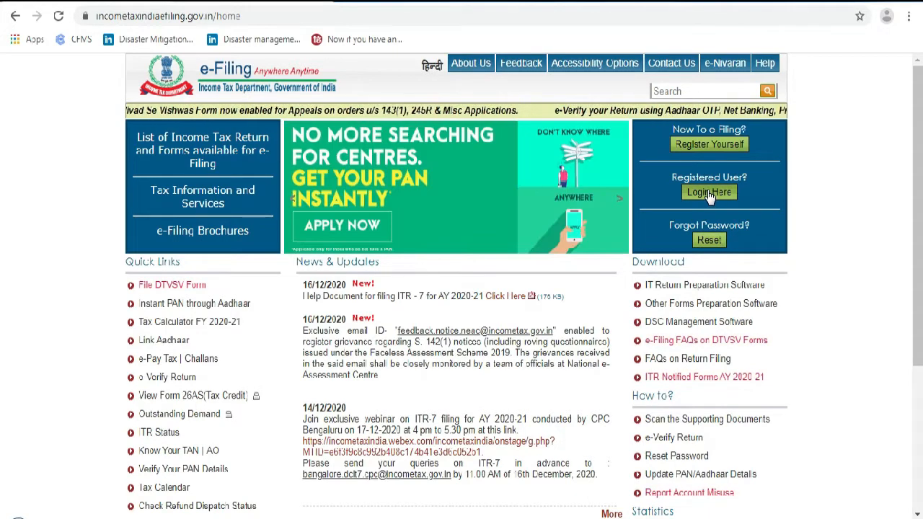
Log in with the user ID, password and captcha code, then open the account dashboard
left_click(709, 193)
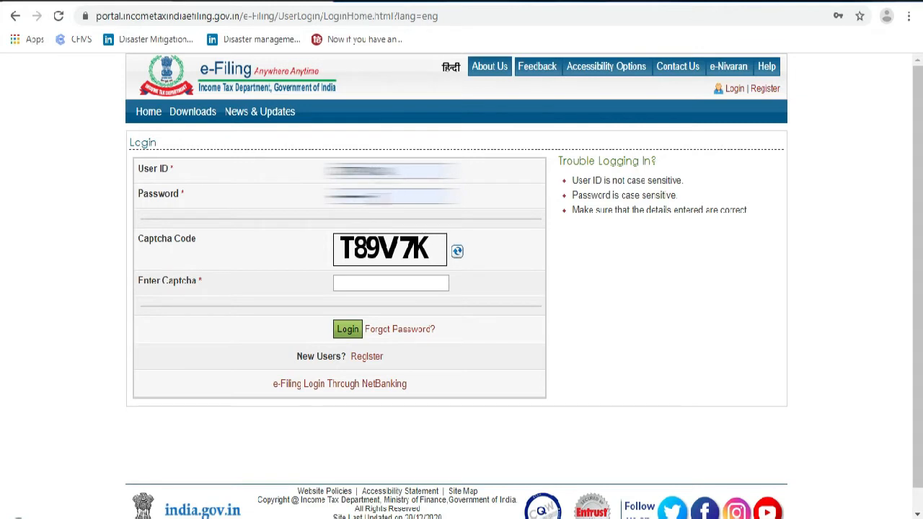
left_click(356, 285)
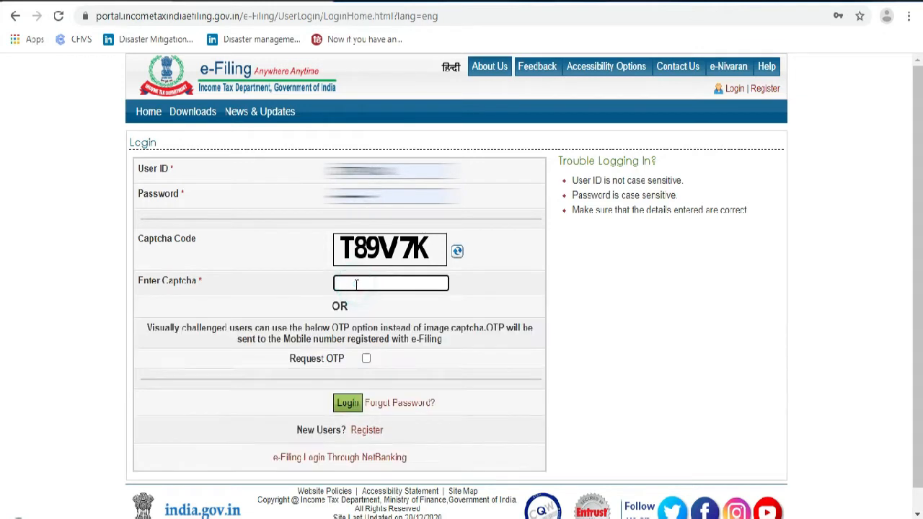
type("T89V7K")
left_click(346, 404)
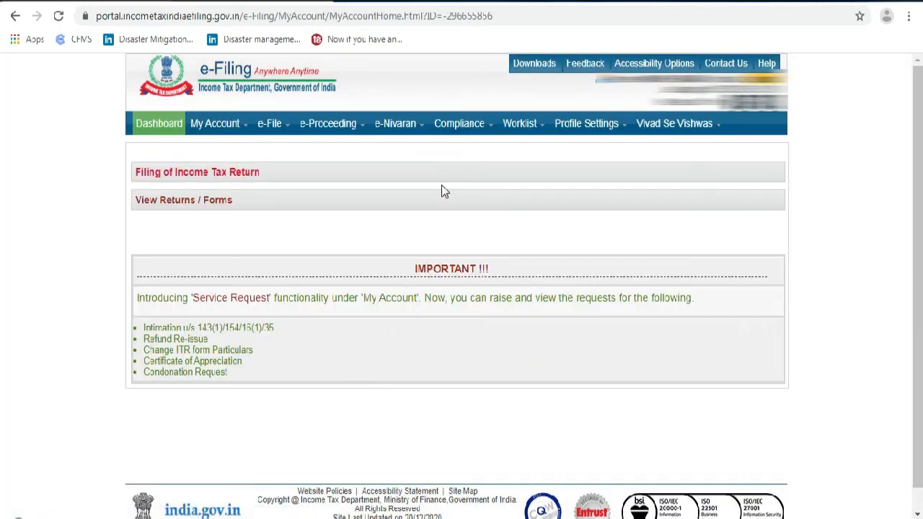
left_click(152, 124)
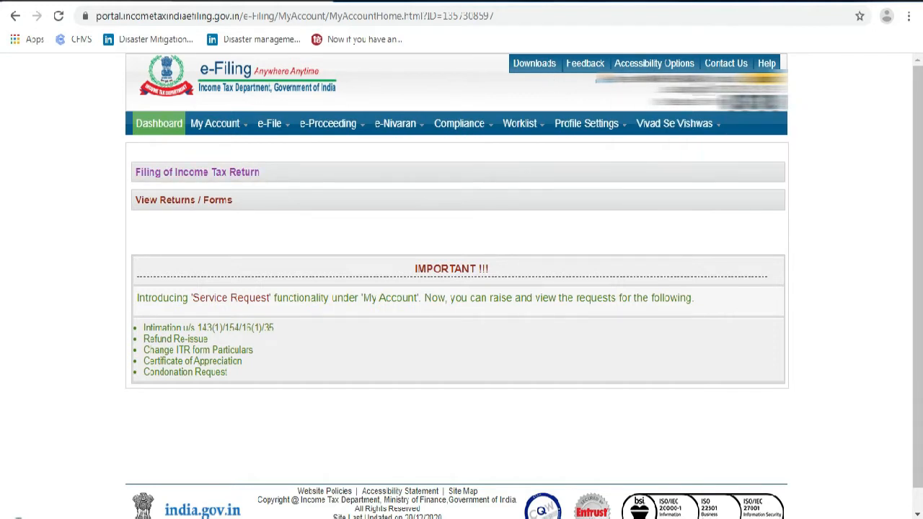
Choose Income Tax Return from the e-File menu to get the return form with PAN prefilled
mouse_move(459, 123)
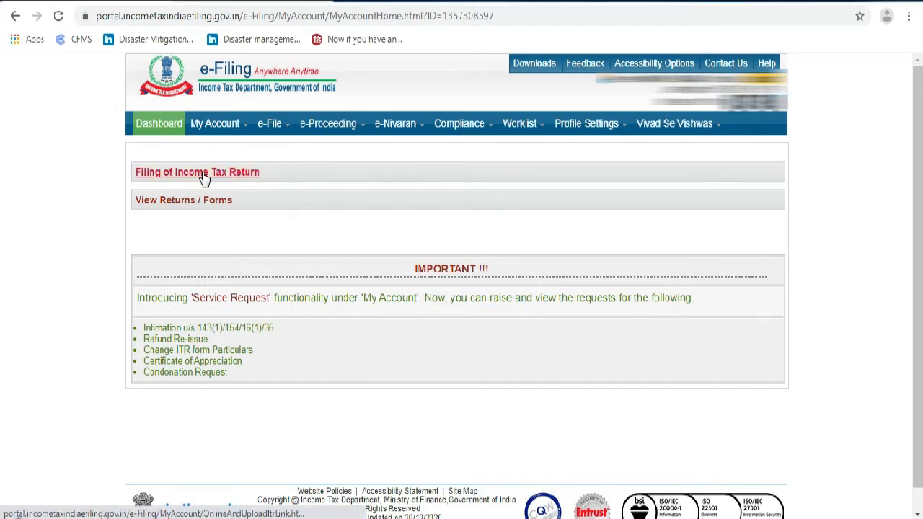
left_click(180, 179)
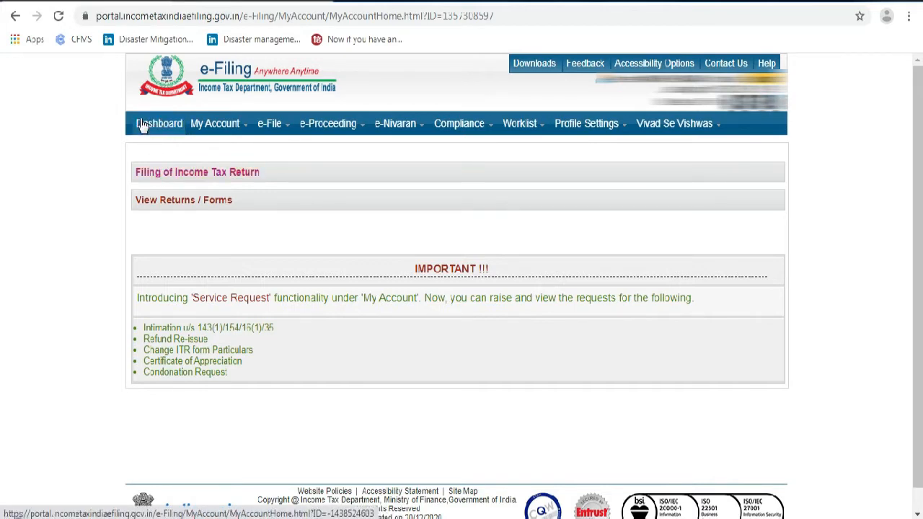
mouse_move(721, 142)
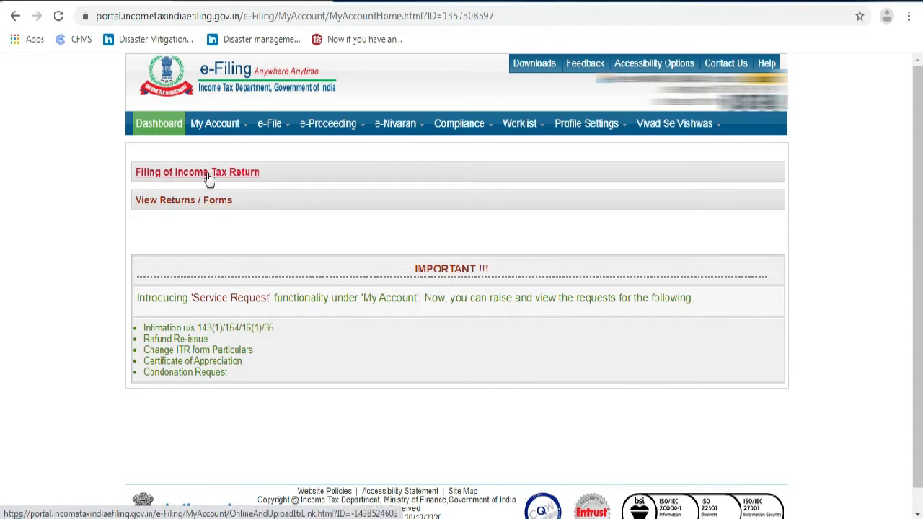
left_click(166, 175)
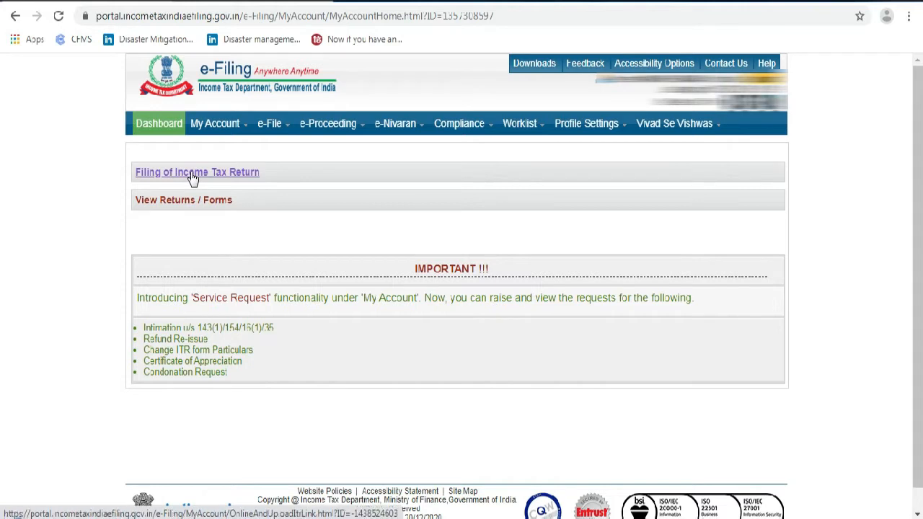
mouse_move(272, 127)
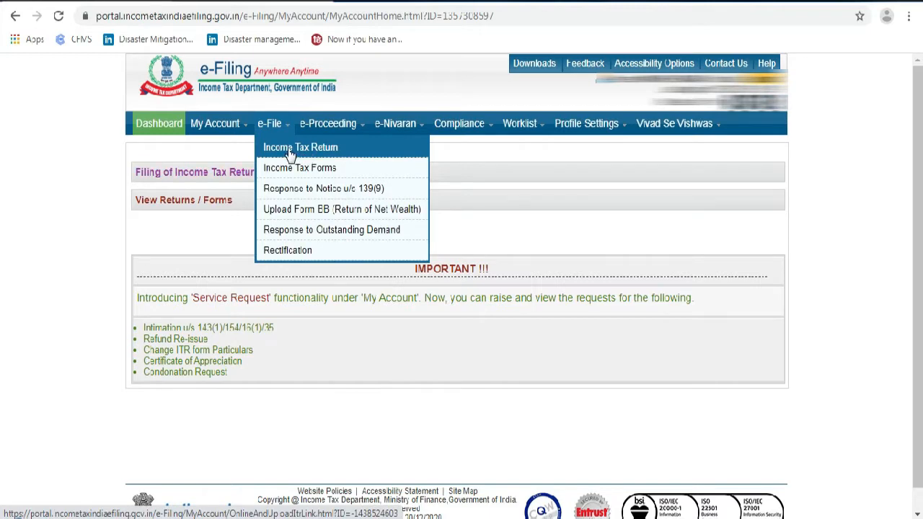
left_click(288, 148)
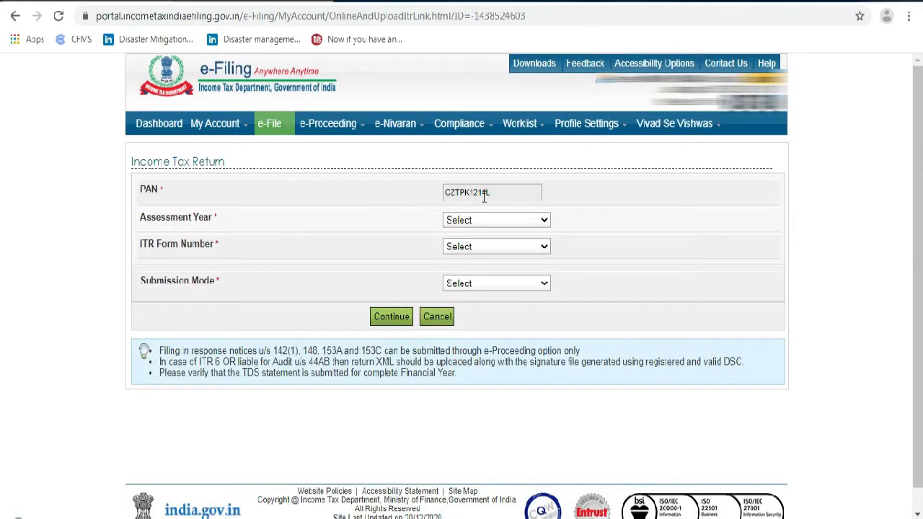
Pick 2020-21 from the Assessment Year dropdown
left_click(486, 219)
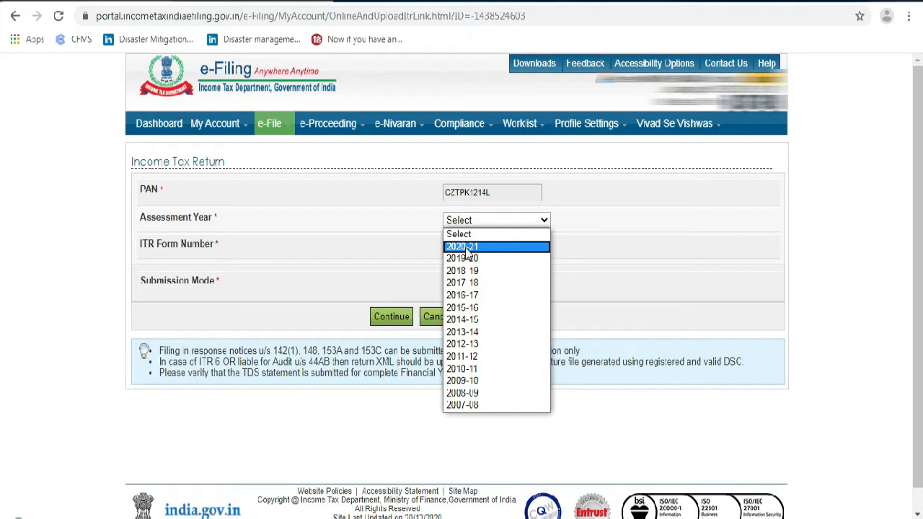
left_click(466, 247)
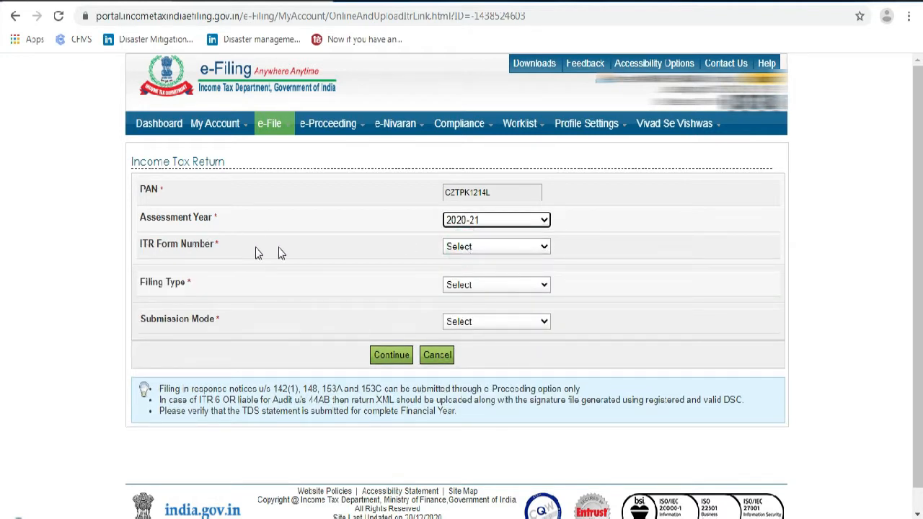
left_click(485, 246)
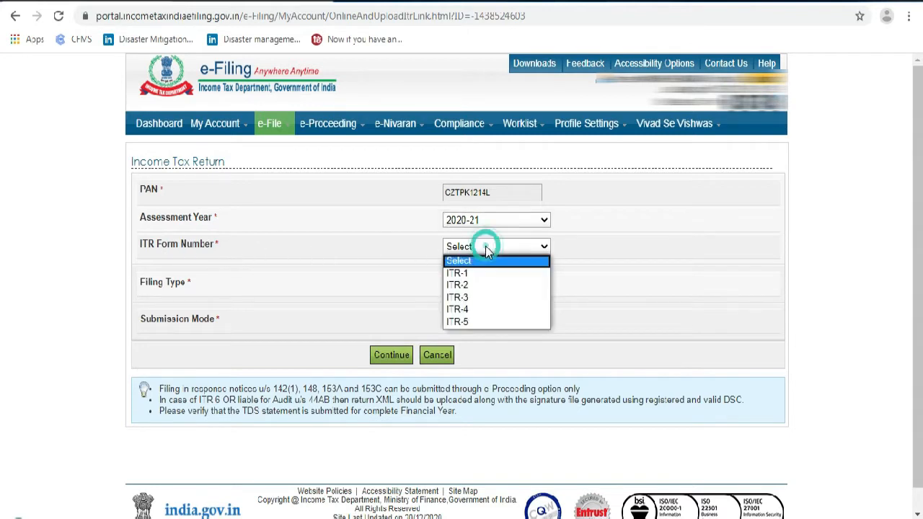
Choose ITR-4, the Original/Revised Return filing type, and Prepare and Submit Online mode
left_click(476, 310)
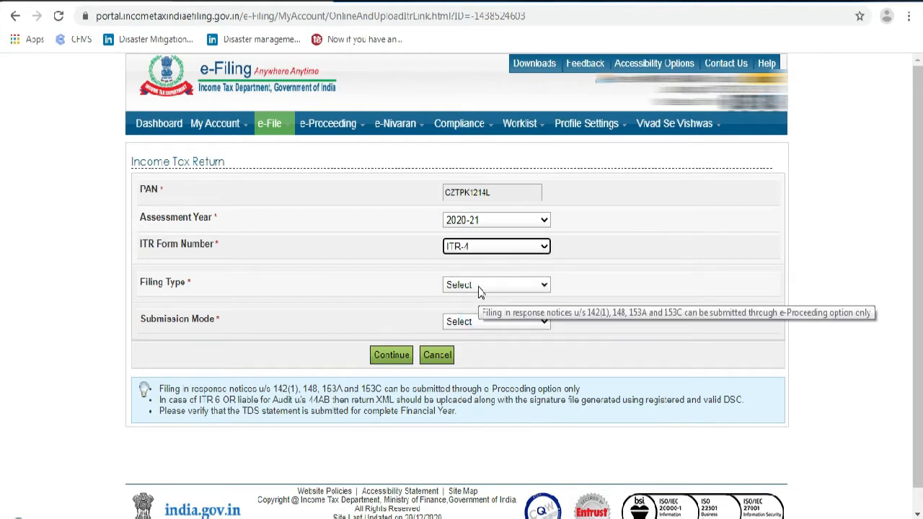
left_click(480, 289)
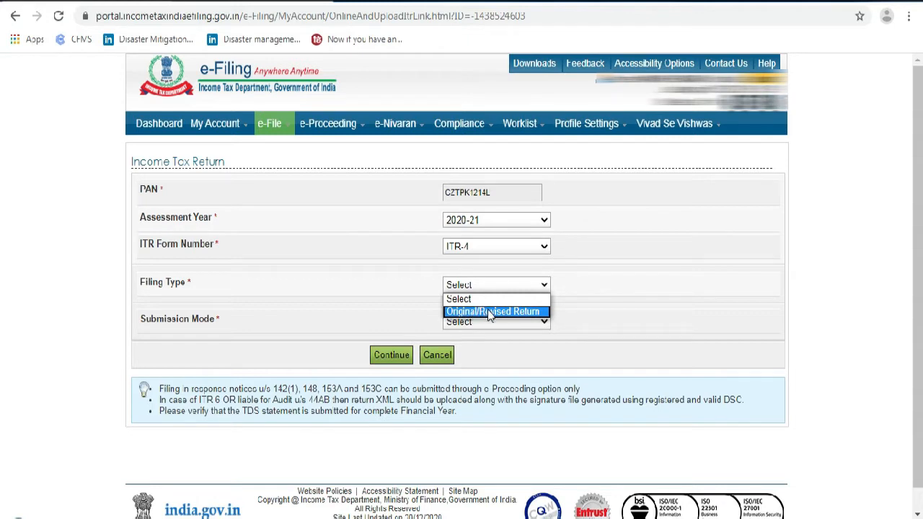
left_click(490, 314)
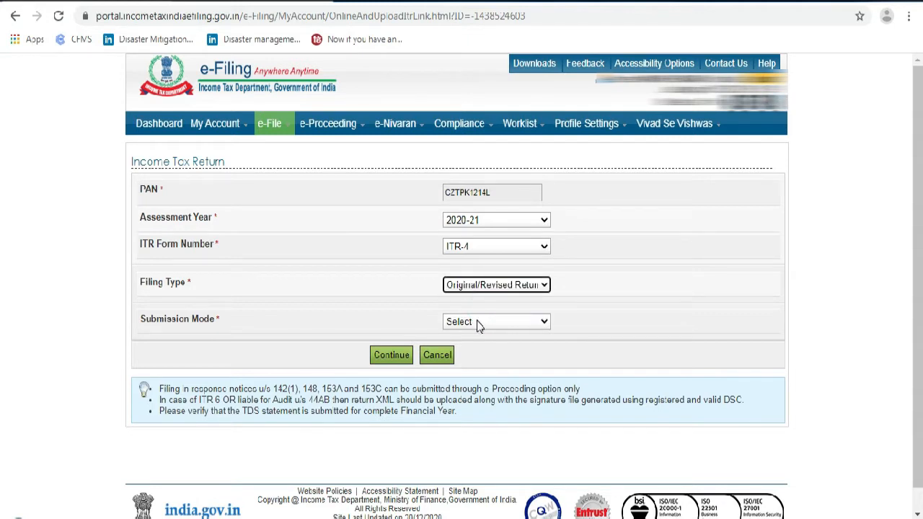
left_click(479, 325)
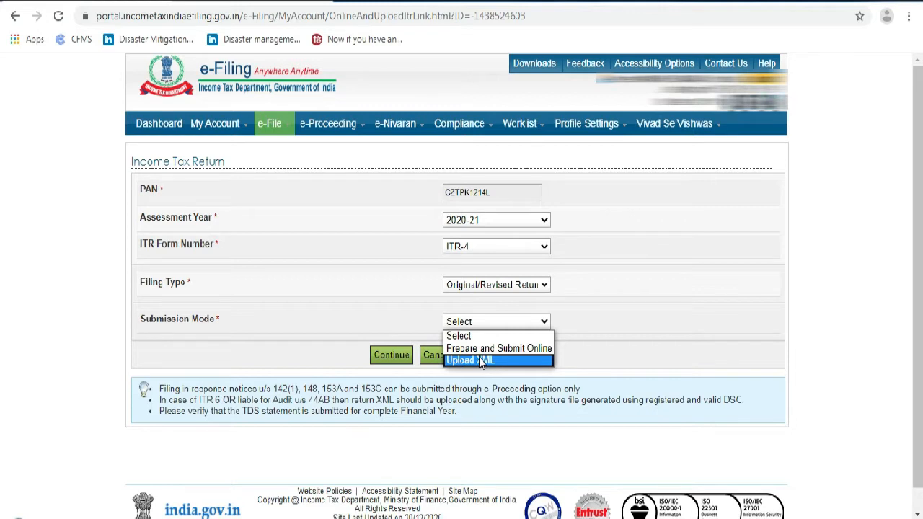
left_click(486, 347)
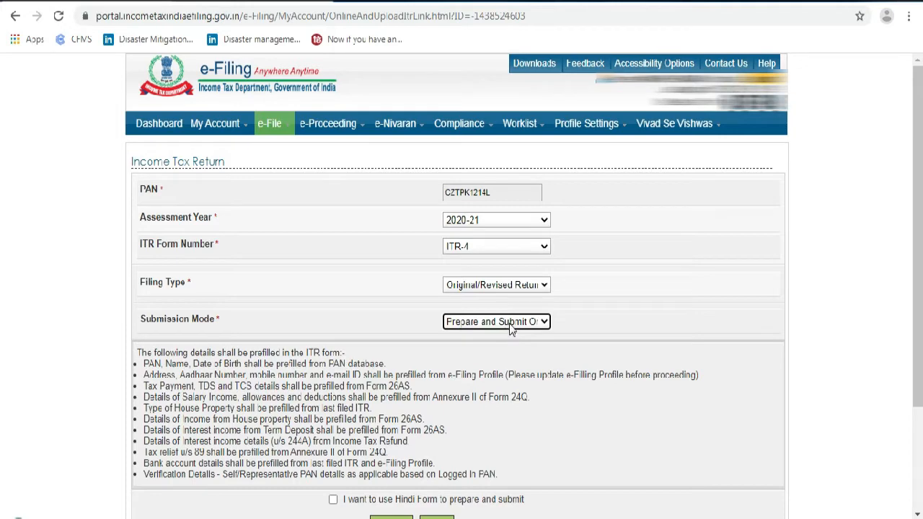
scroll(474, 217, "down", 2)
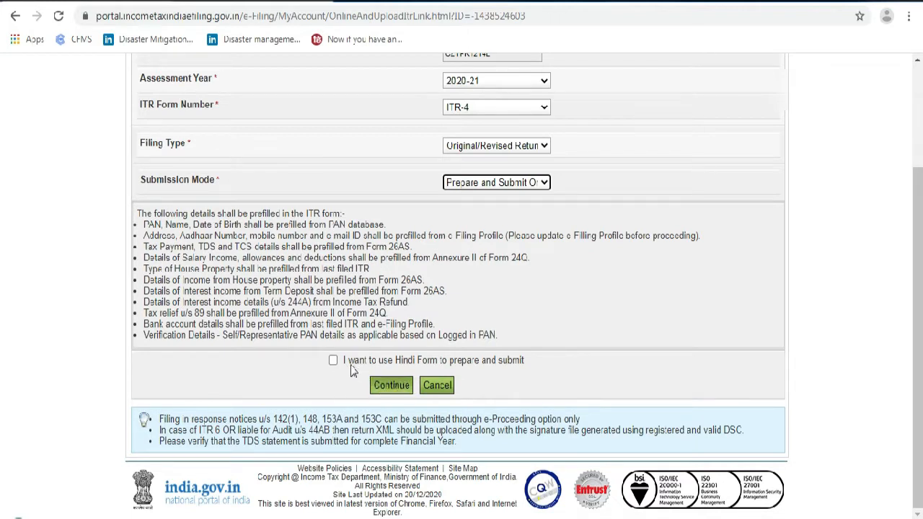
Accept the Prefill Consent with I Agree and load the ITR-4 form at General Instructions
left_click(399, 386)
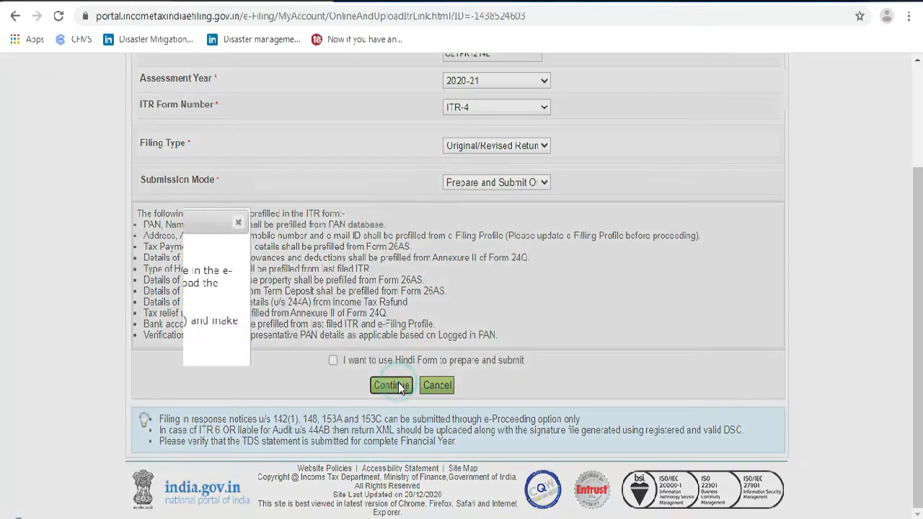
left_click(199, 321)
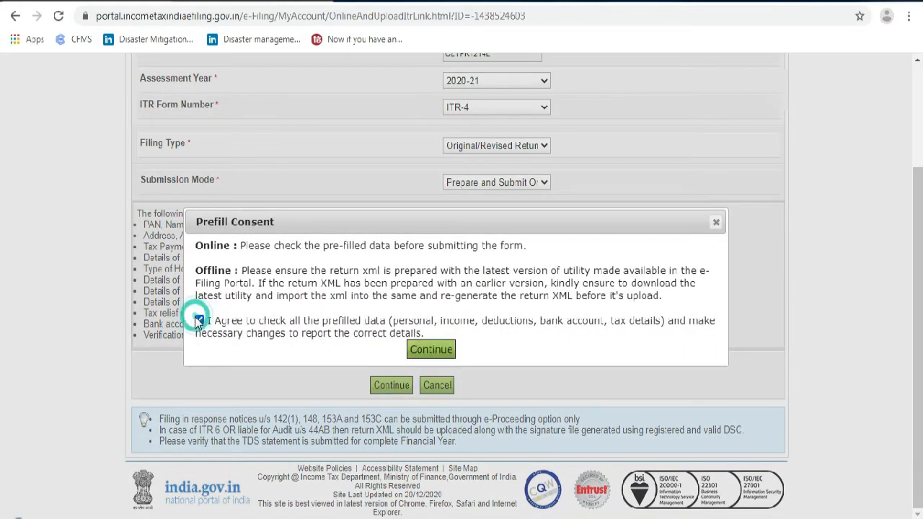
left_click(430, 350)
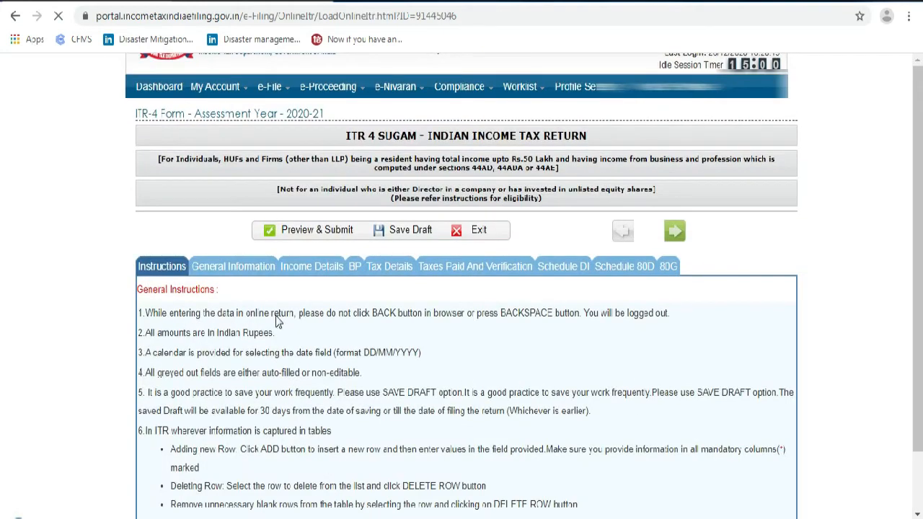
scroll(272, 319, "down", 2)
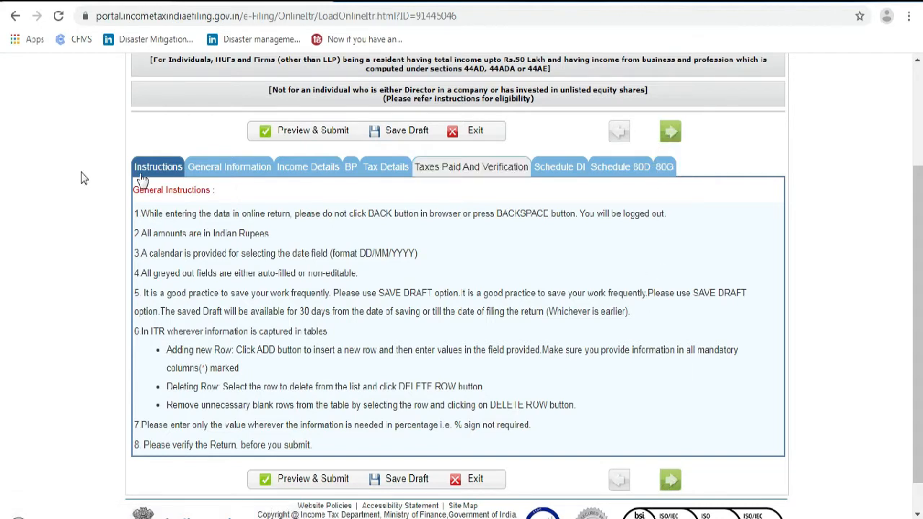
left_click(671, 133)
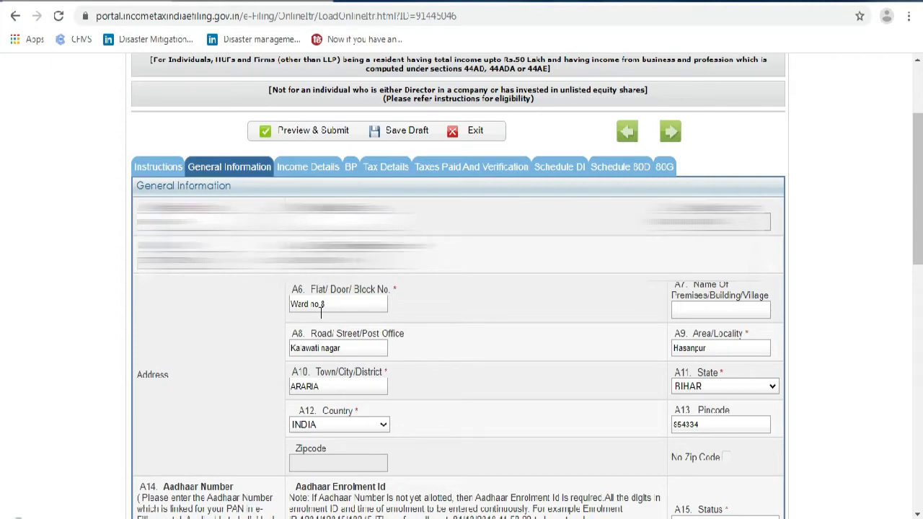
scroll(347, 347, "down", 2)
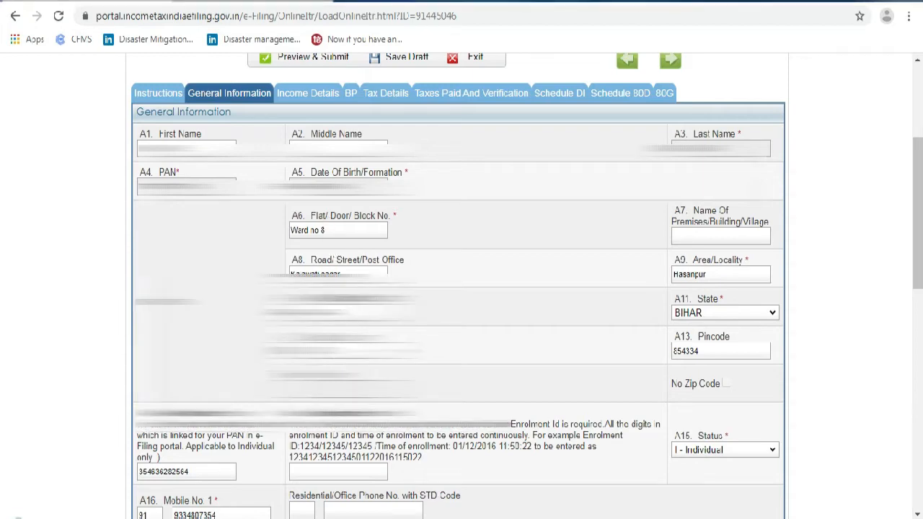
scroll(523, 364, "down", 2)
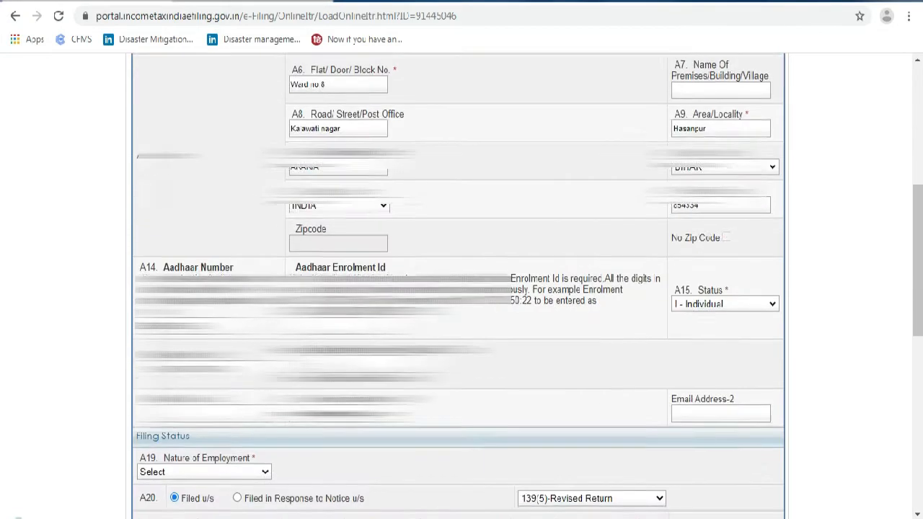
scroll(523, 364, "down", 1)
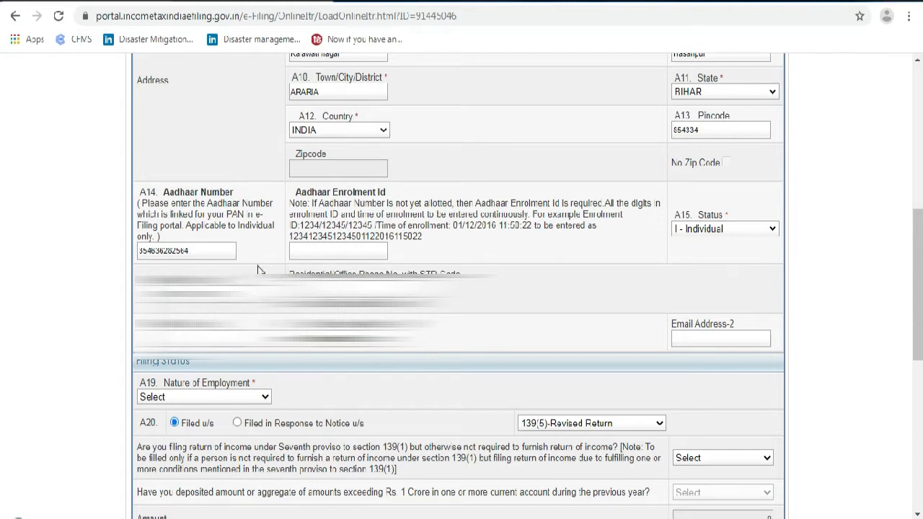
left_click(697, 233)
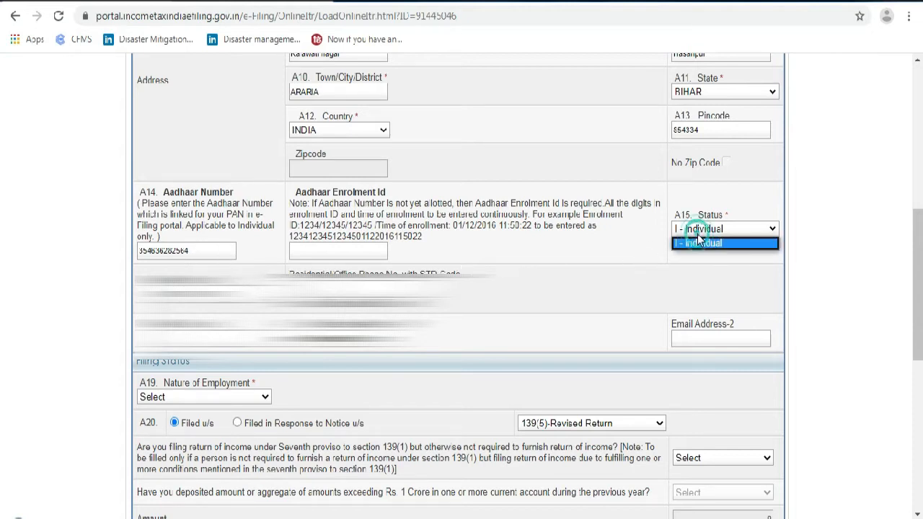
left_click(698, 243)
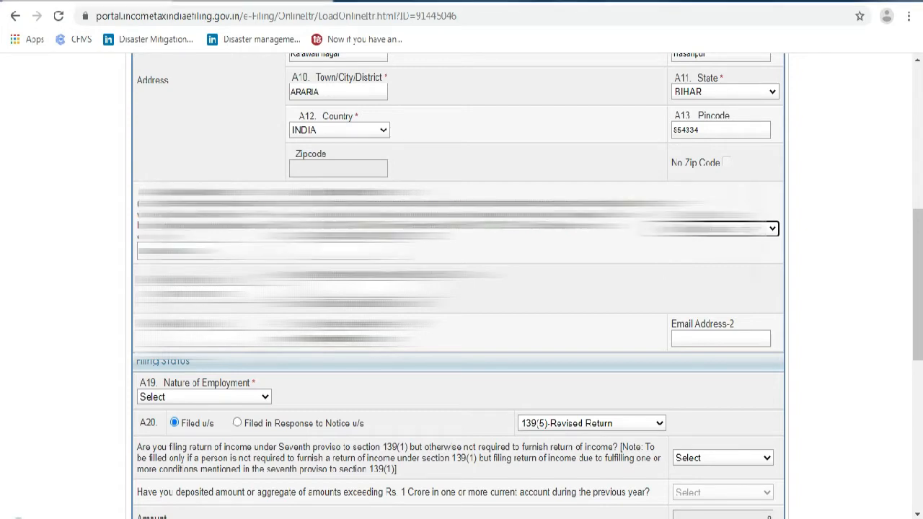
scroll(462, 288, "down", 1)
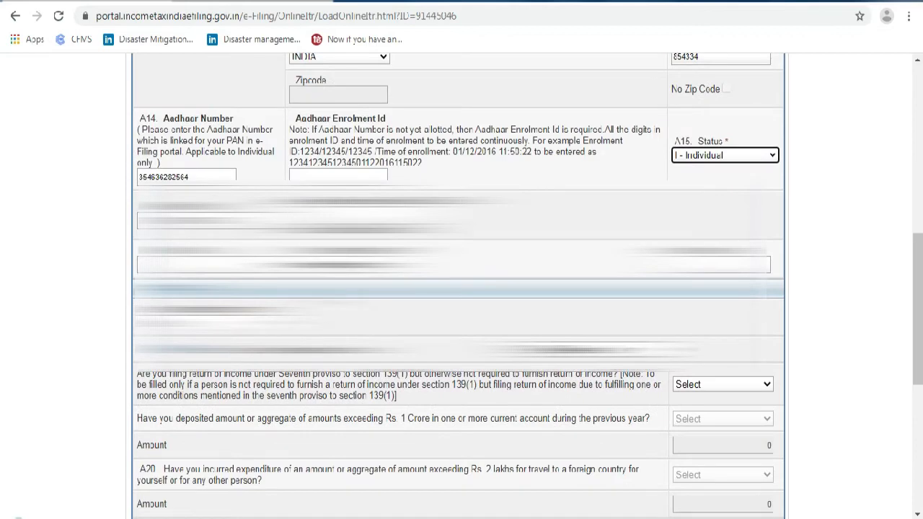
scroll(461, 289, "down", 1)
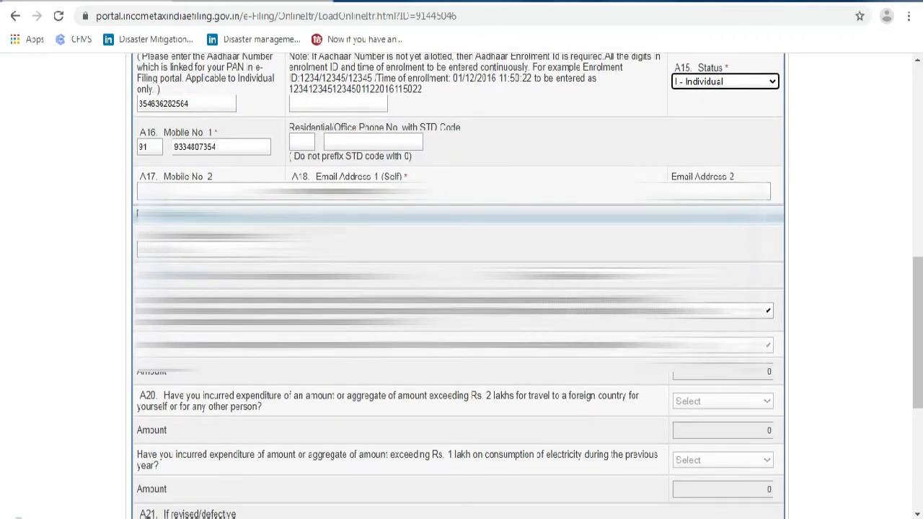
scroll(461, 288, "up", 6)
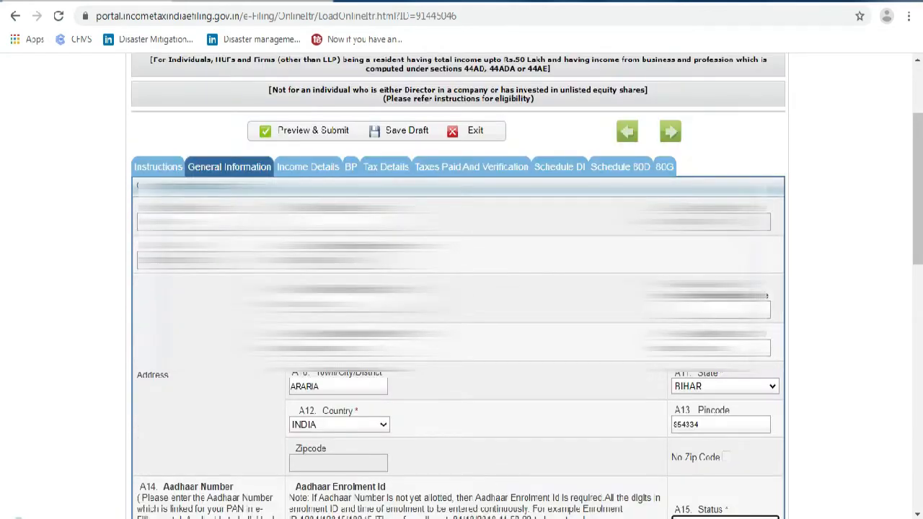
scroll(342, 375, "down", 5)
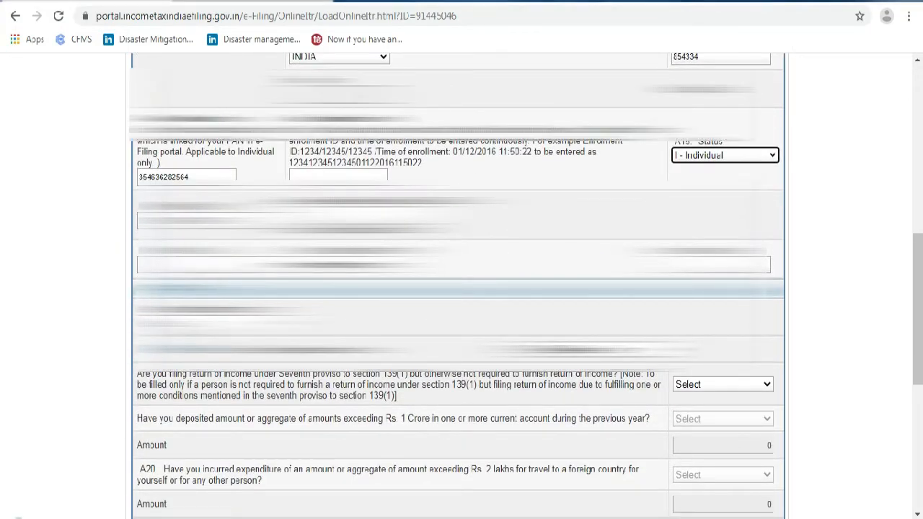
scroll(462, 288, "down", 2)
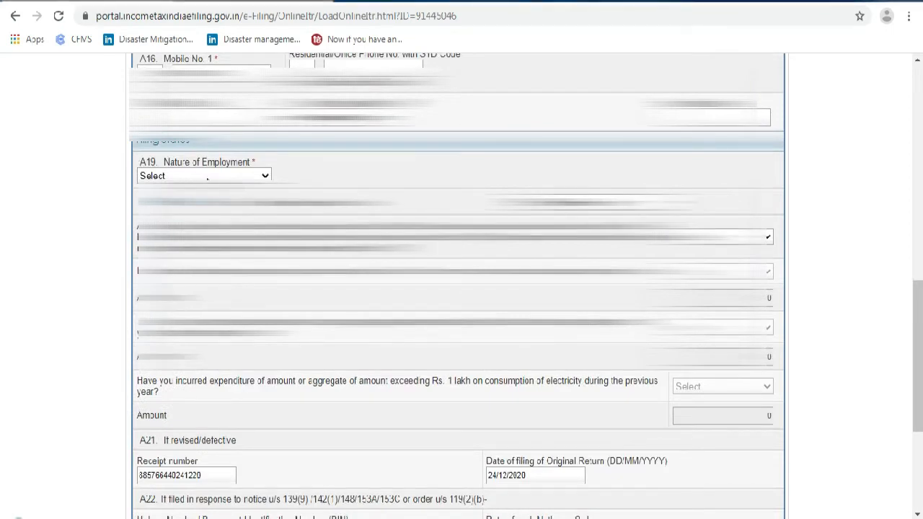
Set Nature of Employment to Others and the filing section to 139(1)-On or before due date
left_click(207, 176)
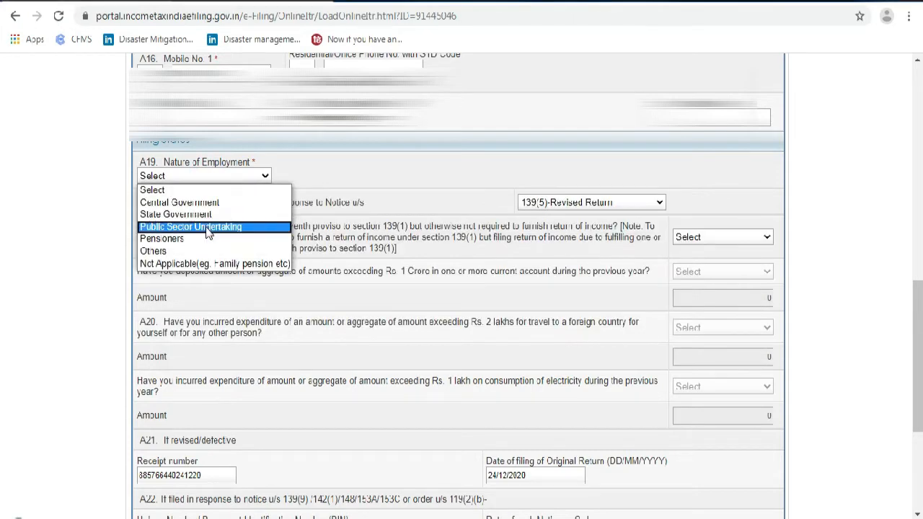
left_click(172, 250)
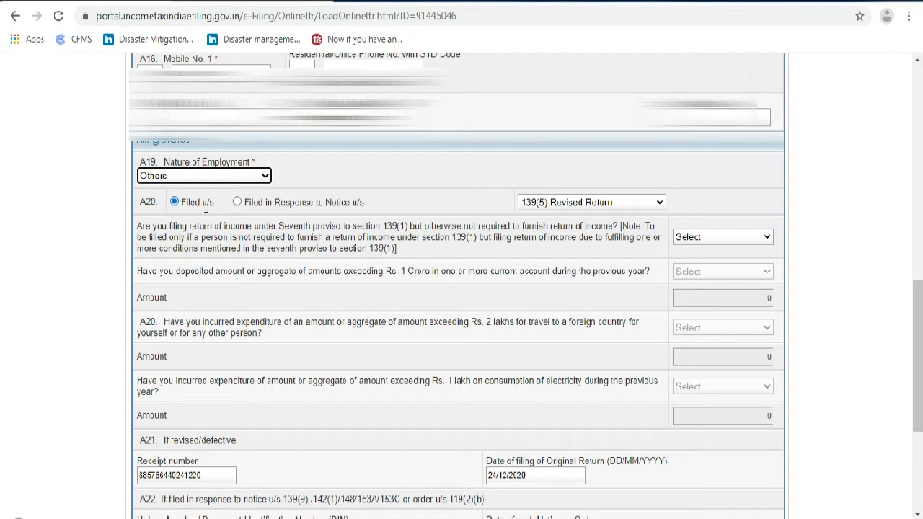
left_click(585, 204)
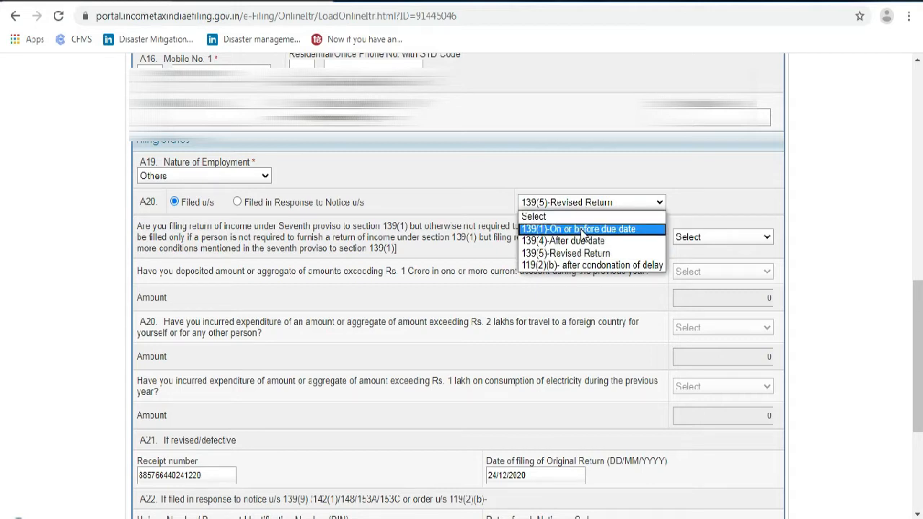
left_click(583, 230)
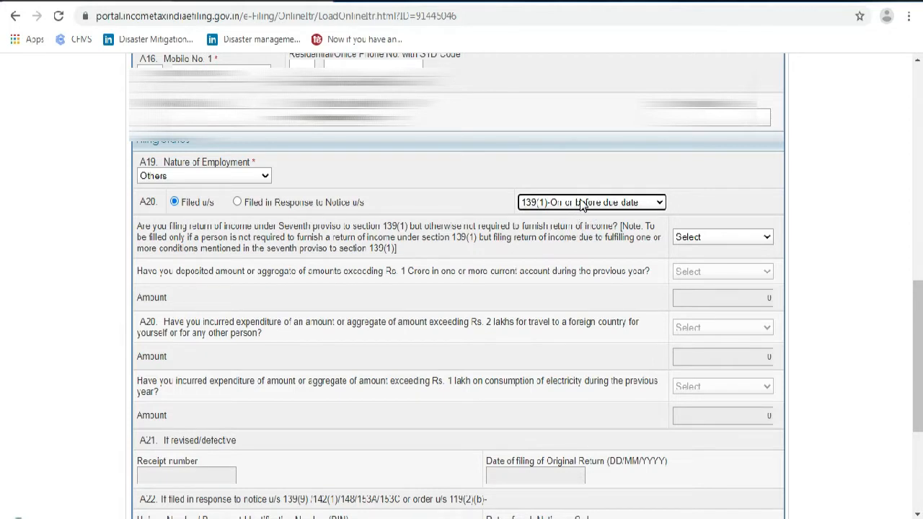
left_click(583, 204)
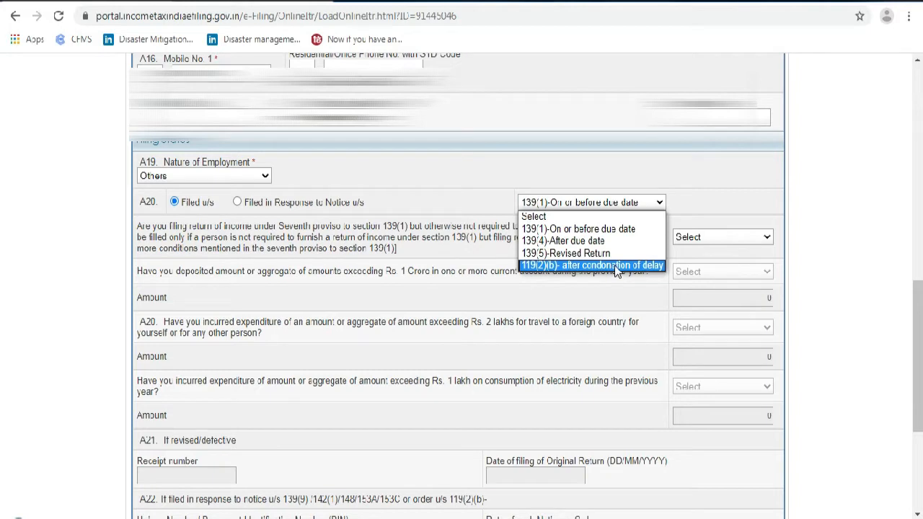
left_click(595, 231)
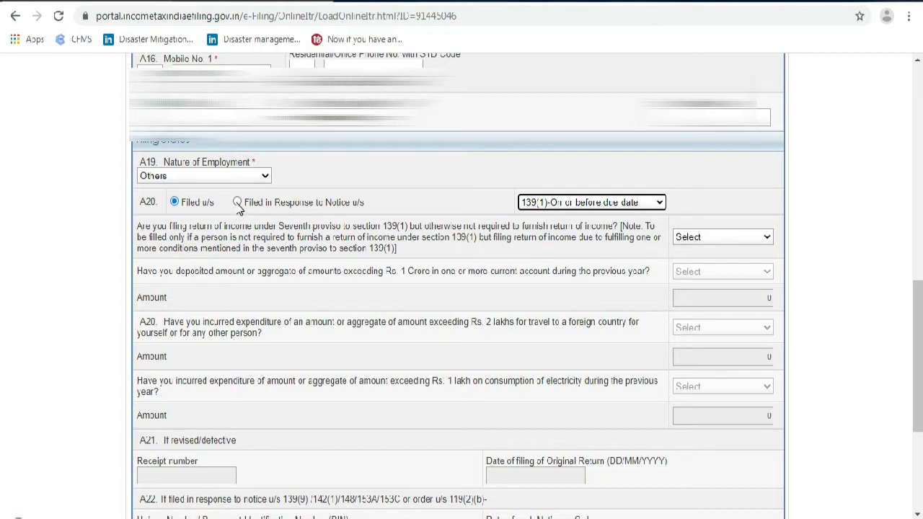
left_click(237, 203)
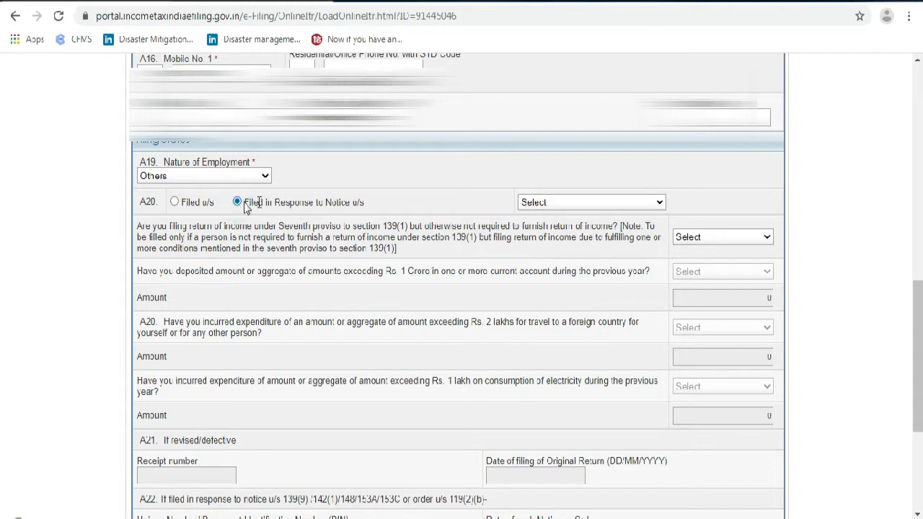
left_click(175, 204)
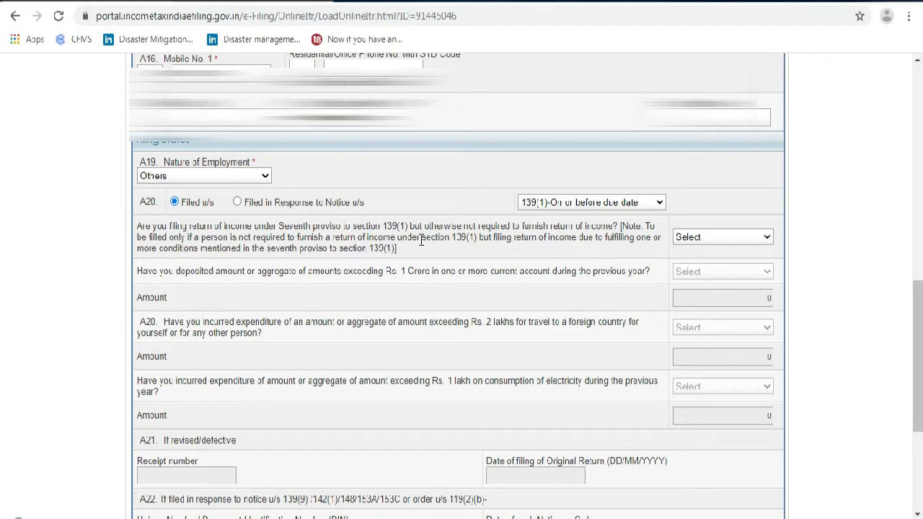
Set the seventh proviso question to No, after briefly trying Yes
left_click(731, 239)
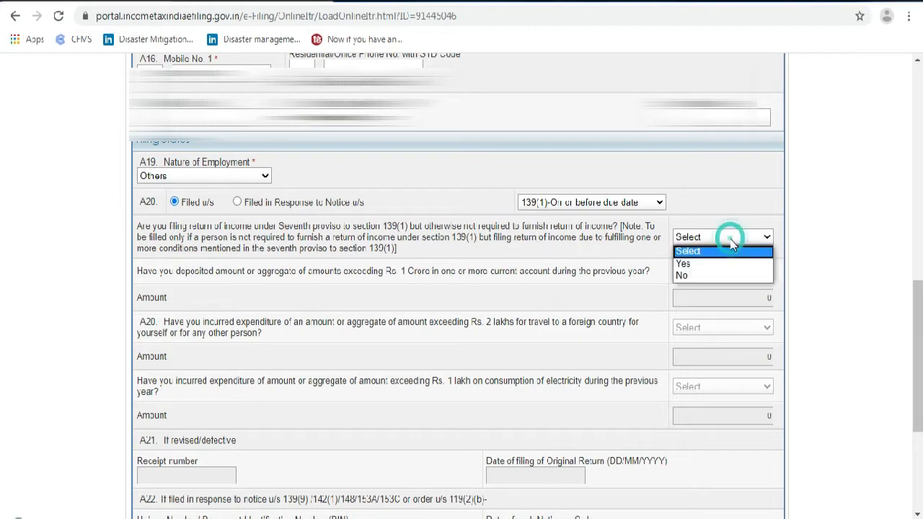
left_click(694, 276)
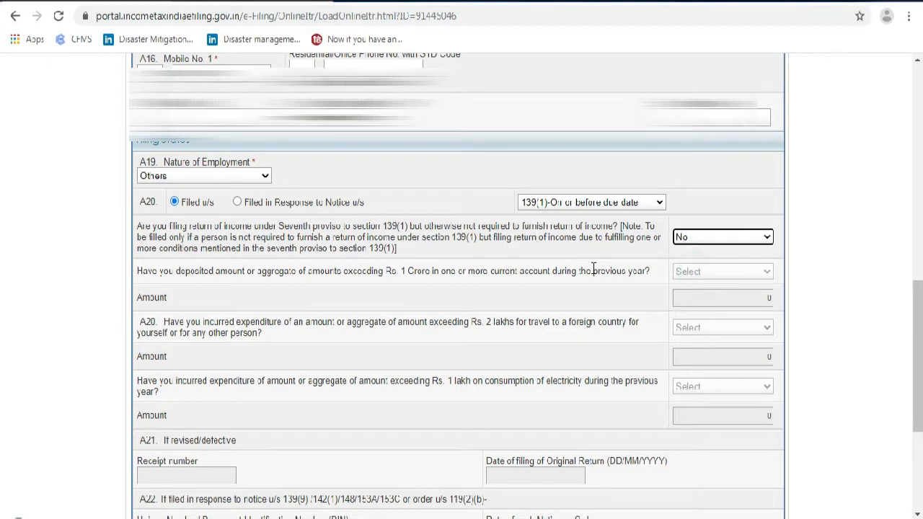
scroll(397, 268, "down", 1)
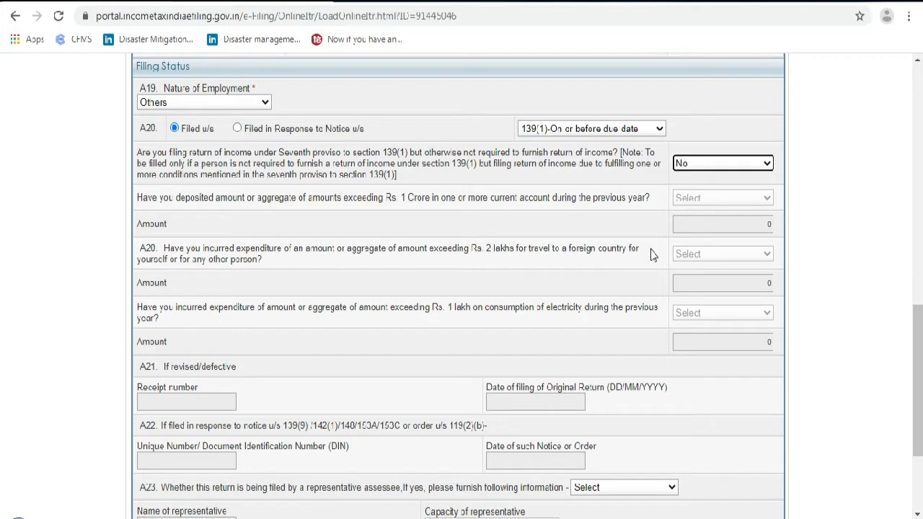
left_click(712, 169)
left_click(710, 192)
left_click(701, 198)
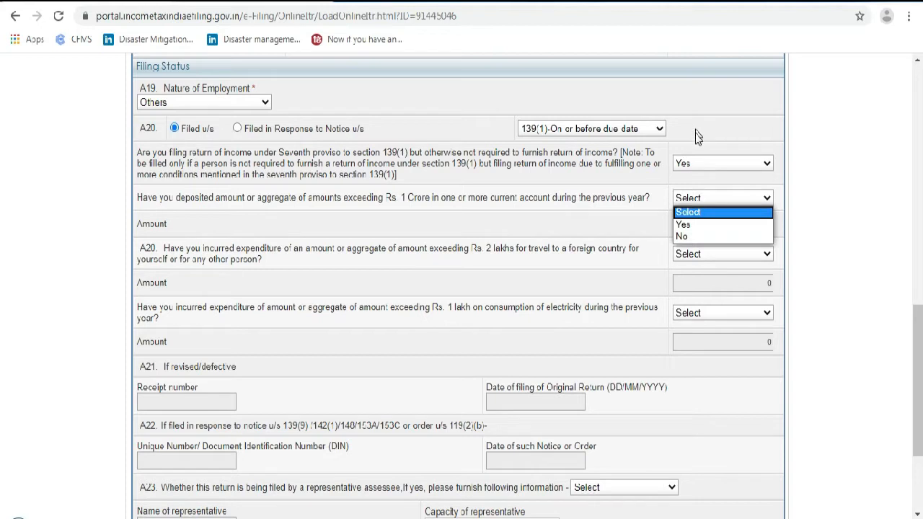
left_click(711, 166)
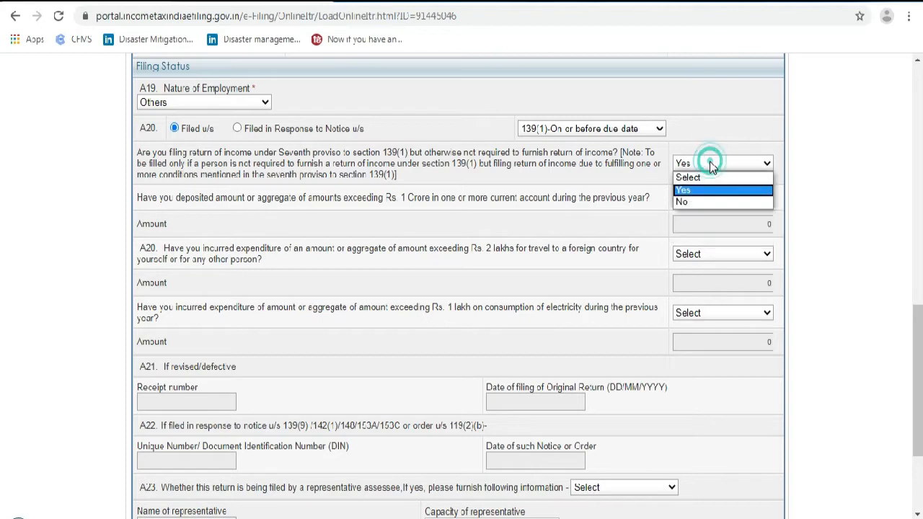
left_click(703, 201)
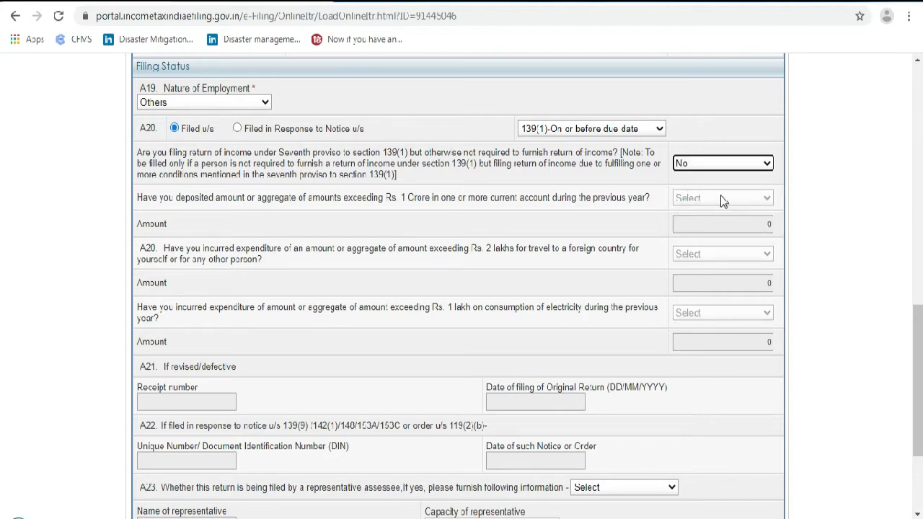
Change the A23 representative assessee answer from No to Yes to enable the representative fields
scroll(616, 309, "down", 3)
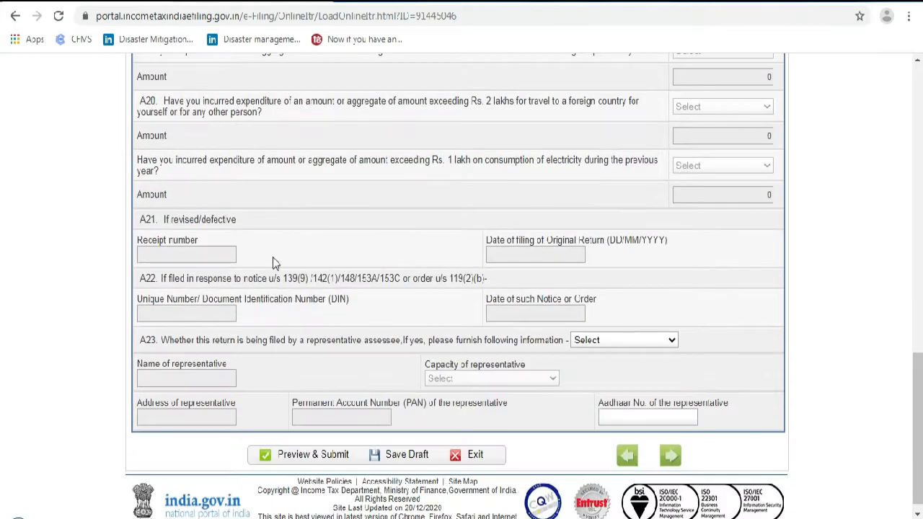
scroll(220, 335, "down", 1)
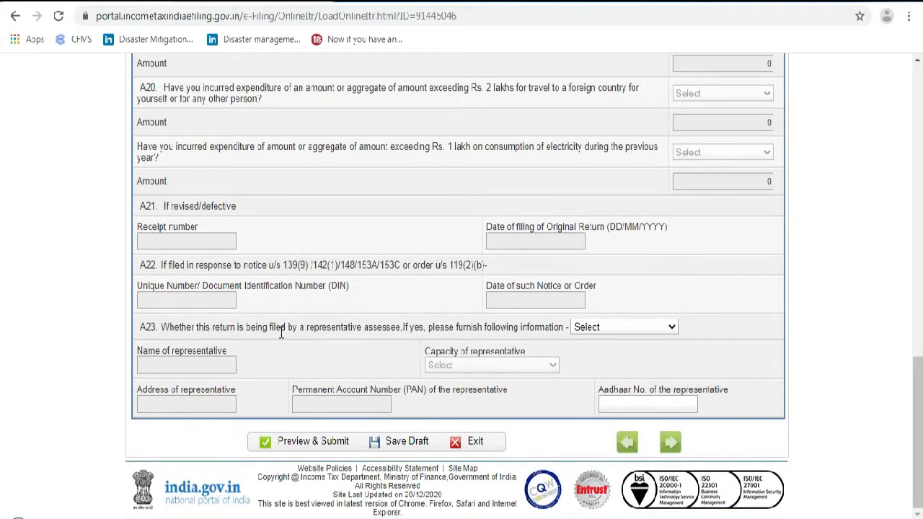
left_click(605, 327)
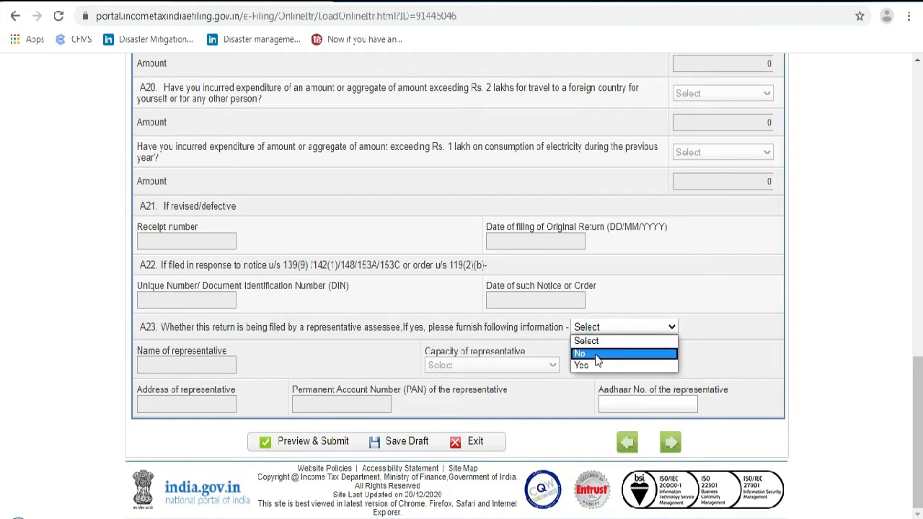
left_click(597, 354)
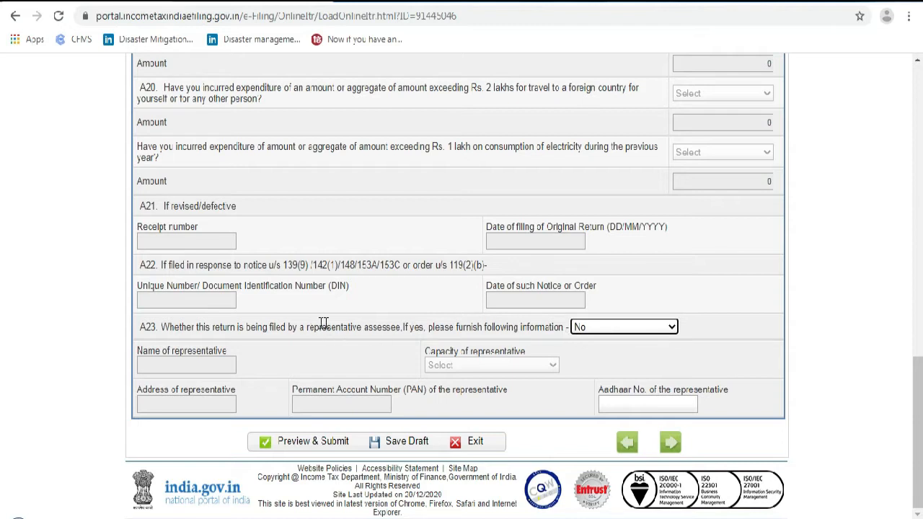
left_click(610, 328)
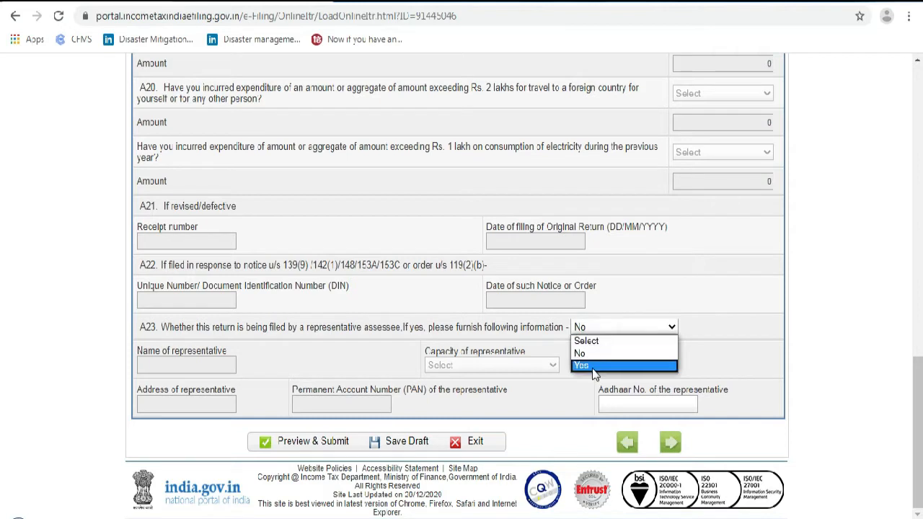
left_click(594, 366)
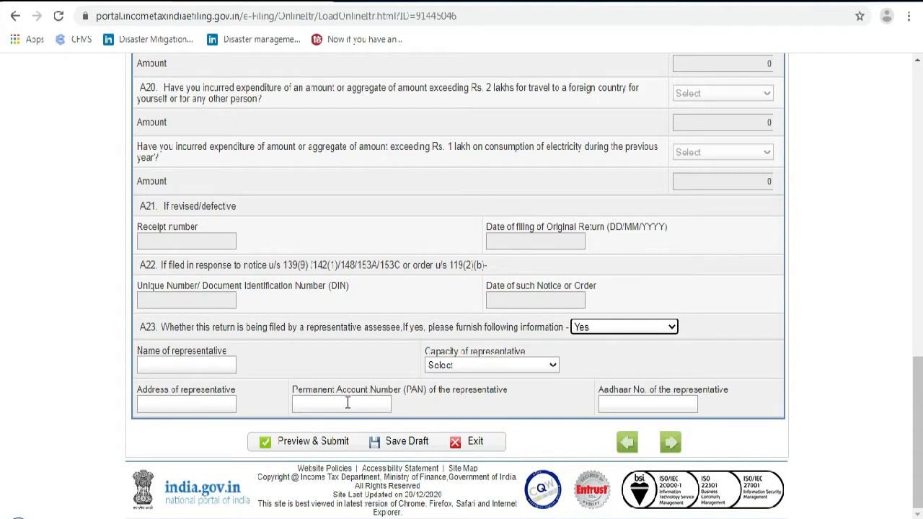
left_click(603, 326)
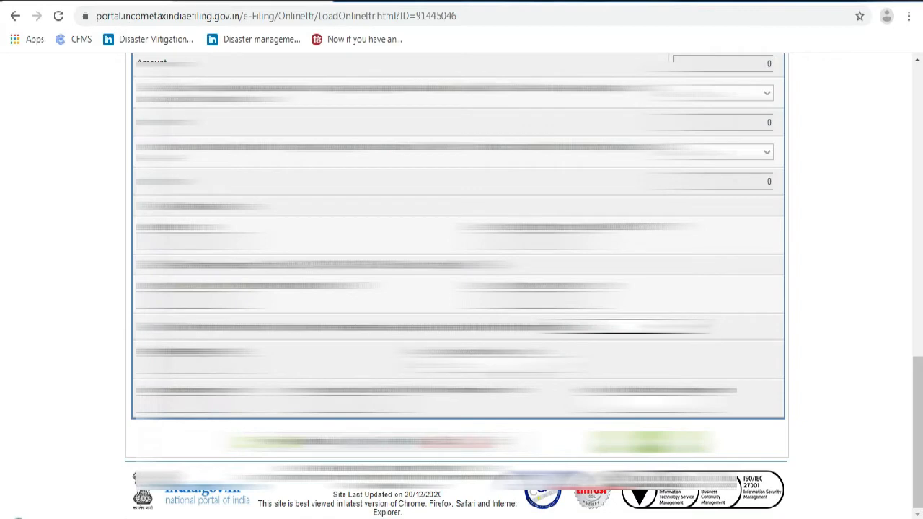
scroll(458, 286, "up", 12)
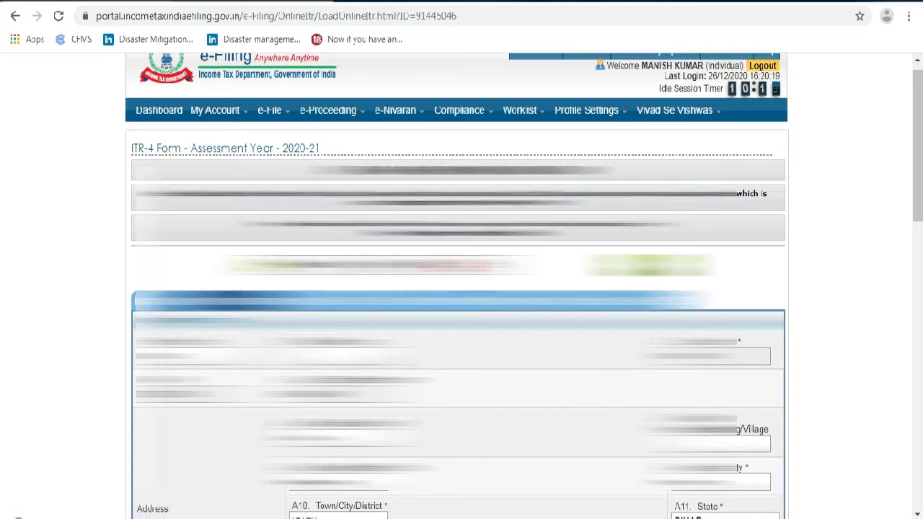
scroll(234, 319, "down", 3)
scroll(459, 289, "down", 15)
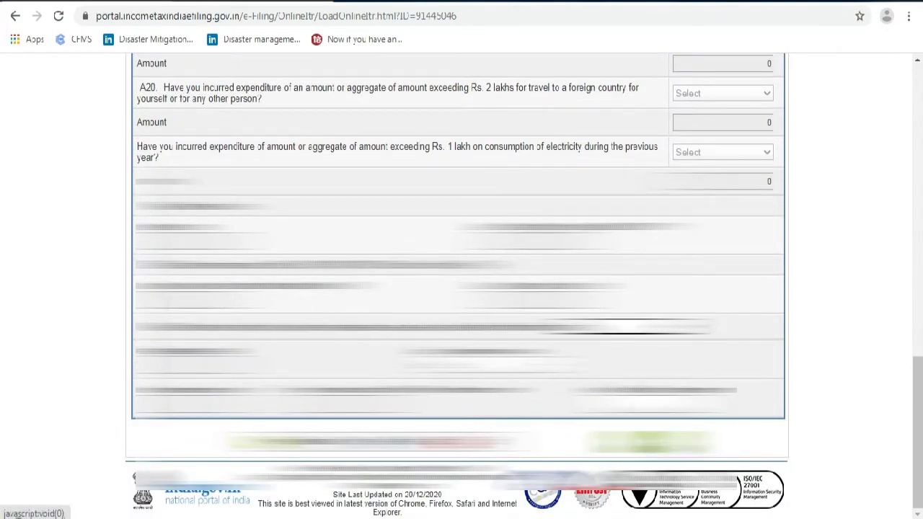
scroll(459, 288, "up", 15)
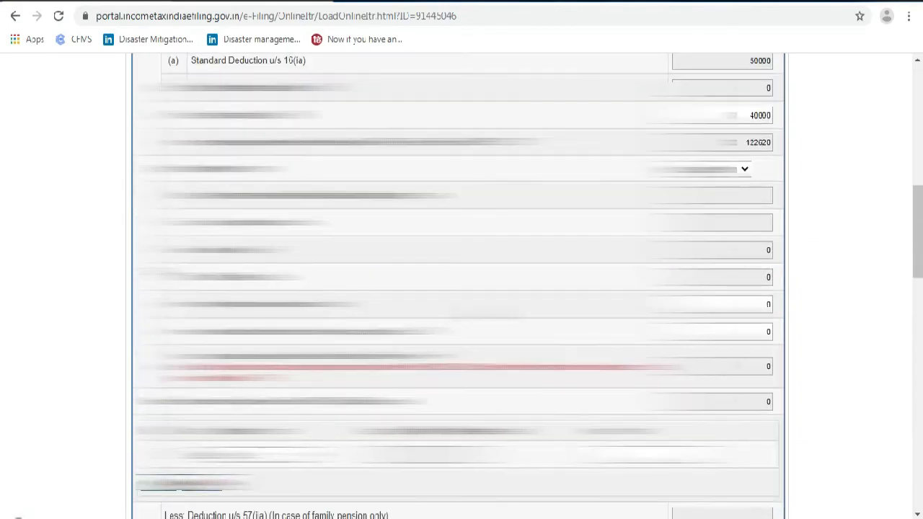
scroll(390, 286, "up", 3)
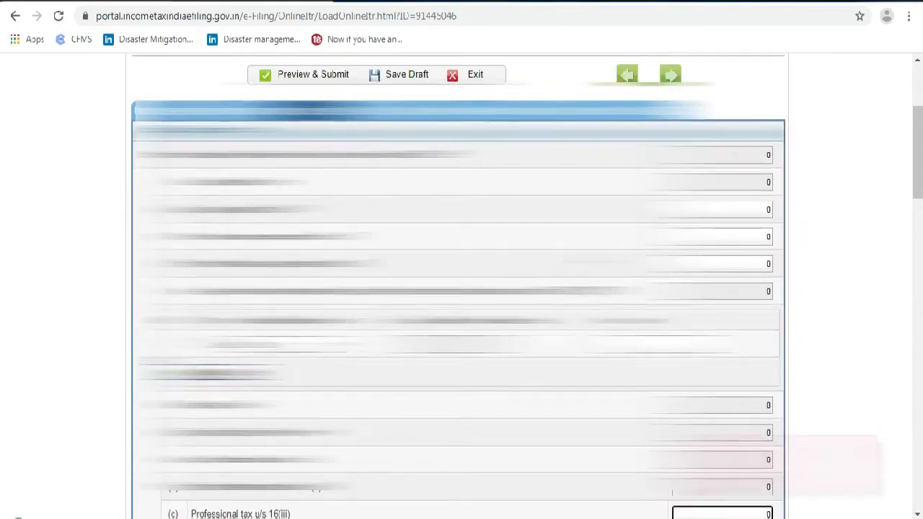
scroll(391, 285, "up", 3)
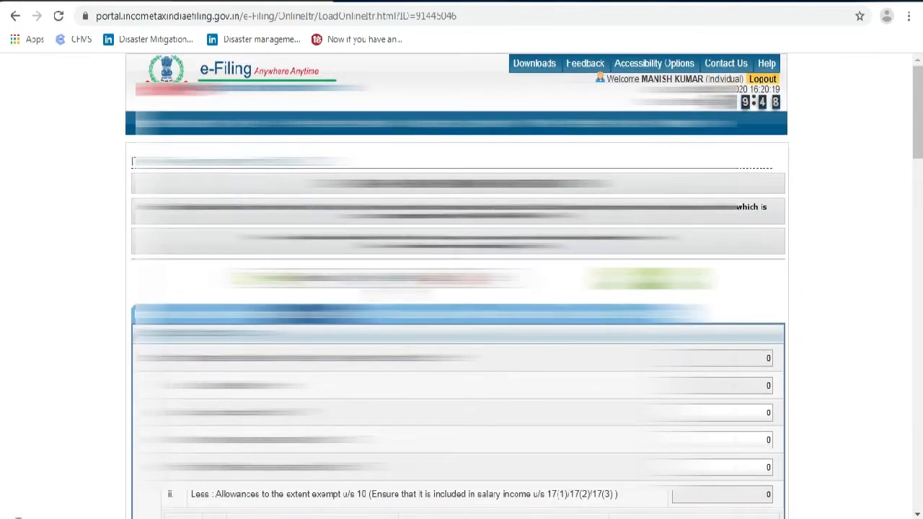
scroll(390, 286, "down", 1)
scroll(386, 285, "down", 2)
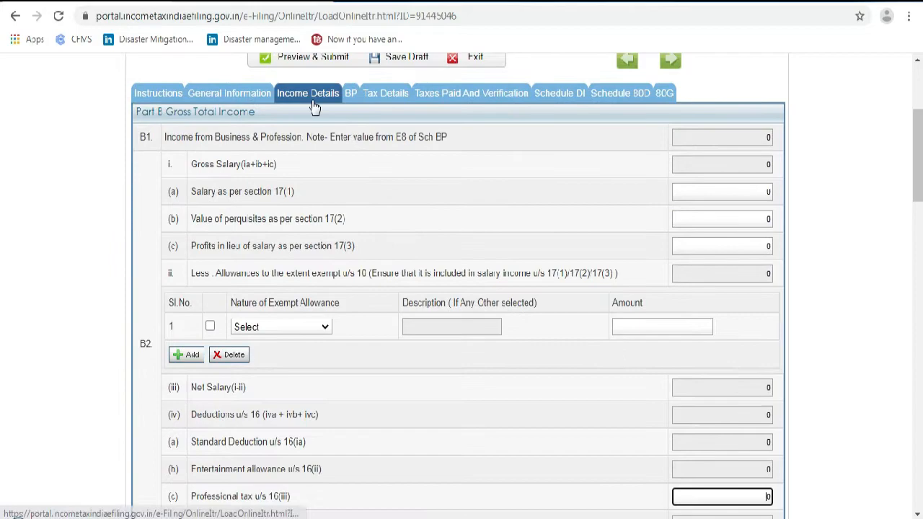
left_click(753, 192)
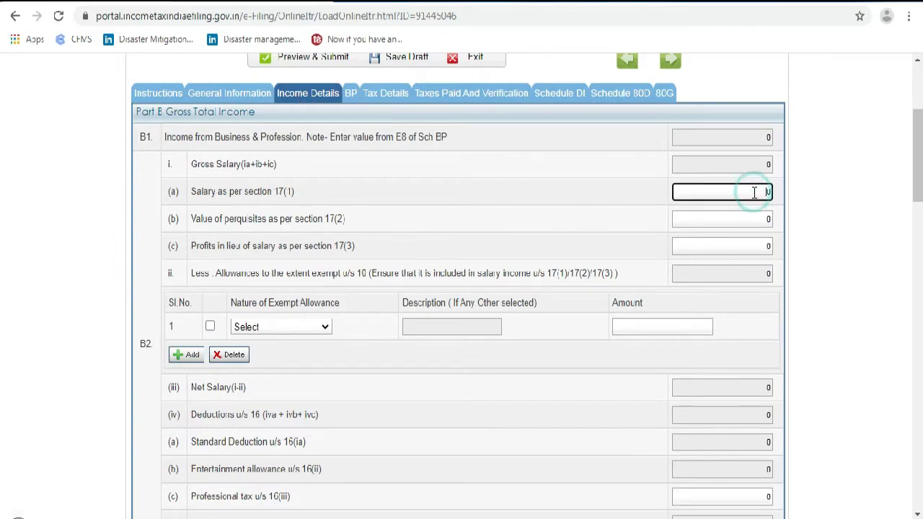
scroll(587, 251, "down", 8)
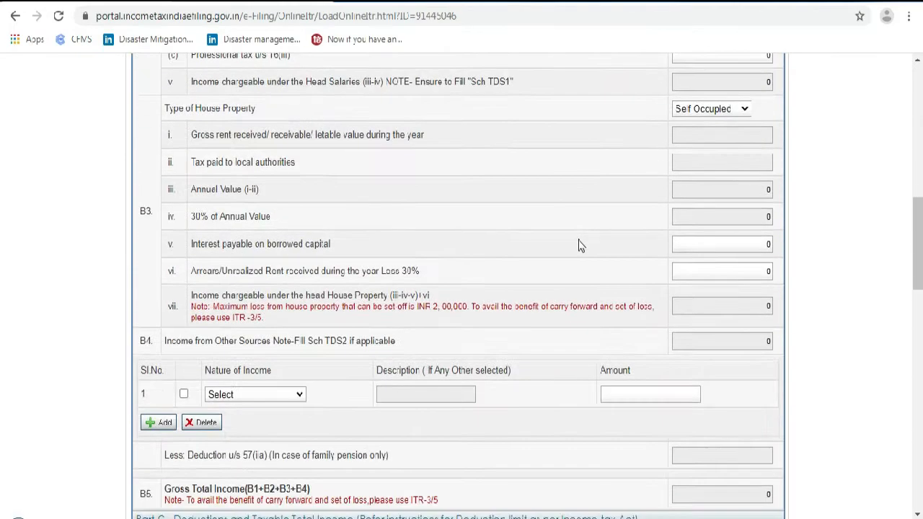
scroll(581, 244, "down", 3)
scroll(580, 244, "up", 11)
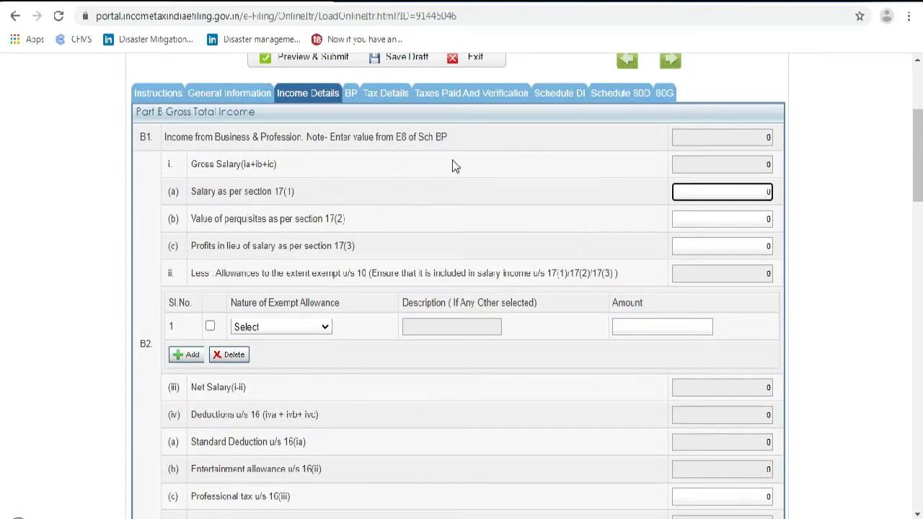
left_click(762, 164)
left_click(764, 138)
left_click(768, 165)
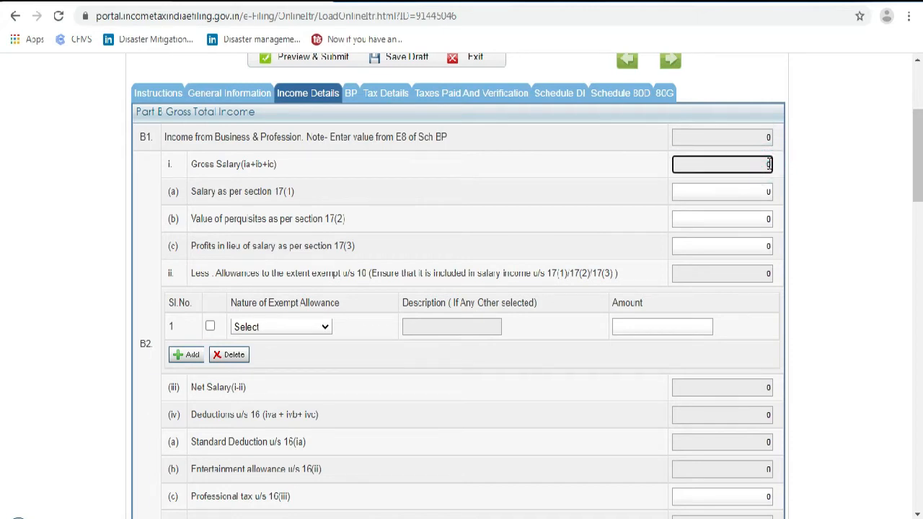
left_click(697, 191)
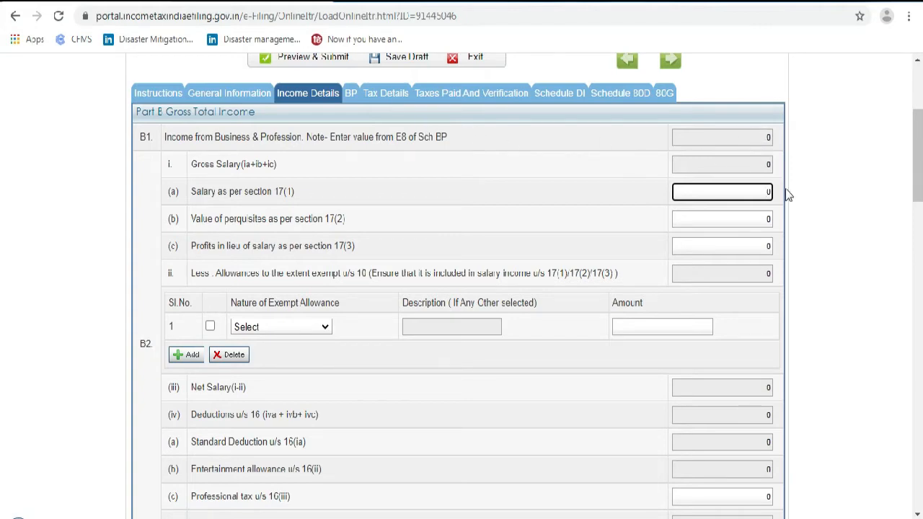
scroll(777, 336, "down", 5)
scroll(767, 374, "up", 3)
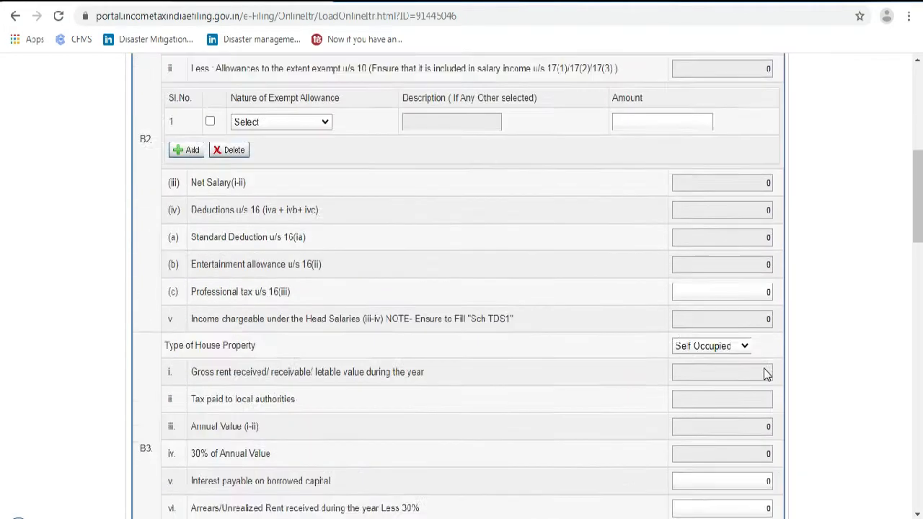
scroll(727, 350, "up", 6)
scroll(378, 246, "down", 2)
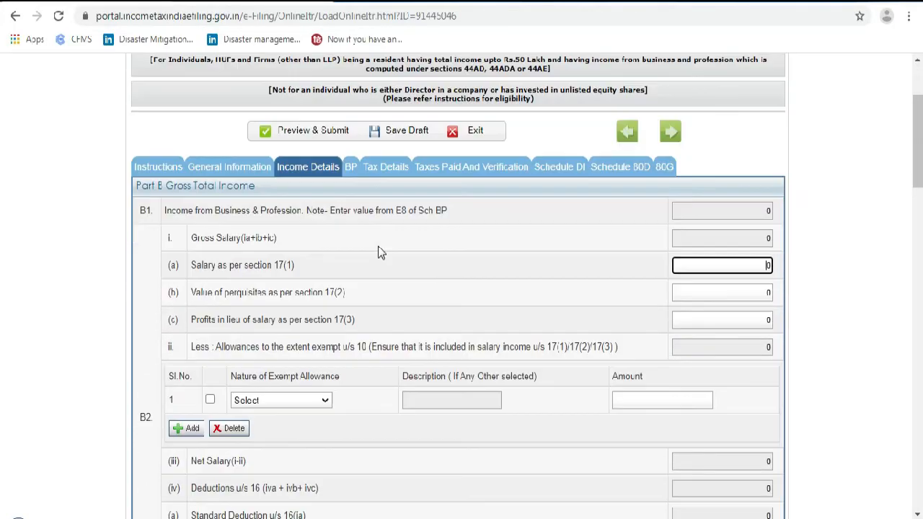
In Schedule BP, enter 'guest faculty' as the first 44AD business name
left_click(352, 170)
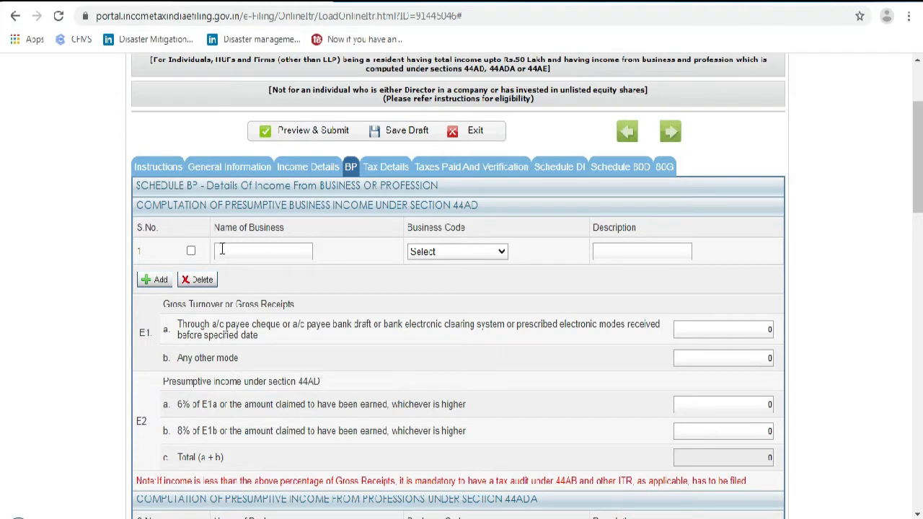
left_click(252, 253)
type("guest faculty")
key("Tab")
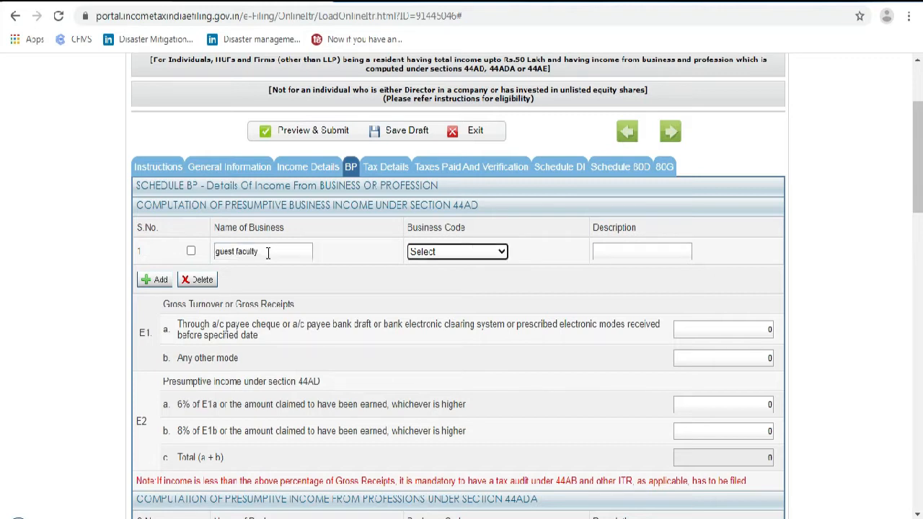
Select business code 17003-Technical and vocational education from the code list
left_click(462, 253)
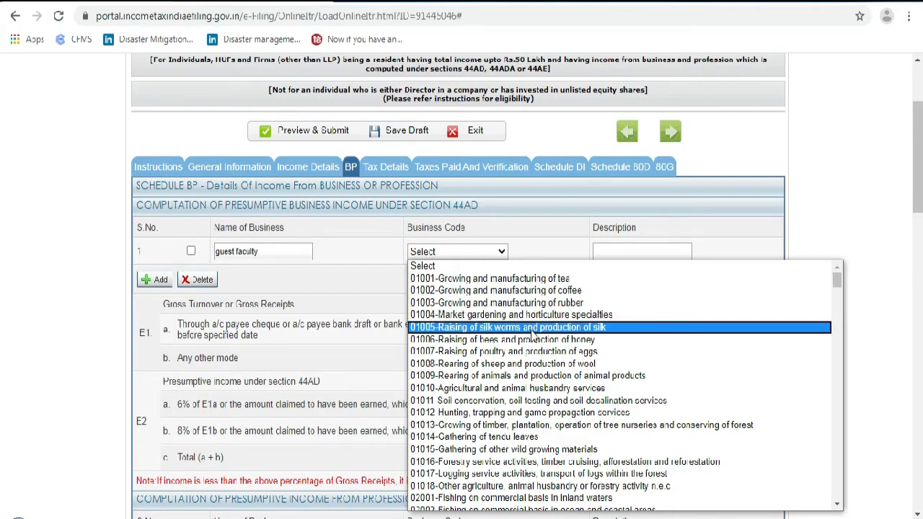
scroll(534, 336, "down", 6)
scroll(505, 347, "up", 2)
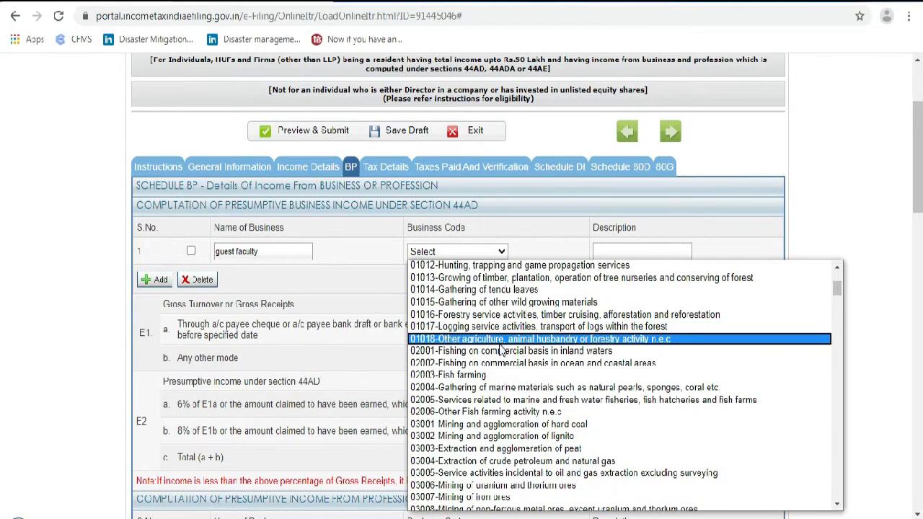
scroll(501, 349, "down", 4)
scroll(461, 352, "down", 4)
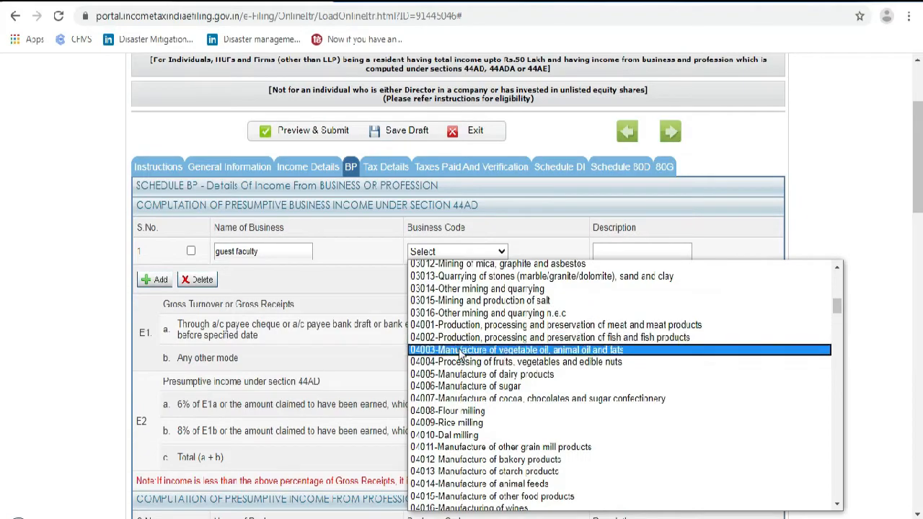
scroll(462, 352, "down", 16)
scroll(464, 348, "down", 20)
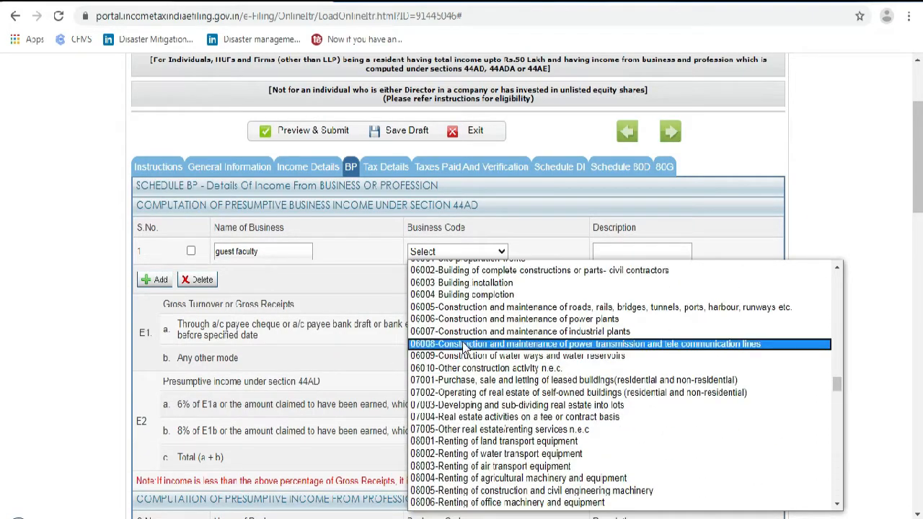
scroll(466, 349, "down", 20)
scroll(465, 349, "down", 20)
scroll(466, 348, "down", 8)
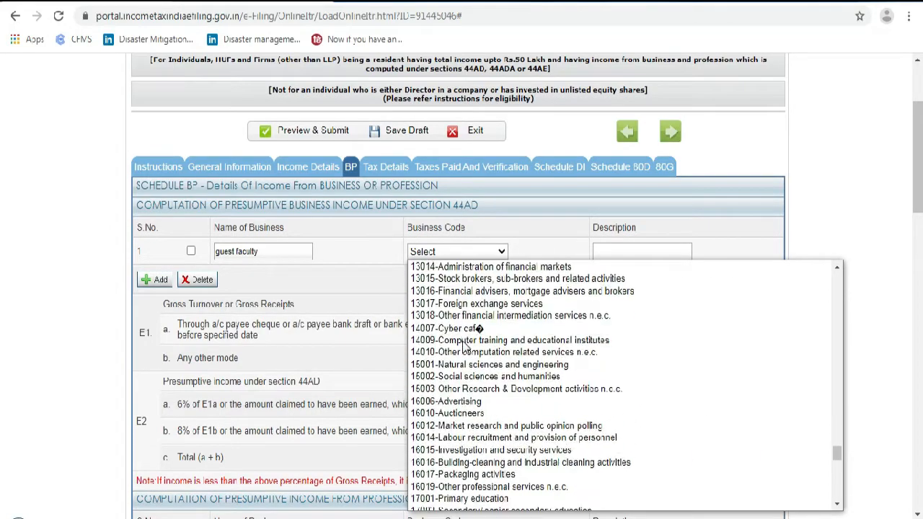
scroll(474, 355, "down", 1)
scroll(474, 355, "up", 4)
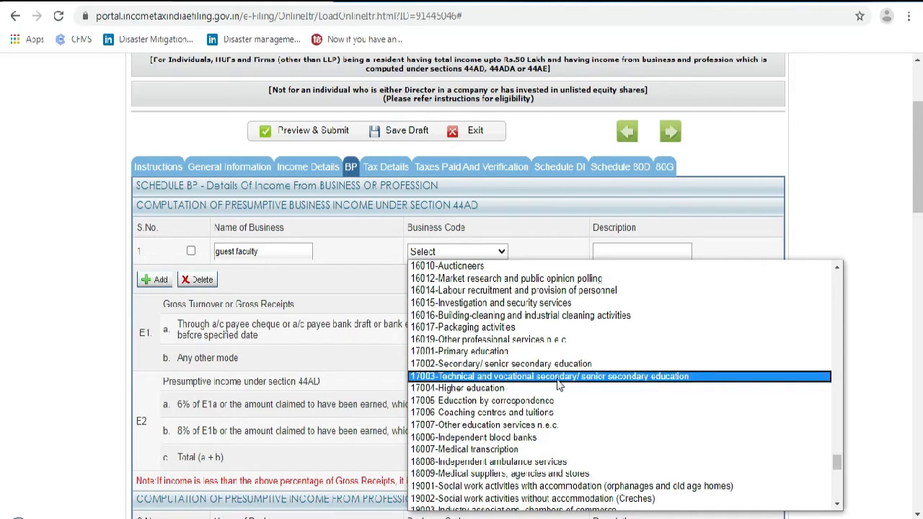
left_click(483, 377)
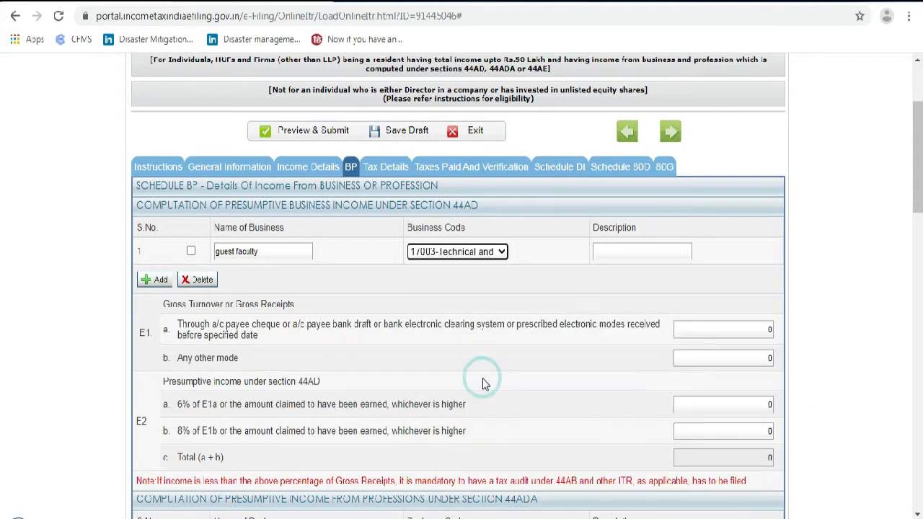
Enter GUEST FACULTY as the description and copy it into Name of Business, keeping code 17003
left_click(636, 252)
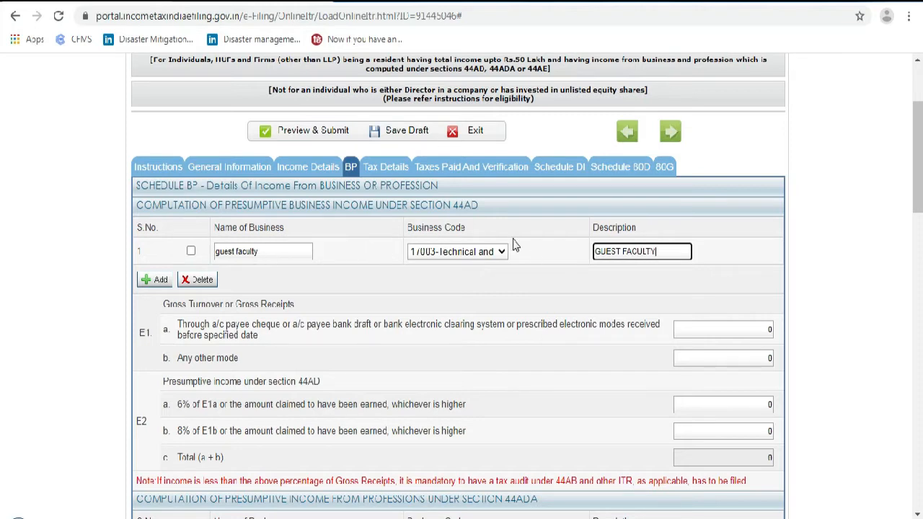
left_click_drag(658, 251, 567, 267)
key("ctrl+c")
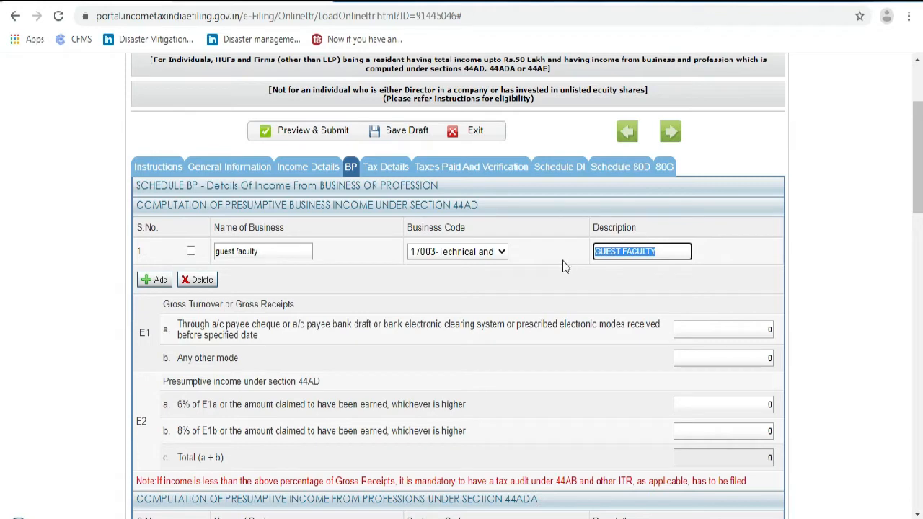
left_click_drag(276, 249, 198, 260)
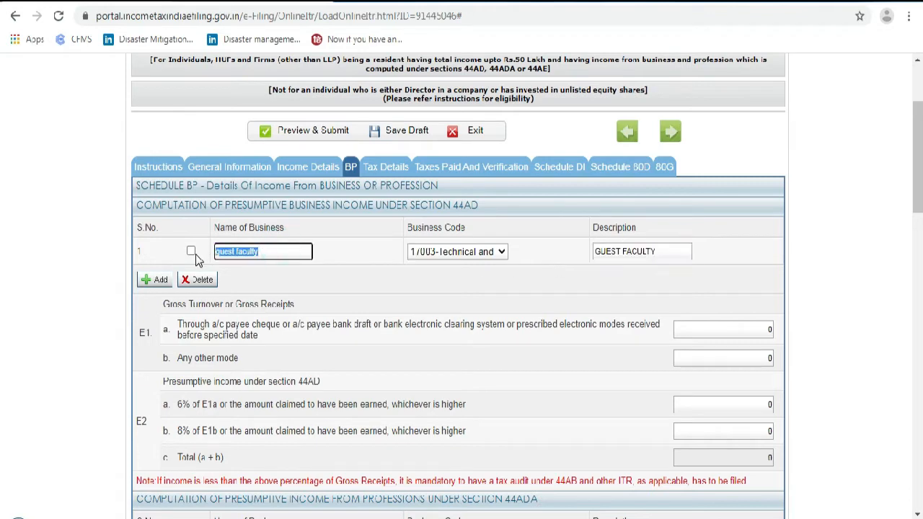
key("ctrl+v")
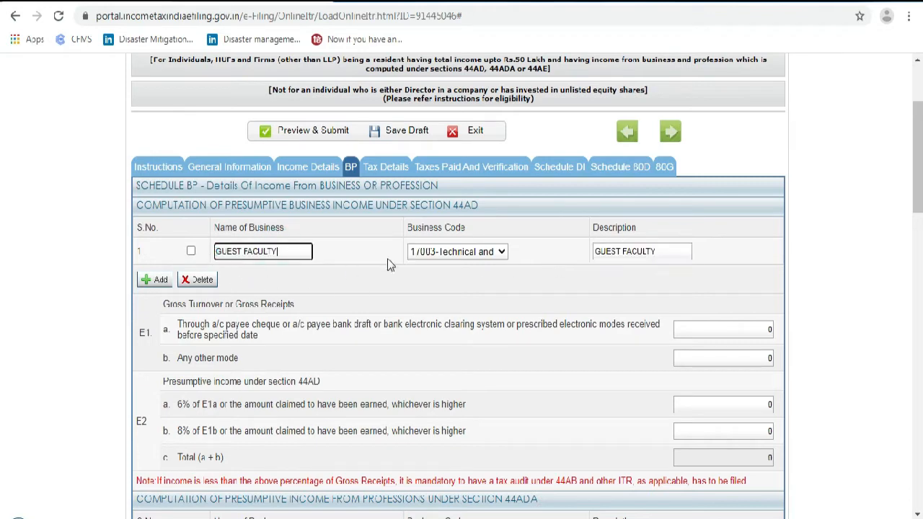
left_click(473, 252)
scroll(476, 332, "down", 4)
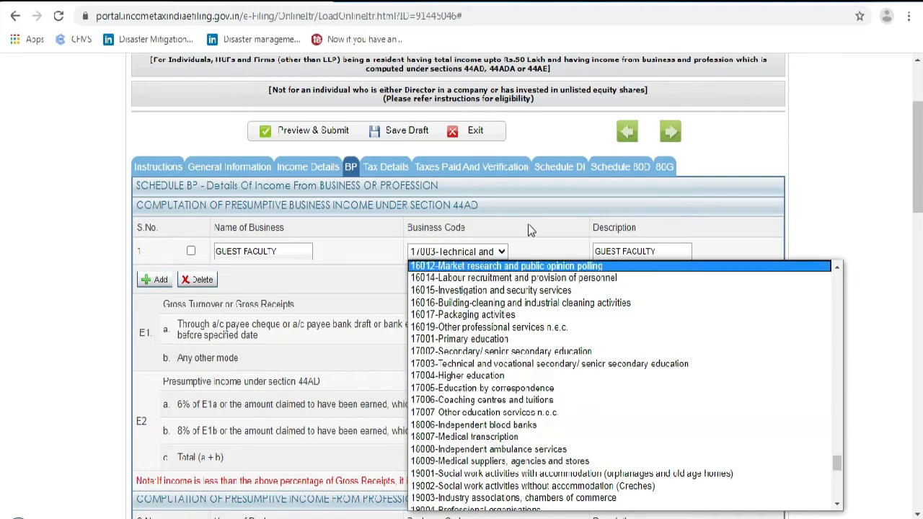
left_click(531, 247)
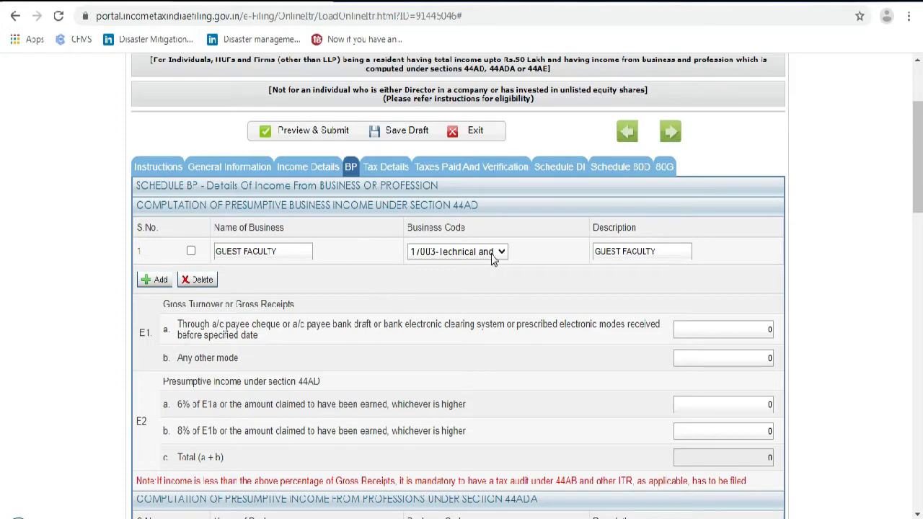
scroll(503, 286, "down", 1)
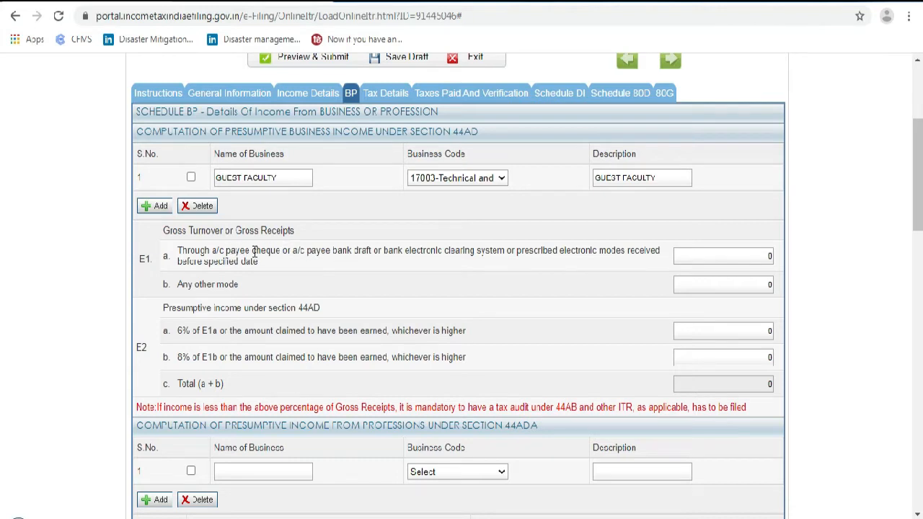
Enter 44AD gross receipts of 200000 via banking channels (E1a) and 10000 by other mode (E1b)
left_click(700, 257)
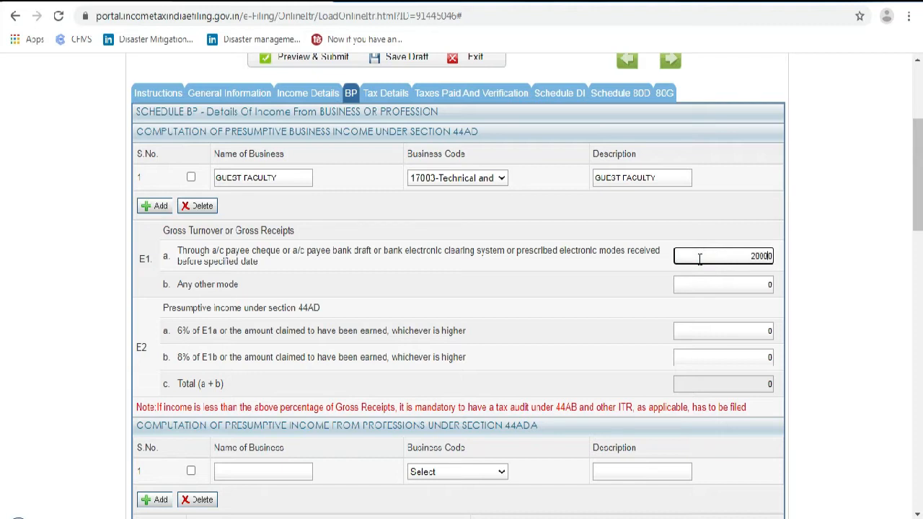
type("20000")
left_click(736, 278)
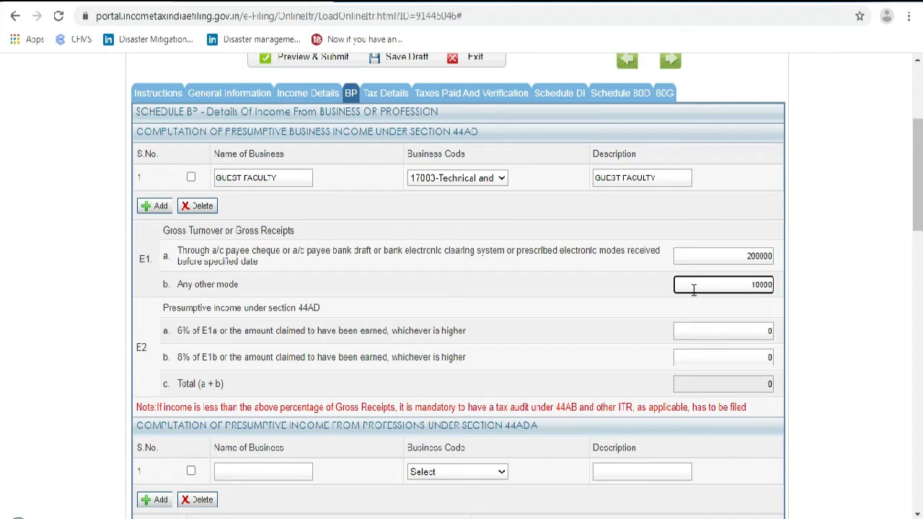
left_click(703, 334)
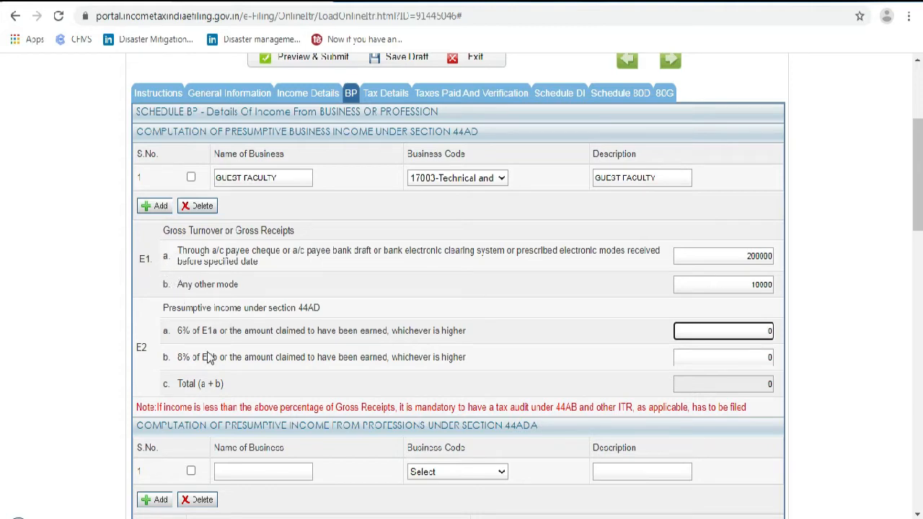
scroll(208, 355, "down", 1)
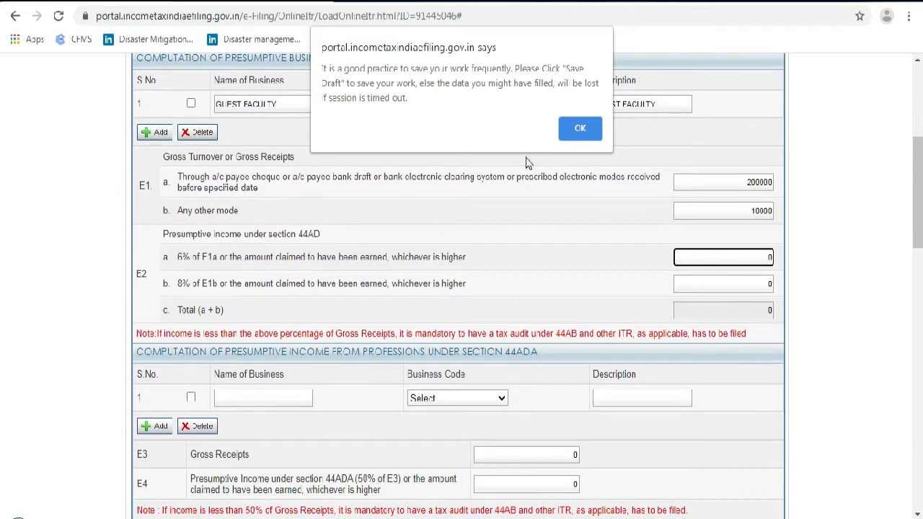
Close the browser save alert and the Idle Session Timeout dialog, then save the ITR-4 draft
left_click(583, 128)
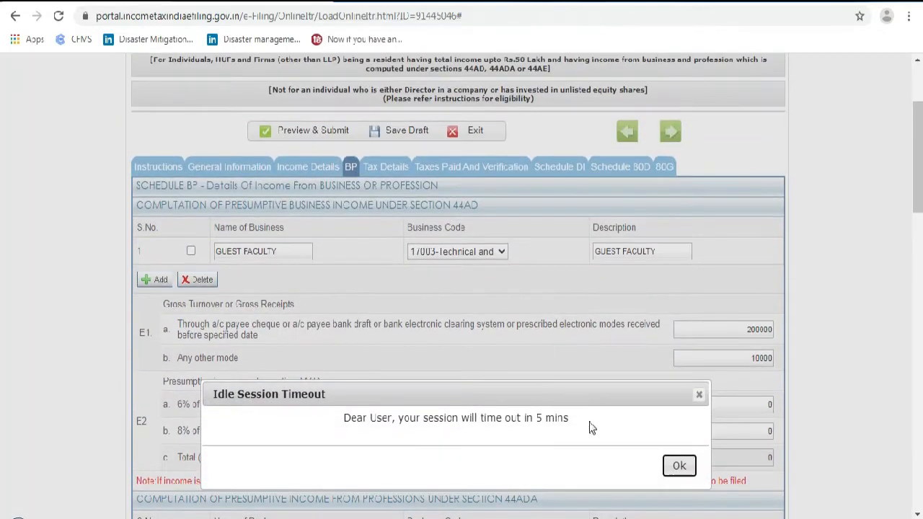
left_click(681, 467)
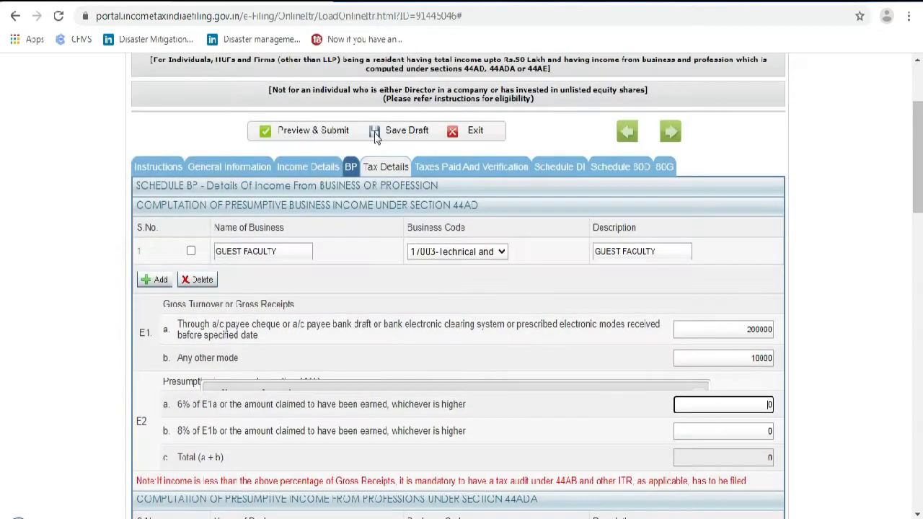
left_click(397, 131)
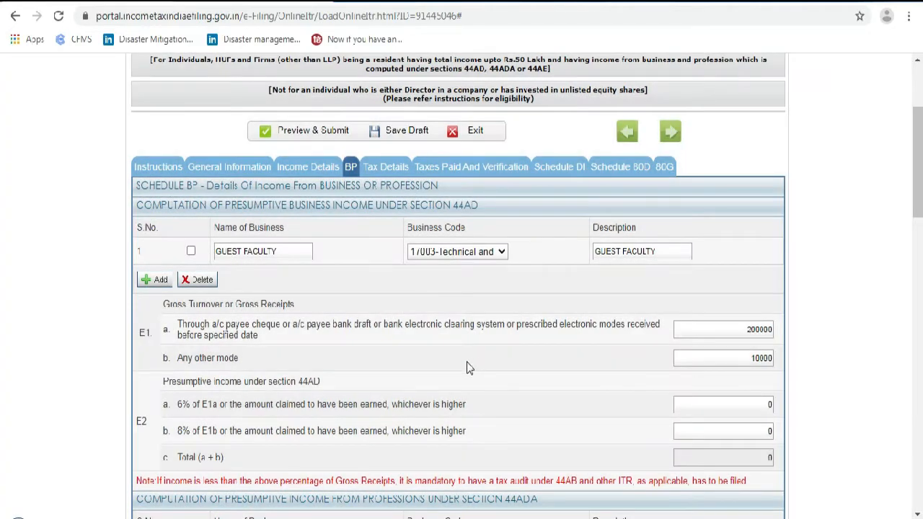
scroll(182, 393, "down", 1)
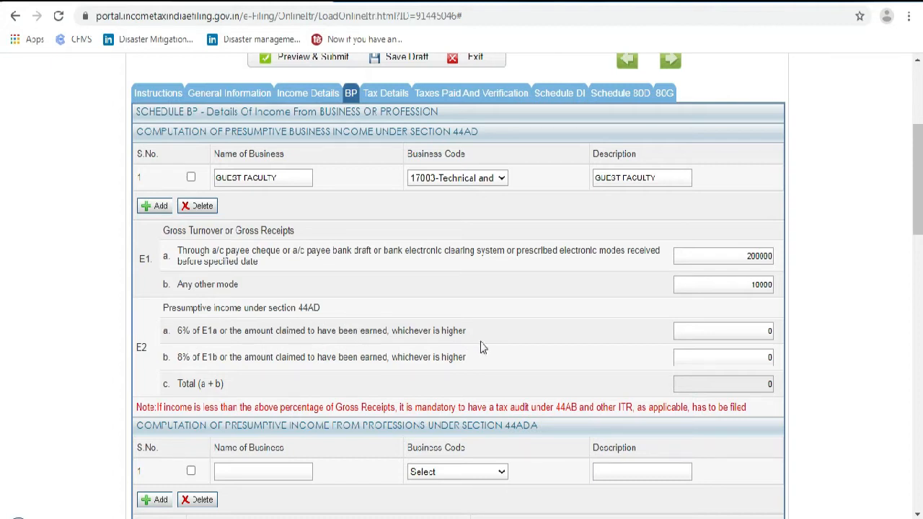
Enter presumptive income of 200000 in E2a and 10000 in E2b, making the E2 total 210000
left_click(756, 331)
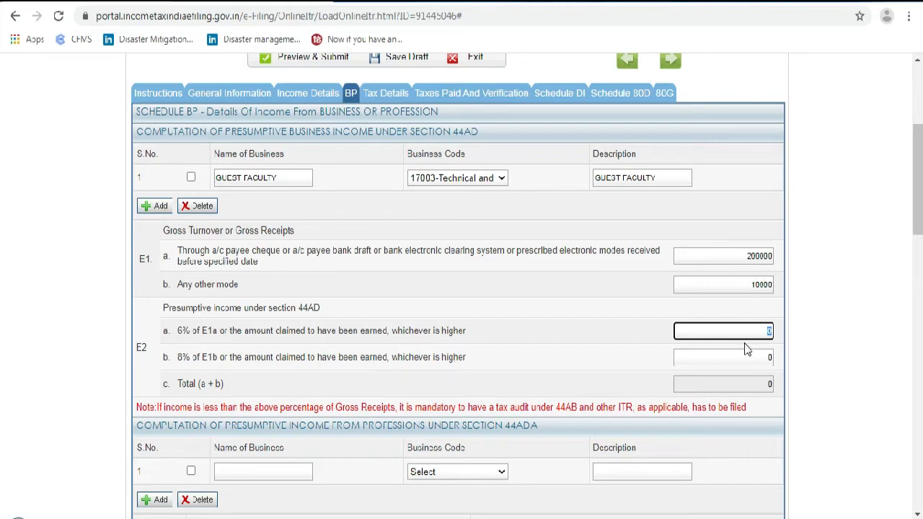
type("00000")
left_click(765, 357)
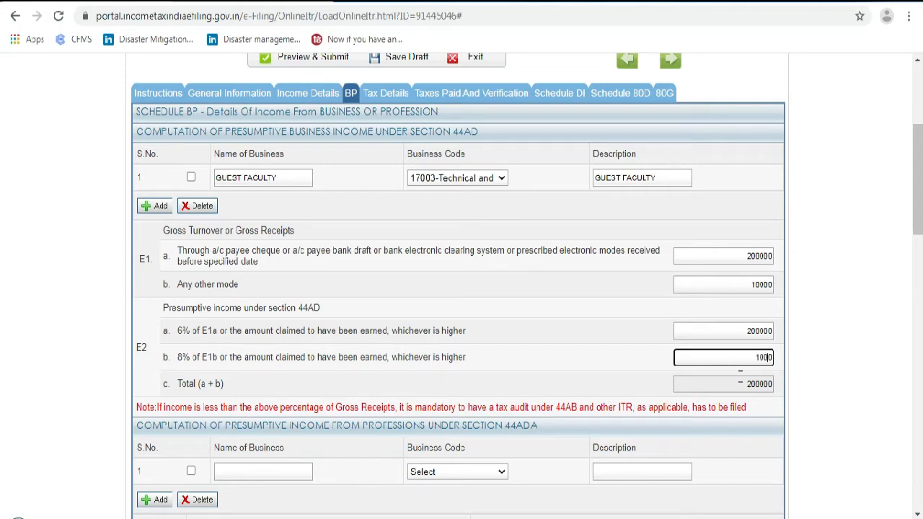
scroll(738, 376, "down", 2)
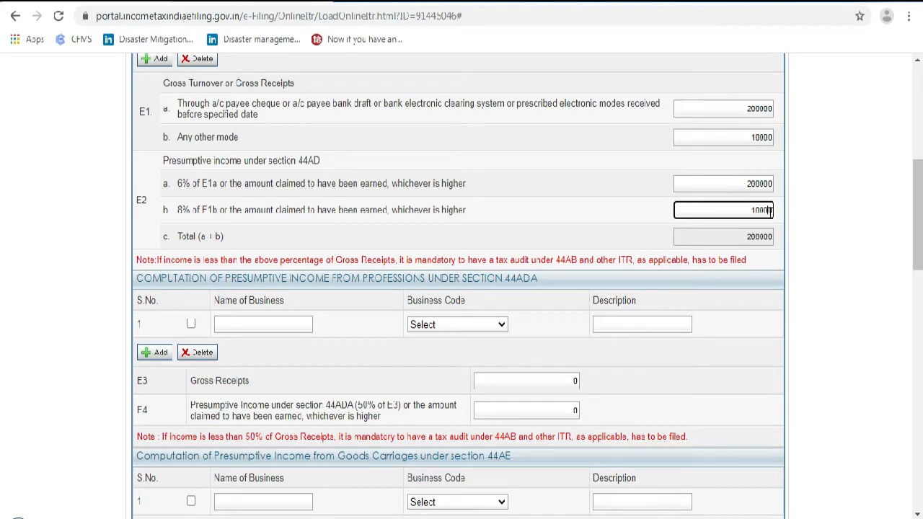
left_click(742, 238)
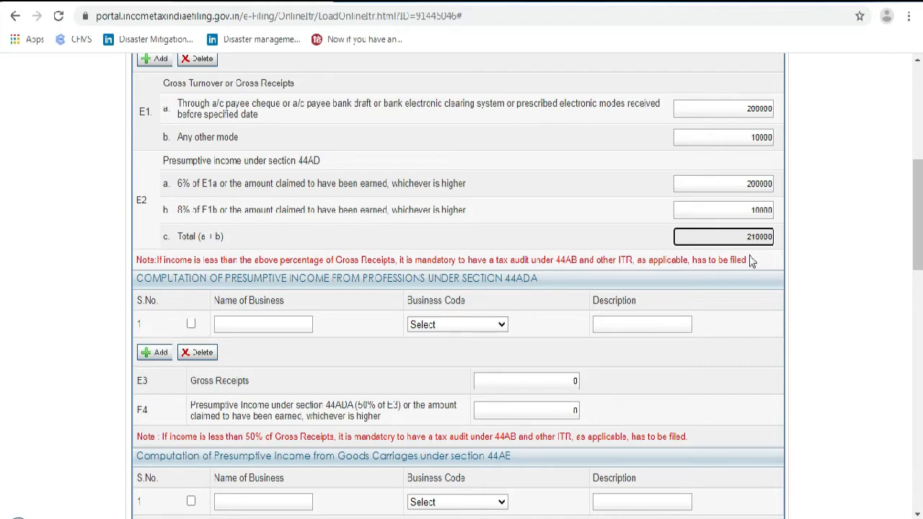
scroll(750, 265, "down", 1)
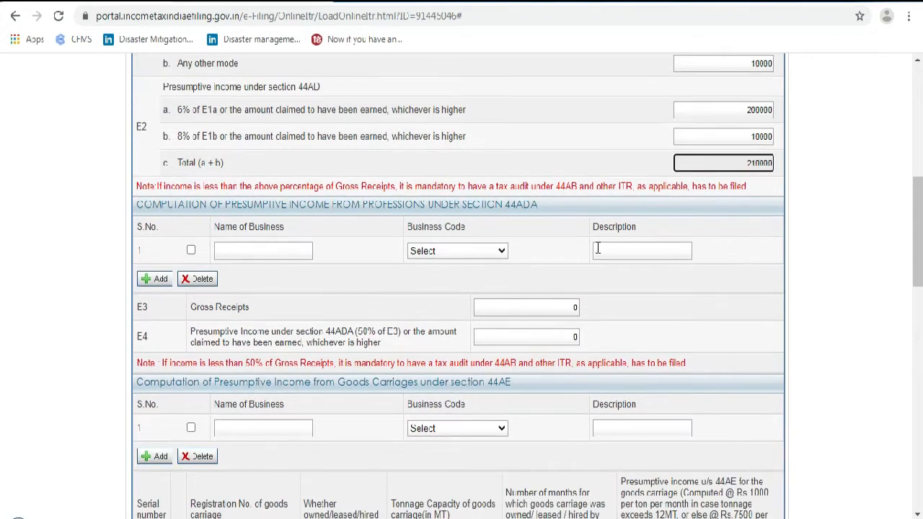
scroll(489, 136, "up", 3)
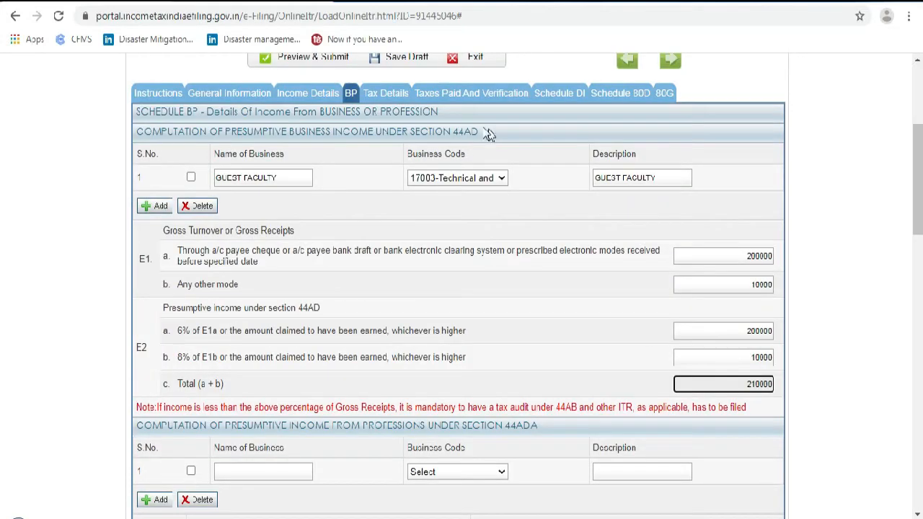
scroll(433, 313, "down", 1)
scroll(465, 370, "down", 2)
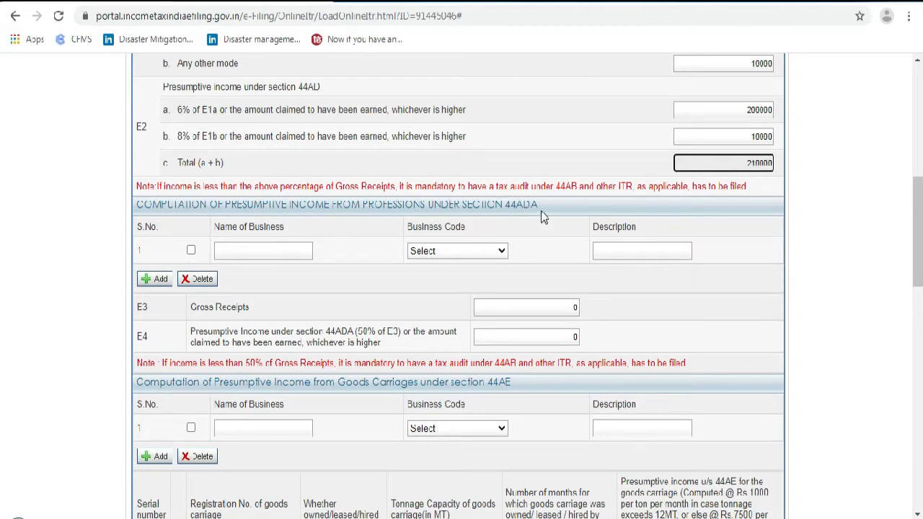
scroll(523, 231, "up", 4)
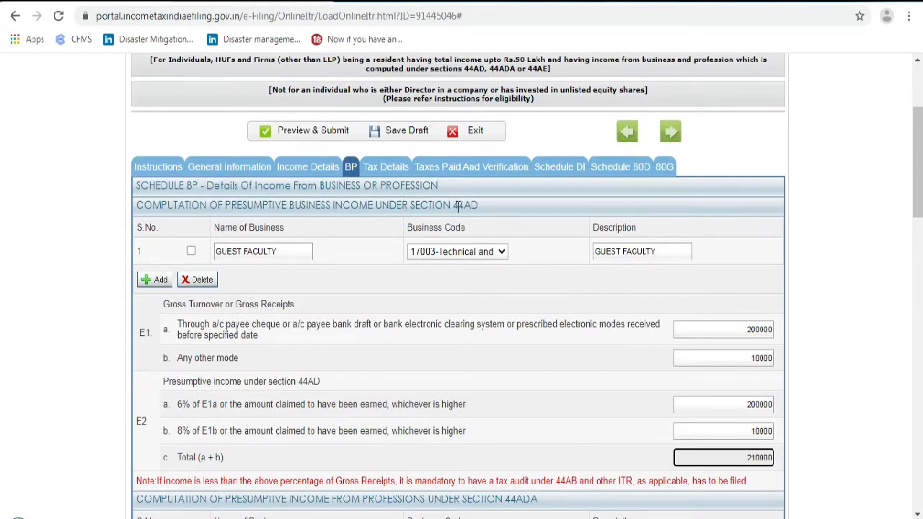
scroll(485, 249, "down", 3)
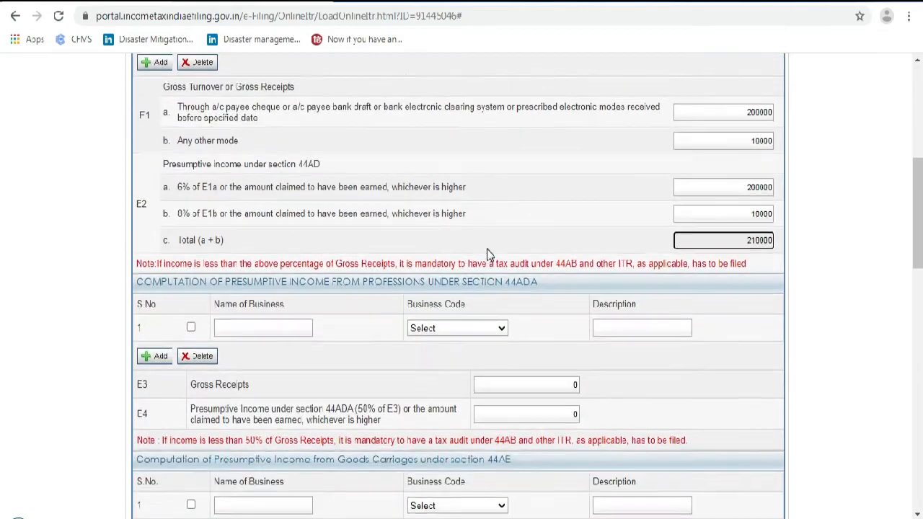
left_click(476, 324)
scroll(499, 261, "down", 5)
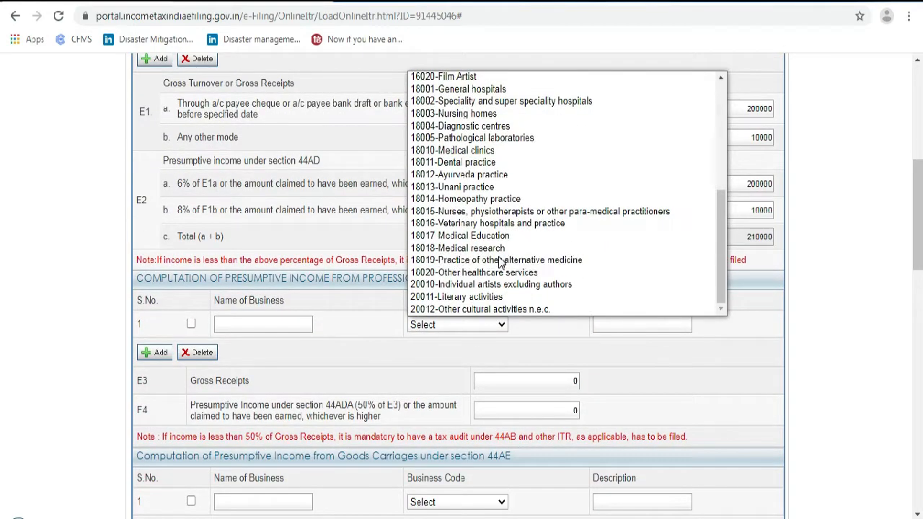
scroll(494, 288, "up", 6)
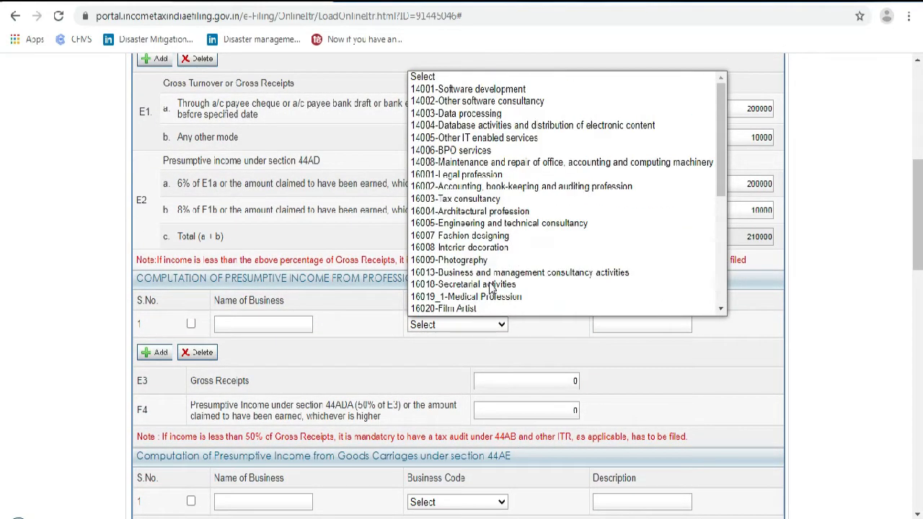
left_click(469, 334)
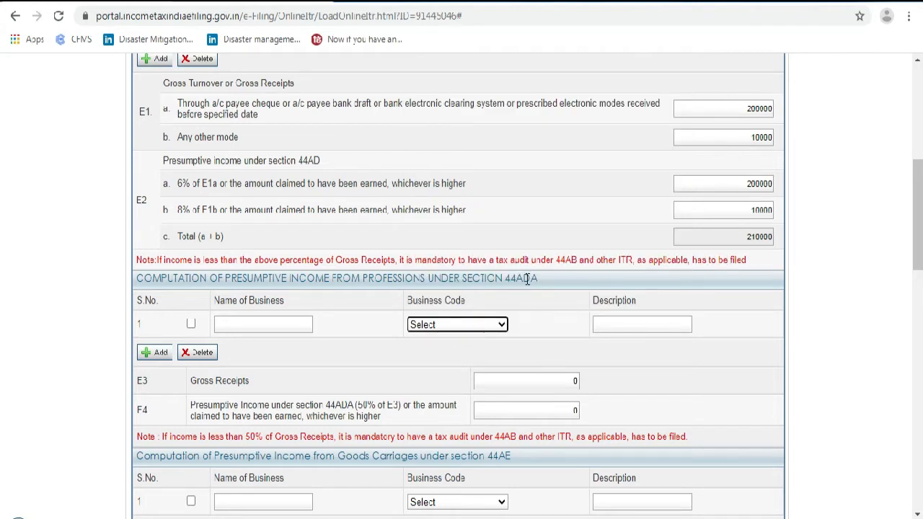
left_click(481, 327)
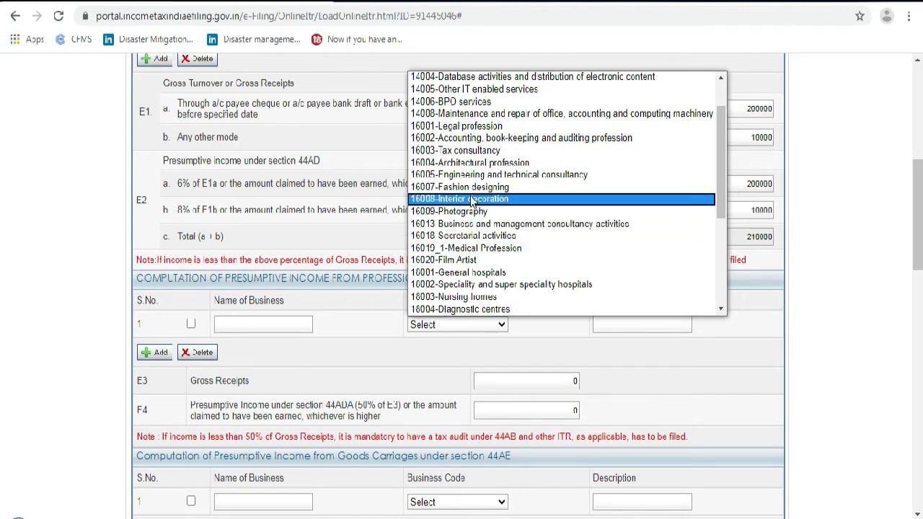
left_click(453, 330)
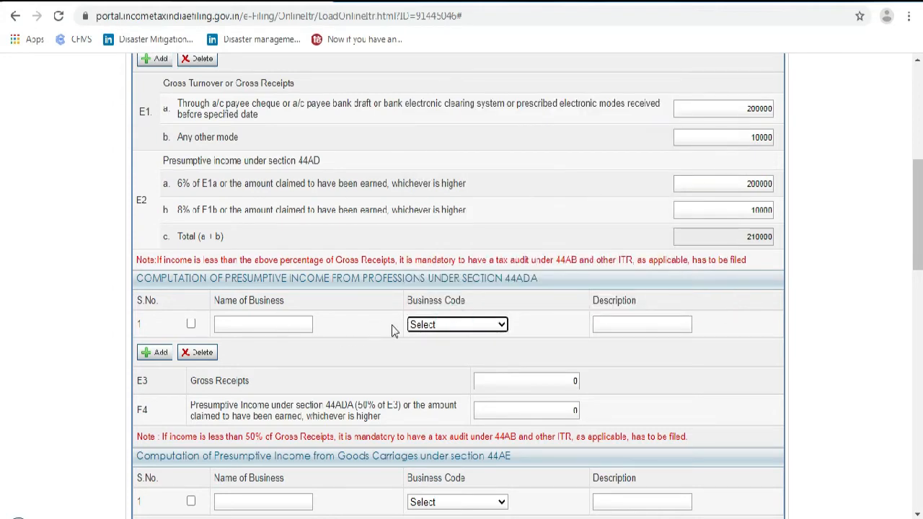
scroll(482, 330, "down", 2)
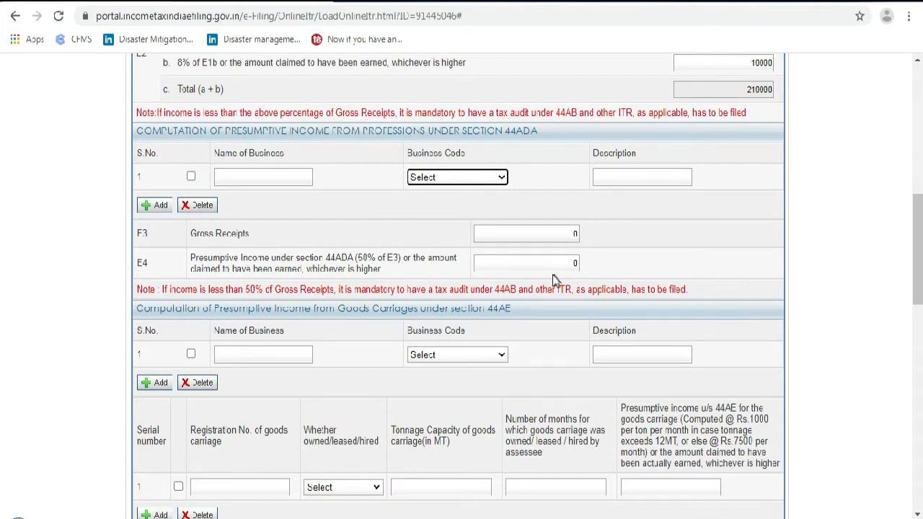
scroll(550, 281, "up", 2)
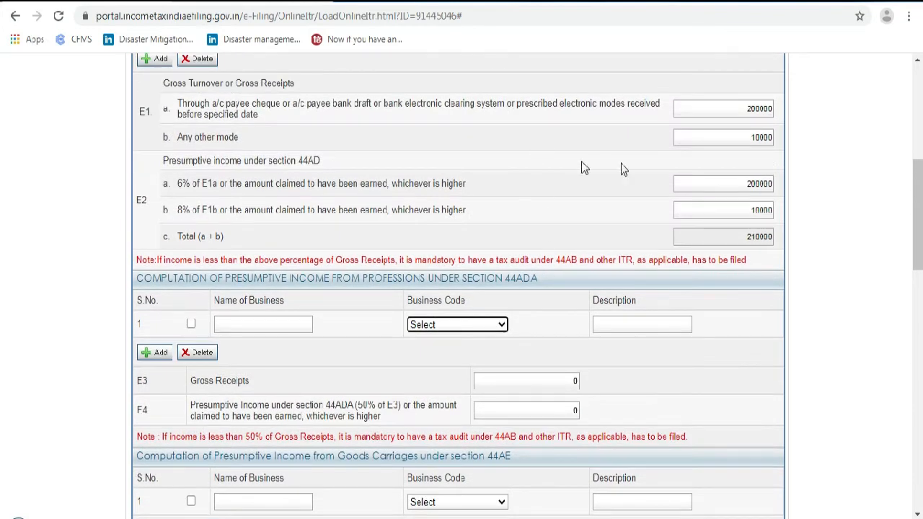
scroll(595, 193, "down", 3)
scroll(586, 196, "down", 3)
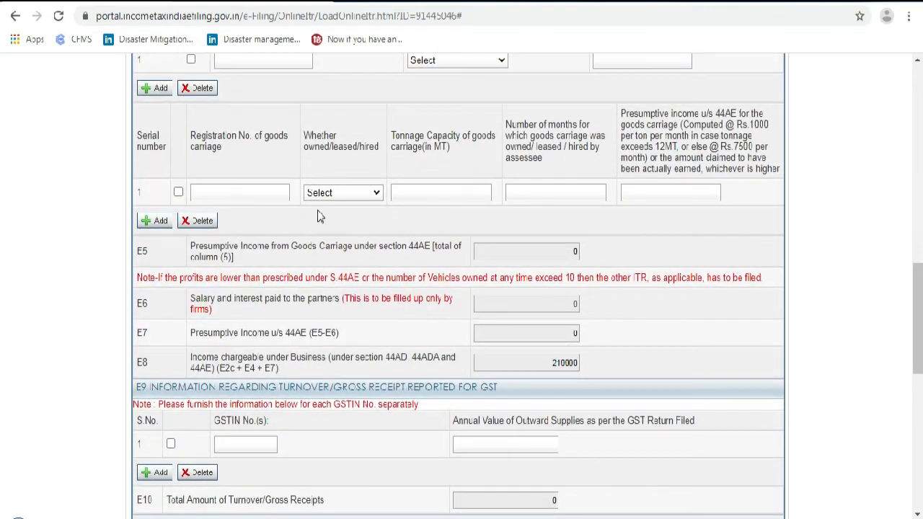
scroll(313, 196, "down", 2)
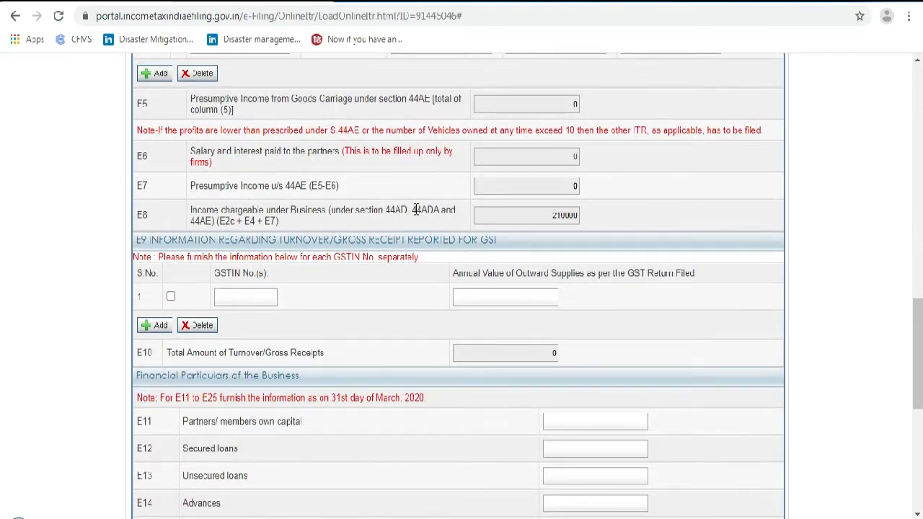
scroll(416, 209, "down", 2)
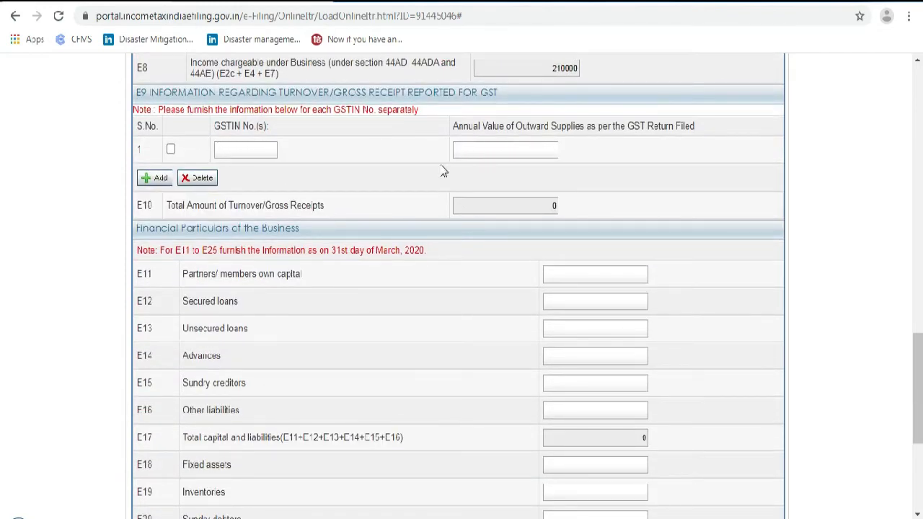
scroll(440, 180, "down", 1)
scroll(339, 214, "down", 1)
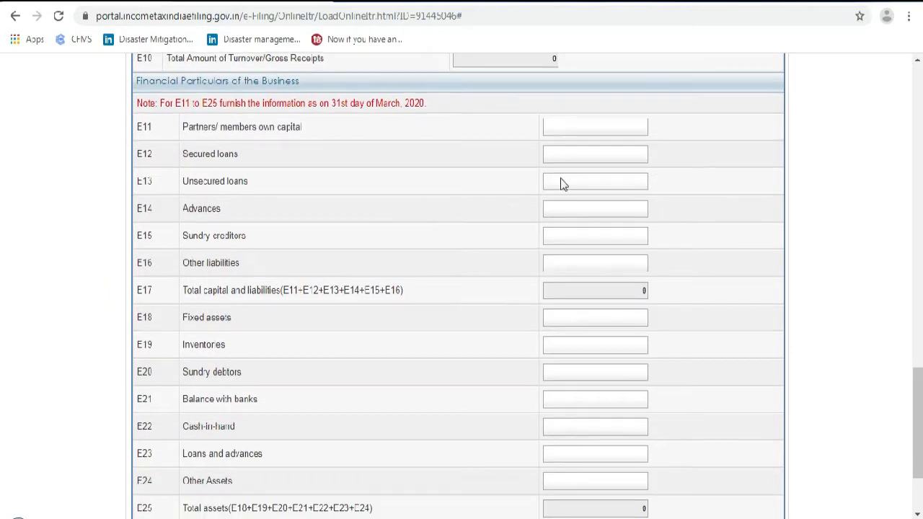
scroll(478, 226, "down", 1)
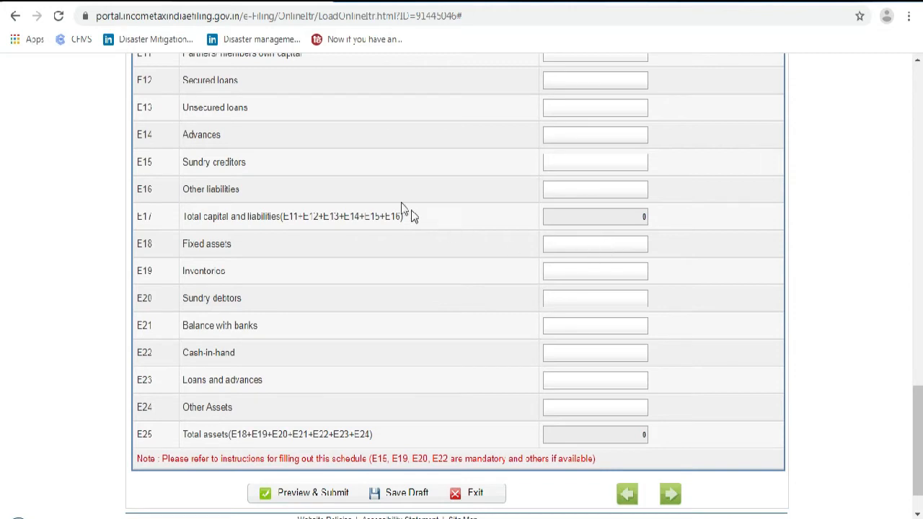
Enter 0 for Sundry creditors (E15) and Inventories (E19) in Schedule BP's financial particulars
left_click(618, 164)
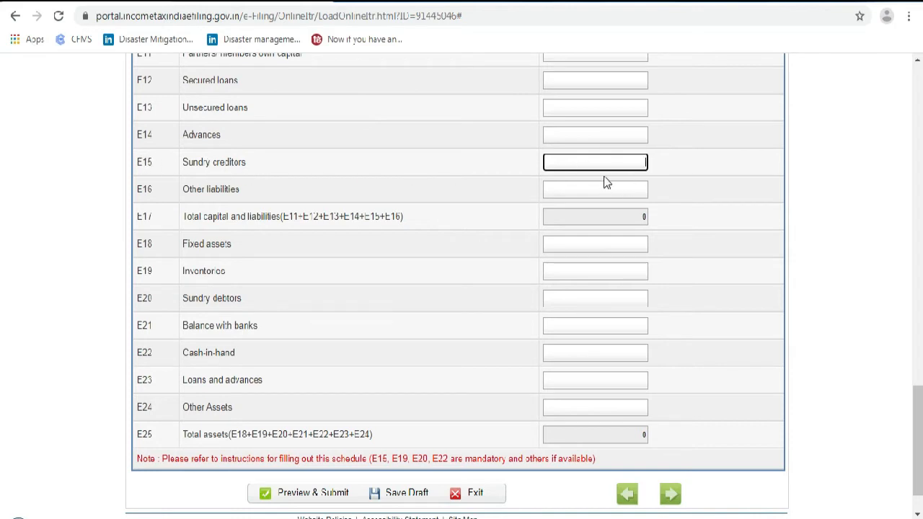
type("0")
left_click(639, 161)
left_click(627, 276)
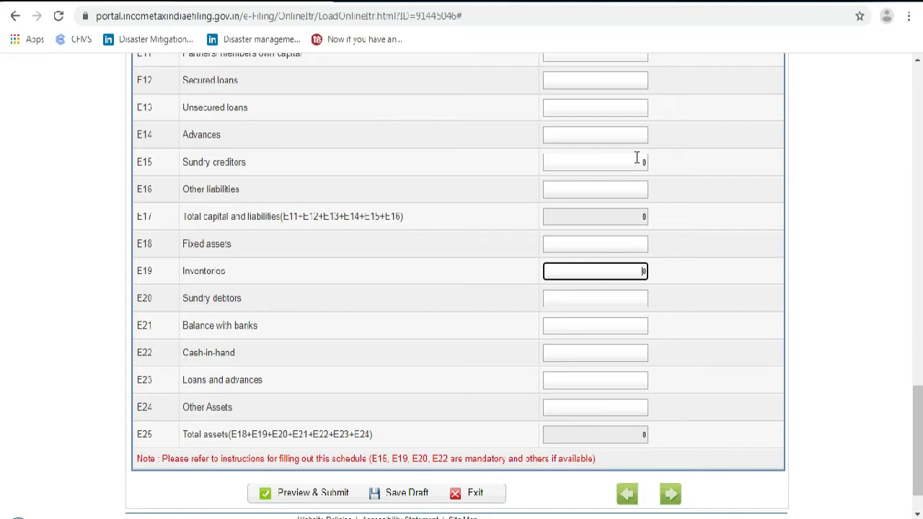
left_click(636, 159)
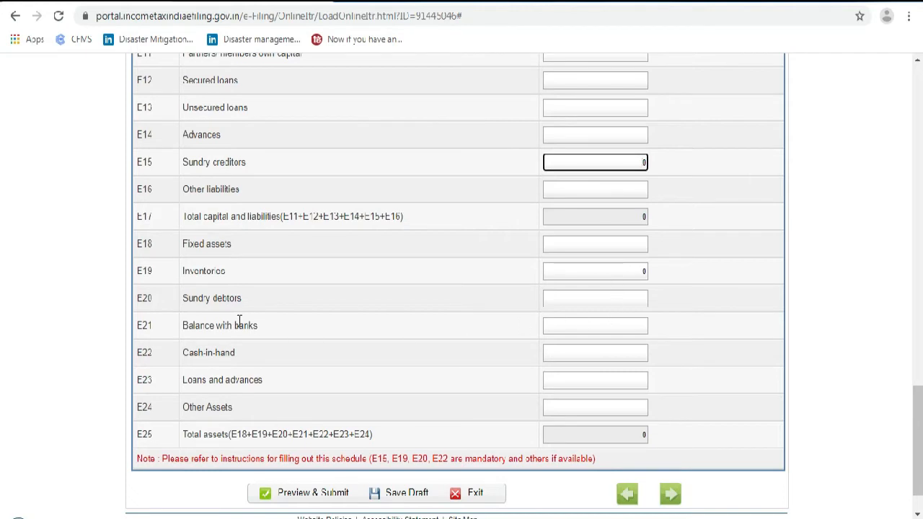
left_click(626, 298)
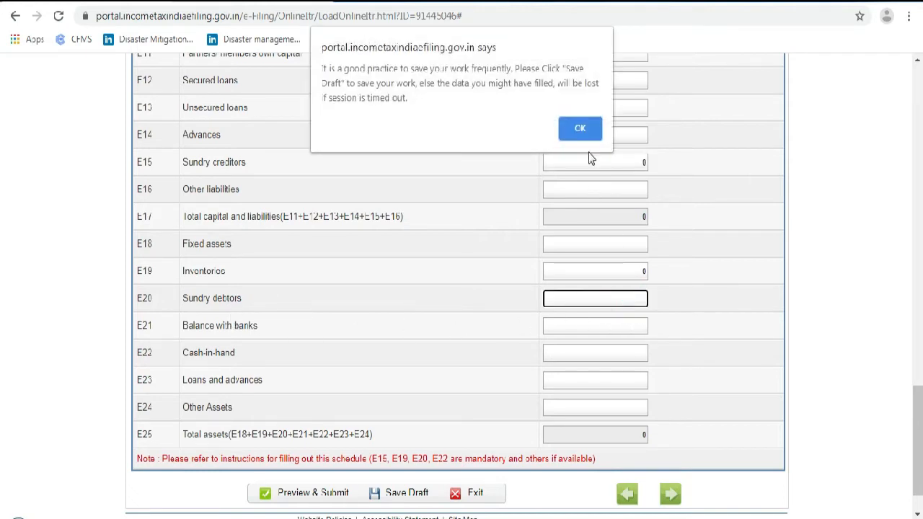
Close the portal alert reminding you to save the draft frequently
left_click(581, 128)
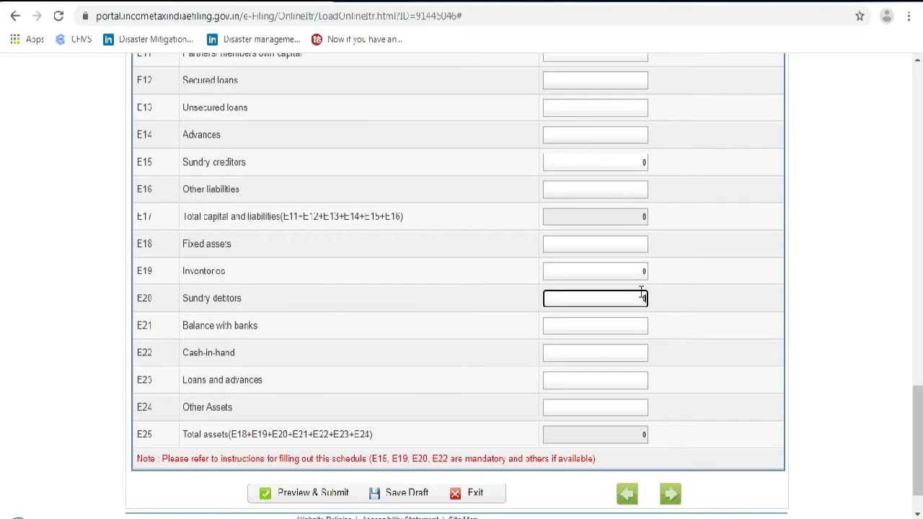
Enter Sundry debtors (E20) as 0 and Cash-in-hand (E22) as 5000, bringing total assets E25 to 5000
scroll(595, 321, "down", 2)
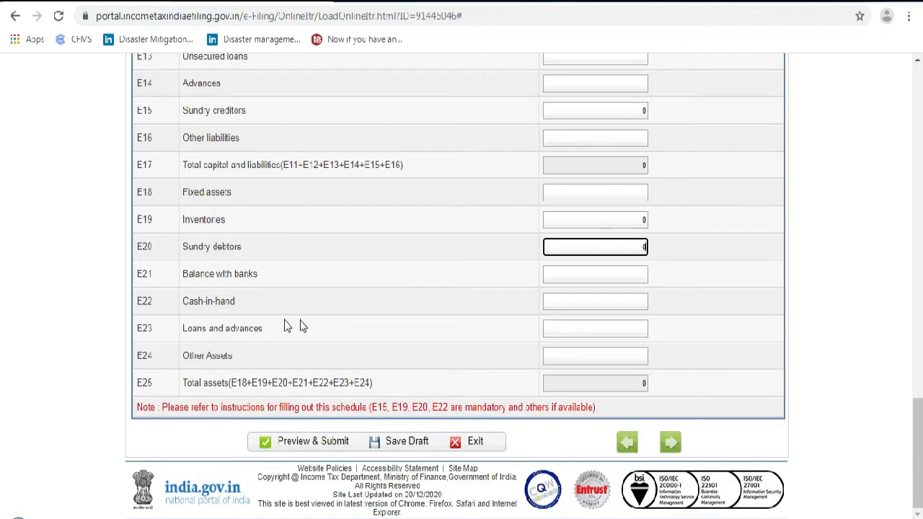
left_click(598, 305)
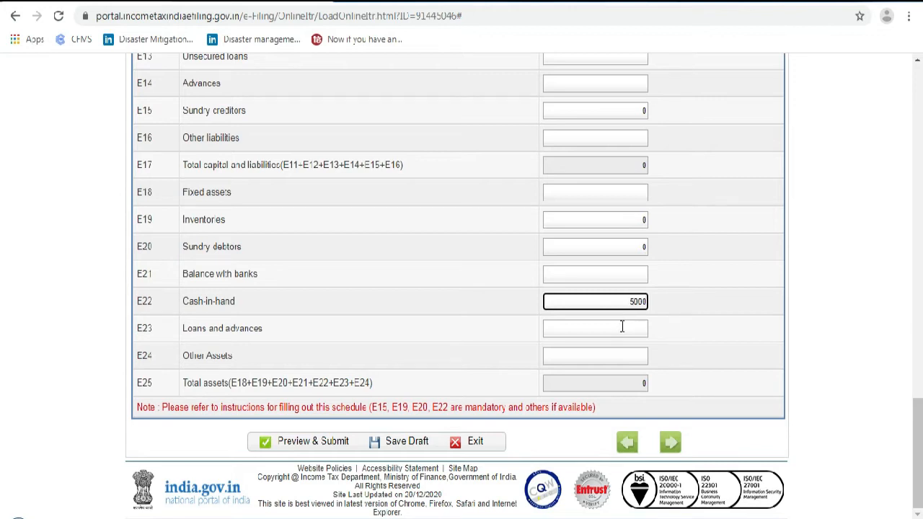
left_click(630, 330)
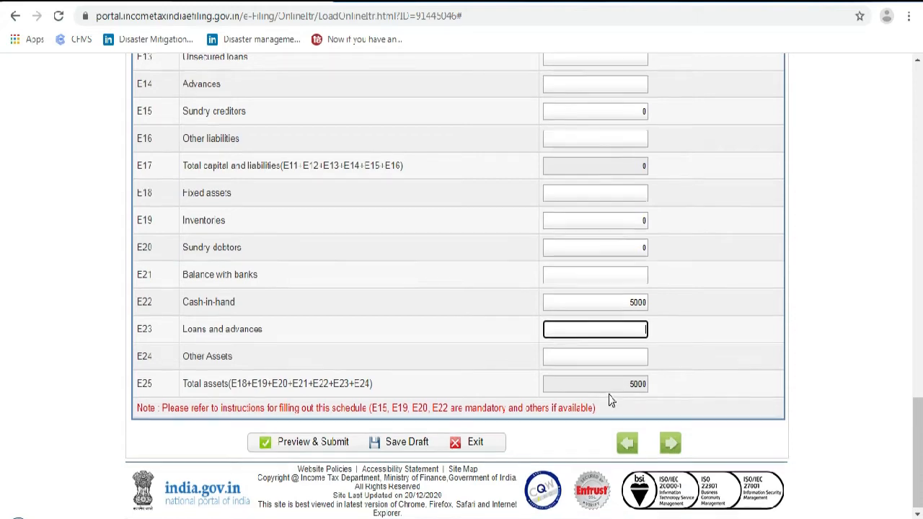
scroll(611, 391, "up", 3)
scroll(573, 322, "up", 4)
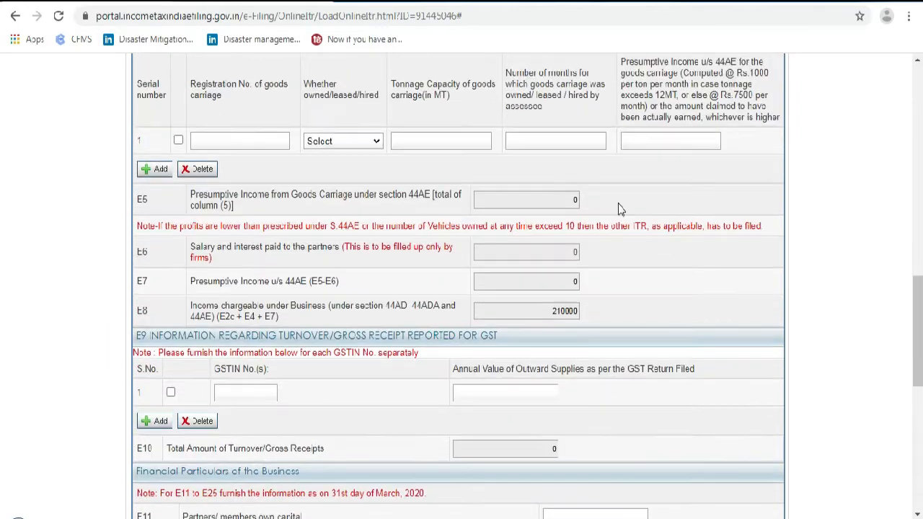
scroll(571, 345, "down", 2)
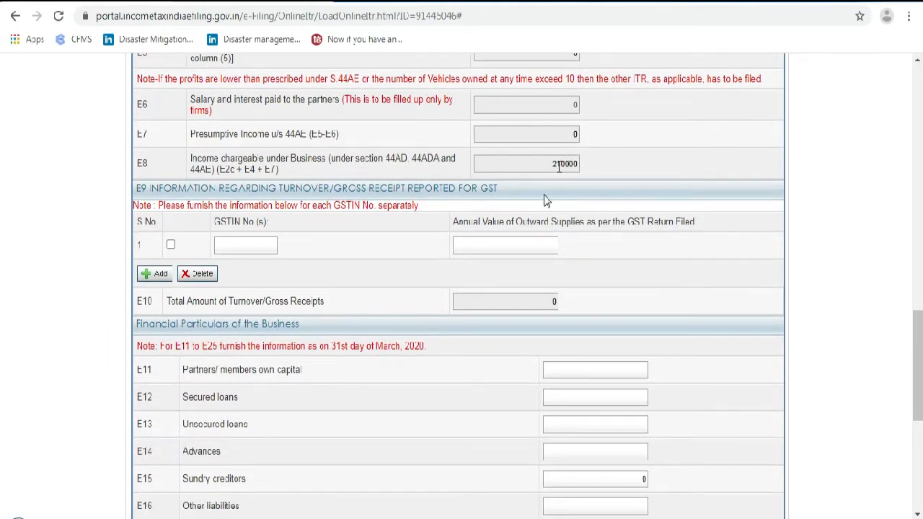
scroll(532, 241, "down", 4)
scroll(534, 242, "down", 2)
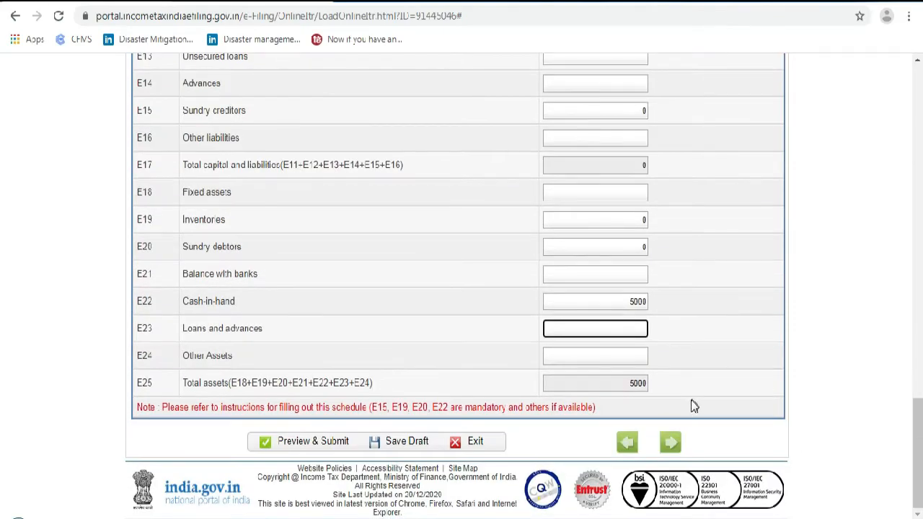
scroll(627, 320, "up", 15)
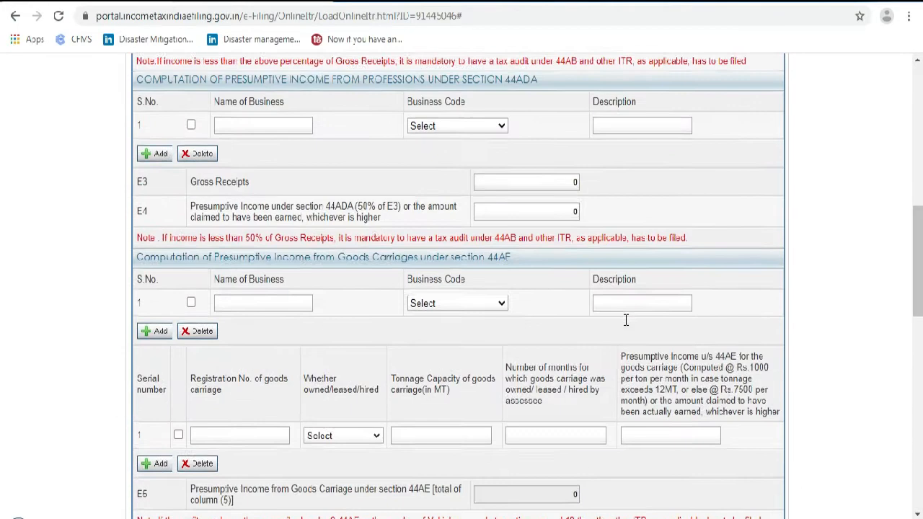
scroll(376, 223, "up", 1)
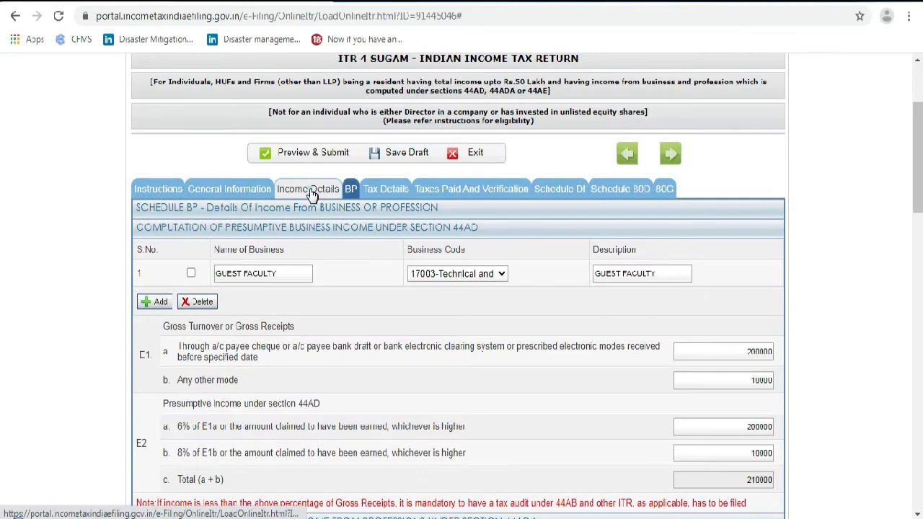
Switch to the Income Details part of the ITR-4 return
left_click(308, 186)
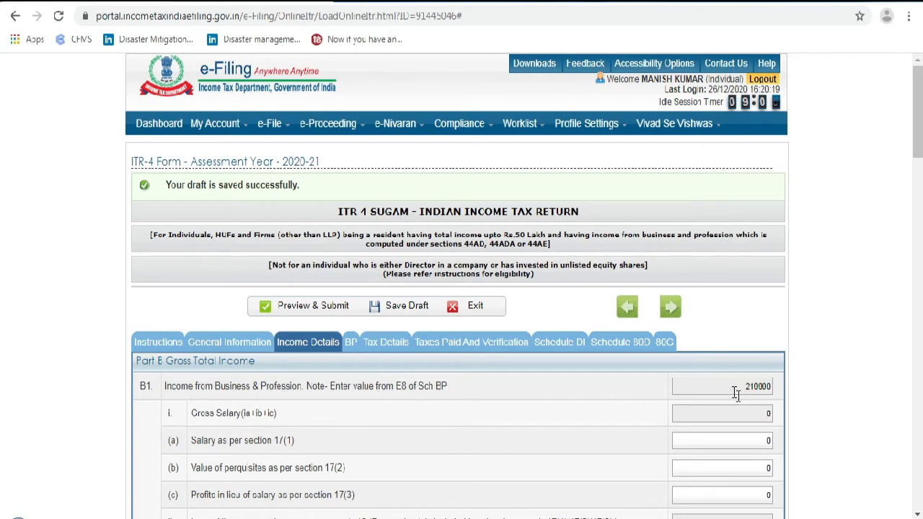
scroll(754, 390, "down", 2)
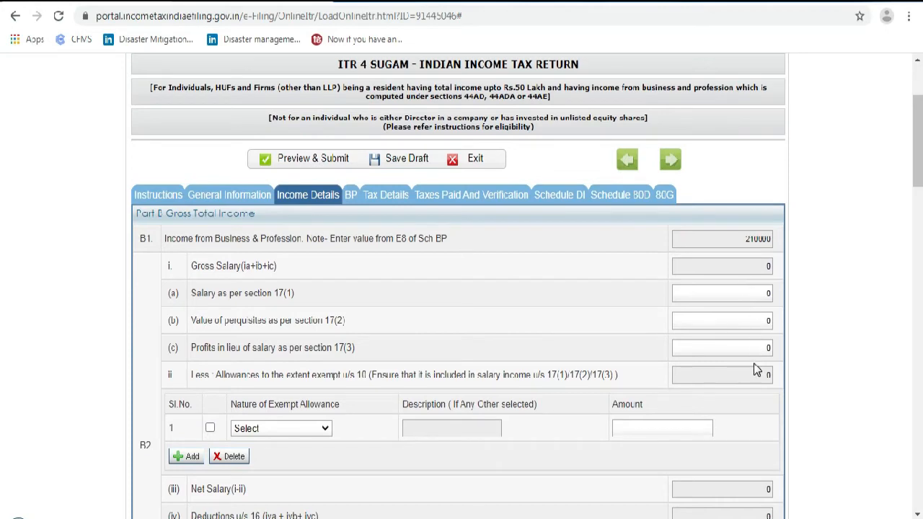
scroll(750, 364, "down", 1)
scroll(741, 338, "down", 3)
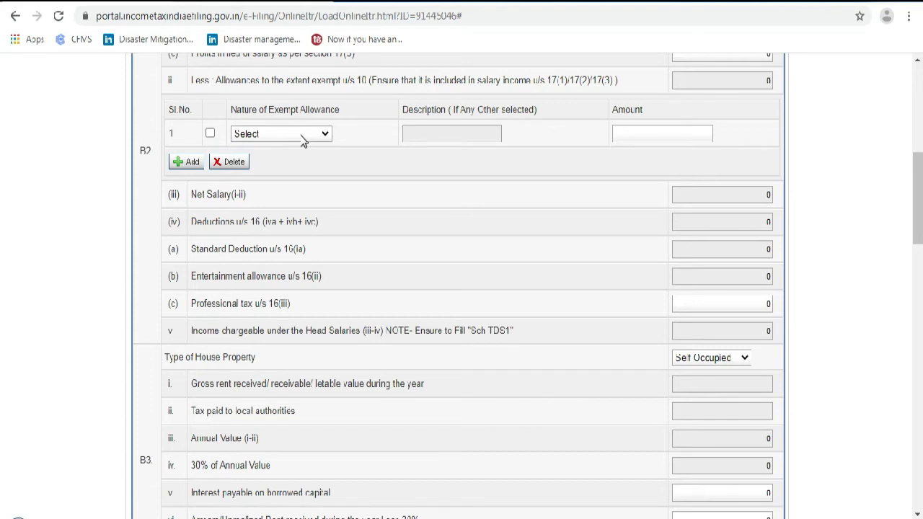
scroll(614, 214, "up", 2)
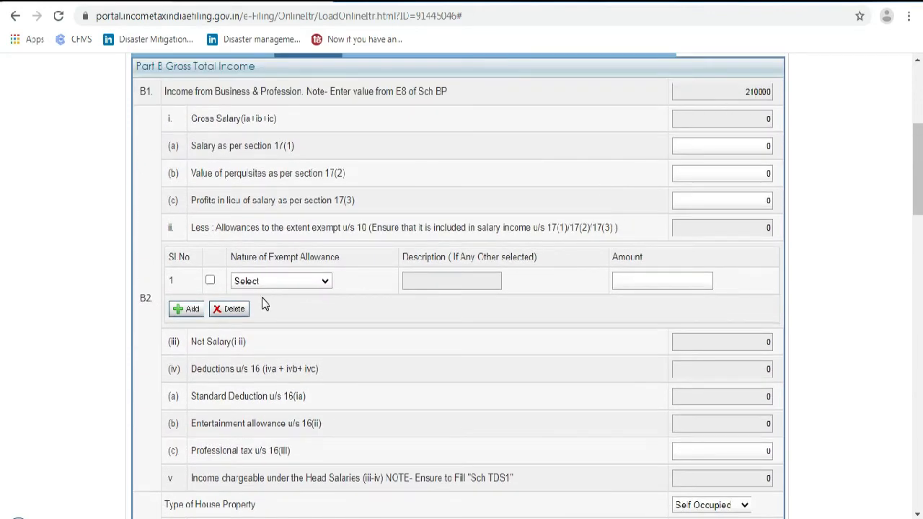
Check the Nature of Exempt Allowance options without choosing one, then view B5 Gross Total Income of 210000
left_click(283, 282)
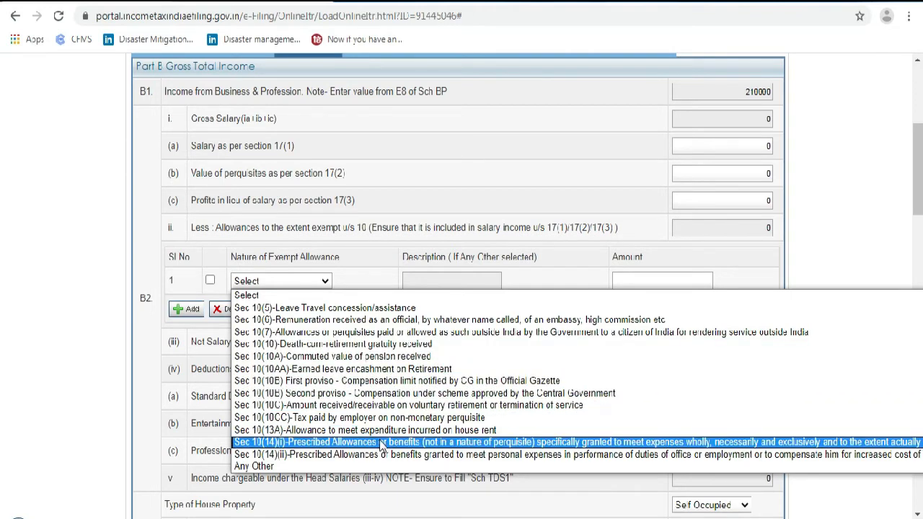
left_click(382, 489)
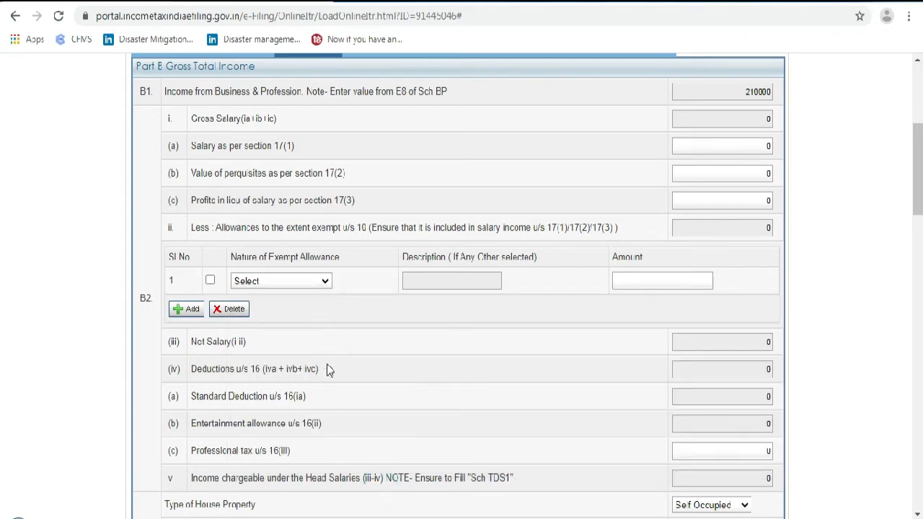
scroll(395, 315, "down", 1)
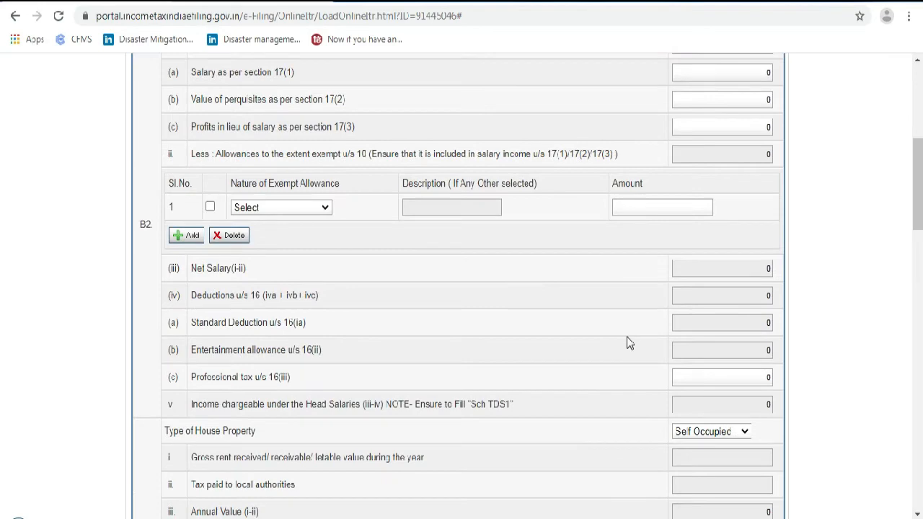
scroll(629, 337, "down", 2)
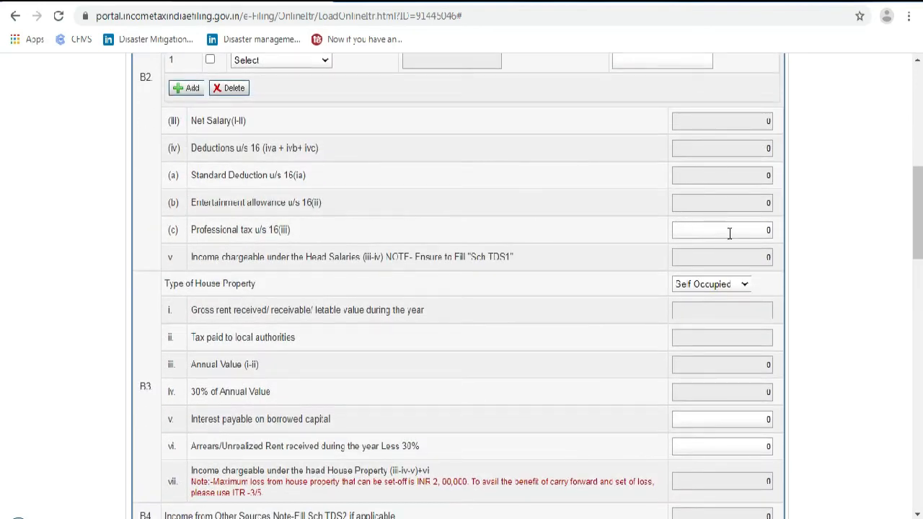
scroll(623, 312, "down", 1)
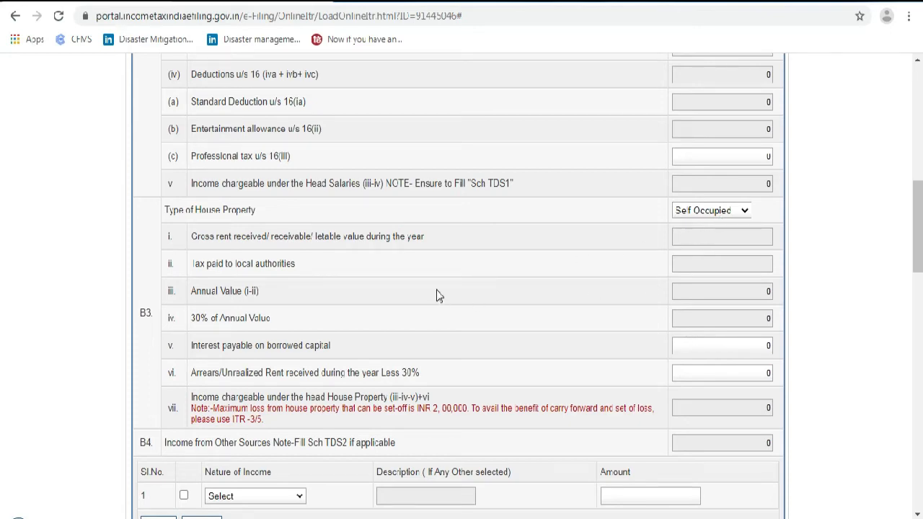
scroll(436, 296, "down", 1)
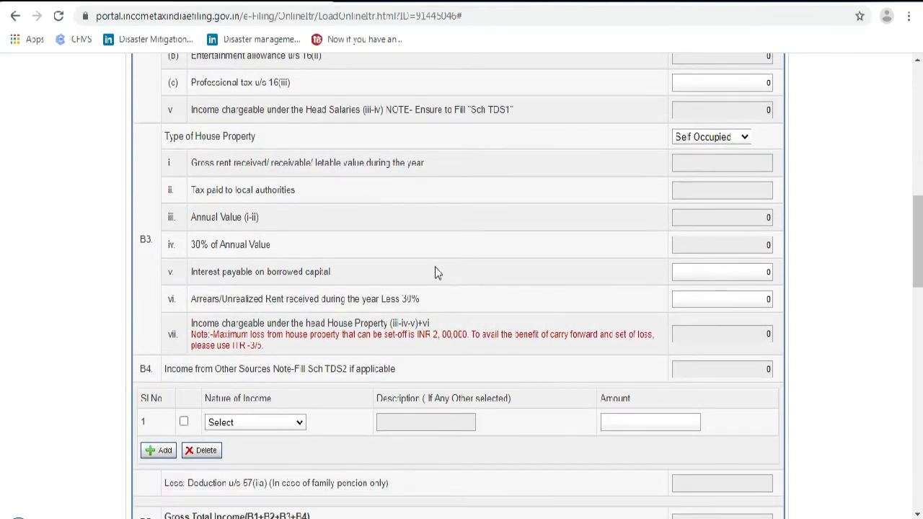
scroll(416, 268, "down", 1)
scroll(426, 274, "down", 3)
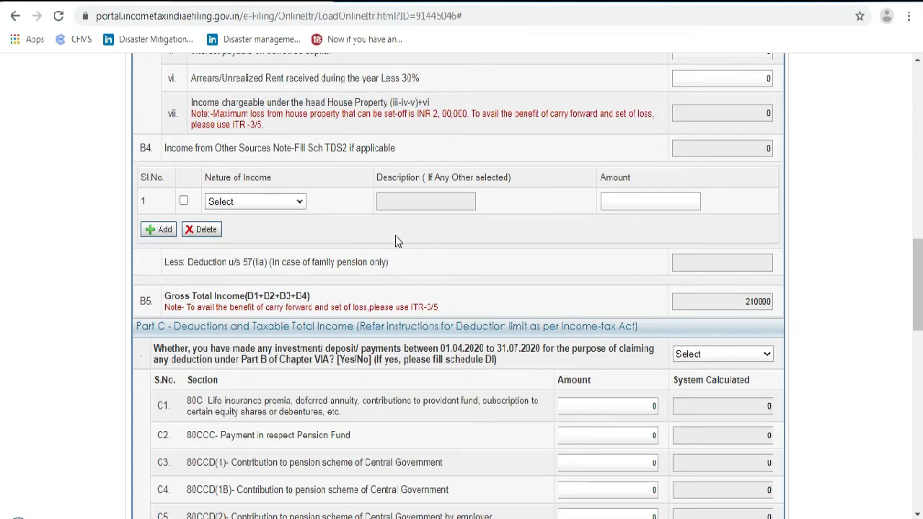
Answer No to the Part C question on investments made April–July 2020
scroll(395, 241, "down", 2)
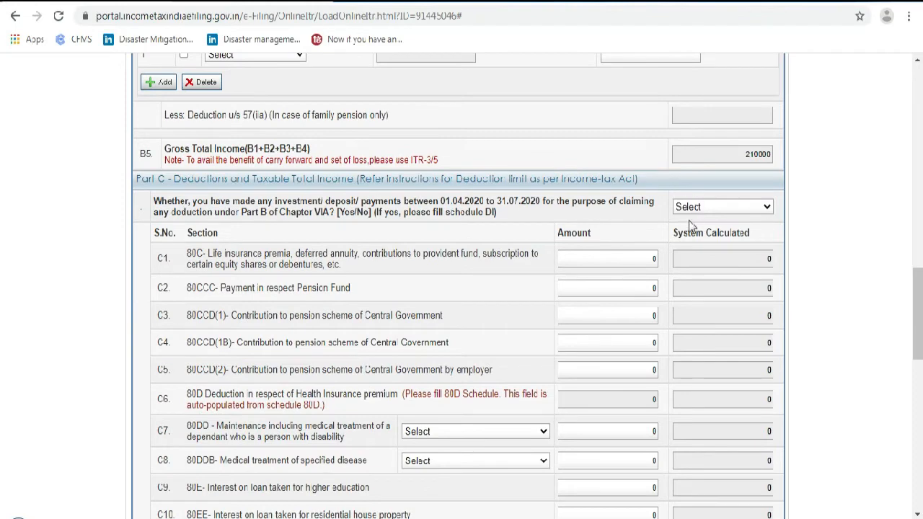
scroll(470, 275, "down", 1)
scroll(549, 245, "down", 1)
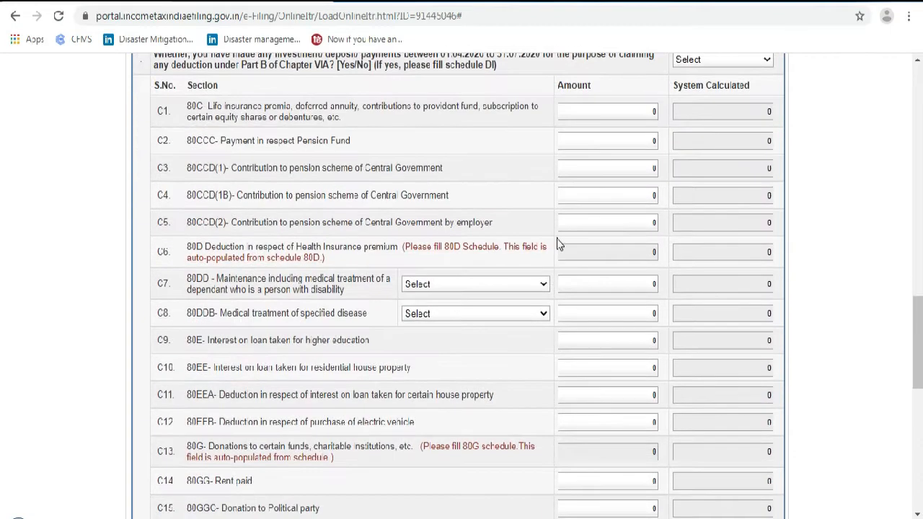
scroll(555, 241, "up", 1)
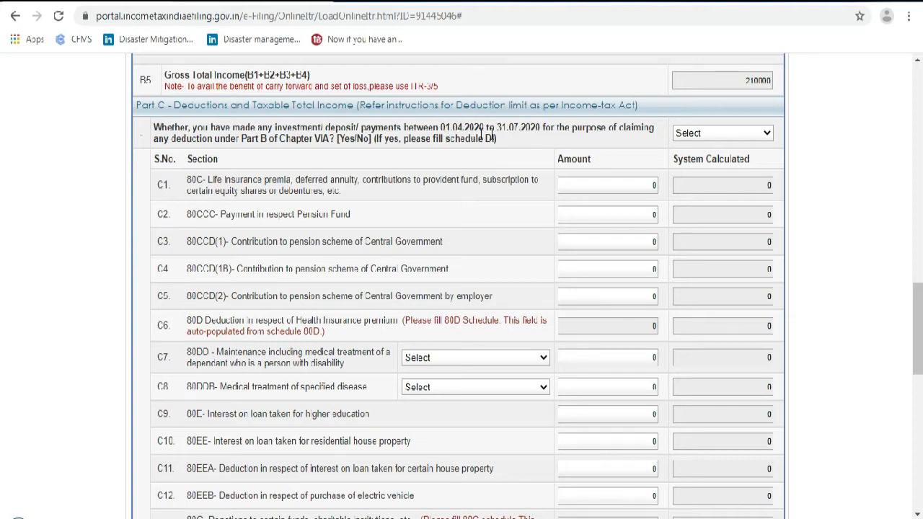
left_click(683, 135)
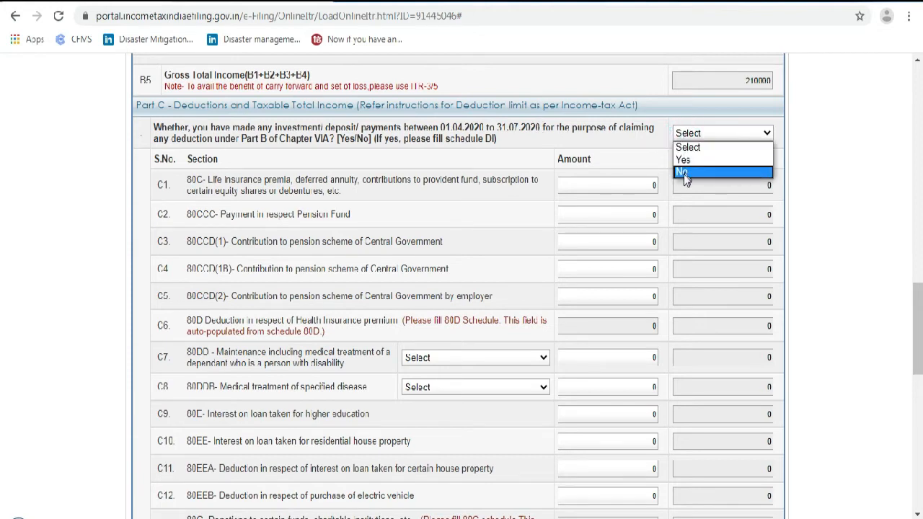
left_click(683, 173)
Claim a section 80C deduction of 5000 in C1
scroll(490, 178, "down", 1)
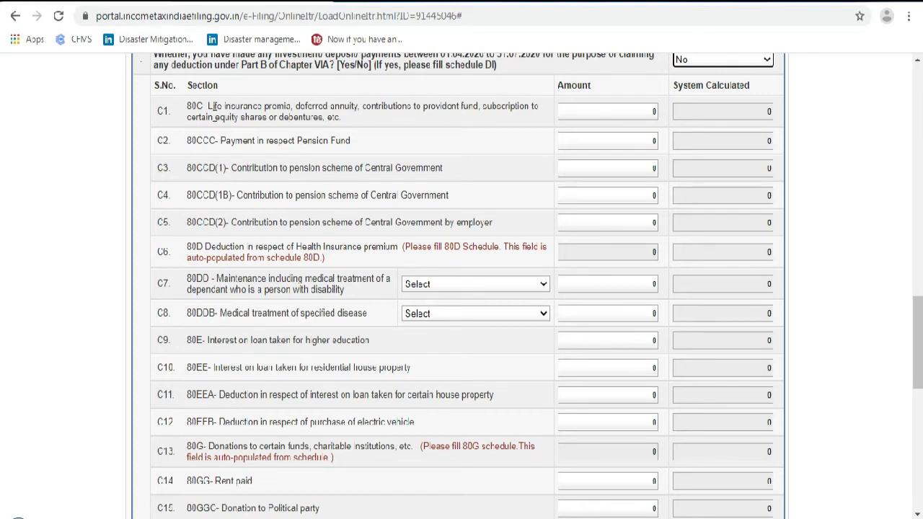
left_click(615, 111)
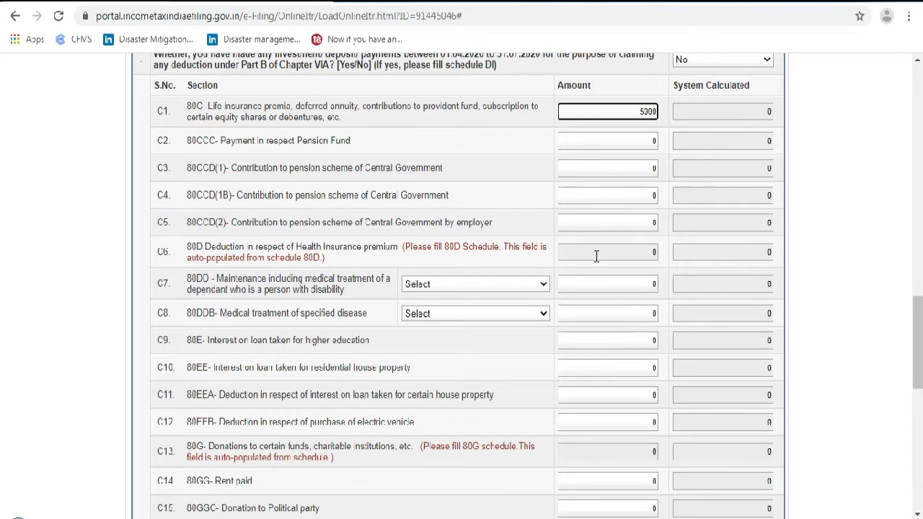
scroll(596, 256, "down", 1)
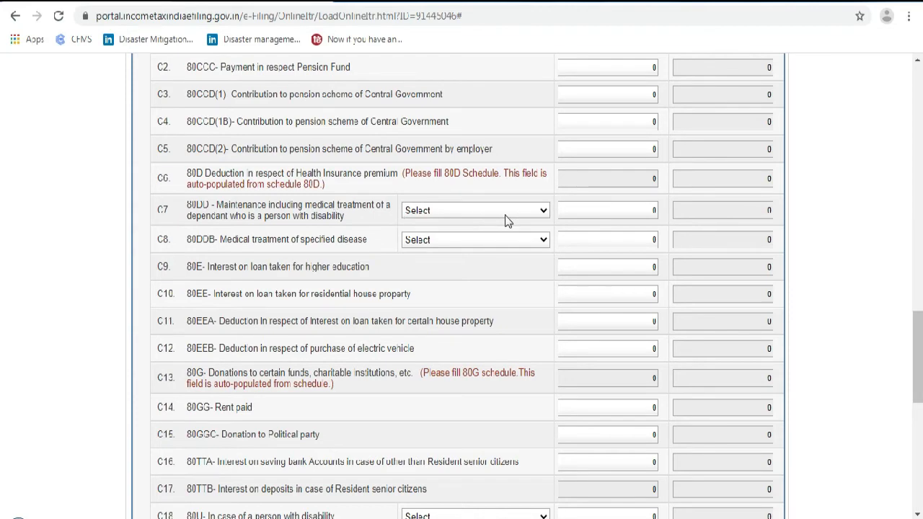
scroll(388, 276, "down", 2)
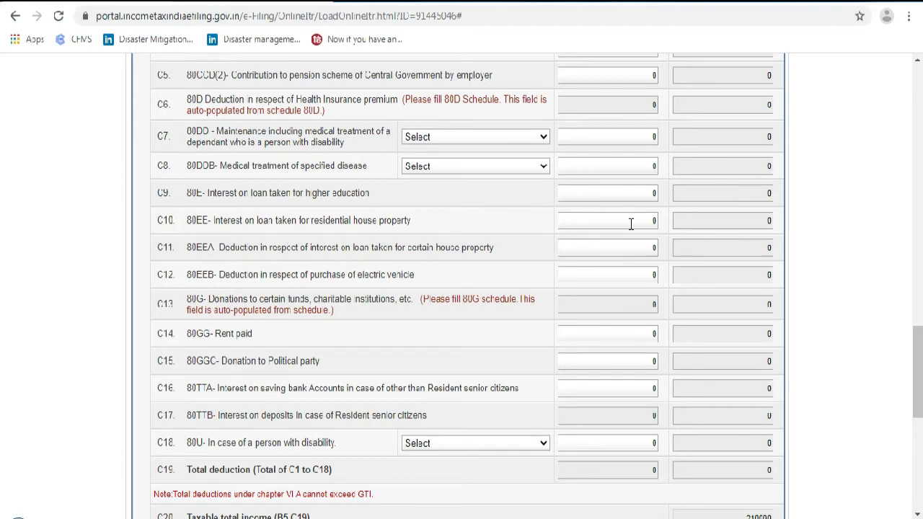
scroll(505, 267, "down", 2)
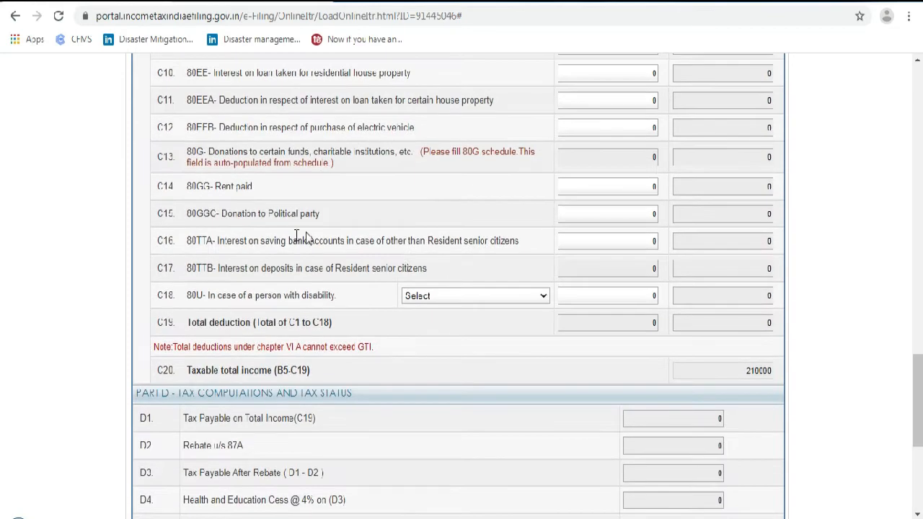
scroll(417, 268, "down", 1)
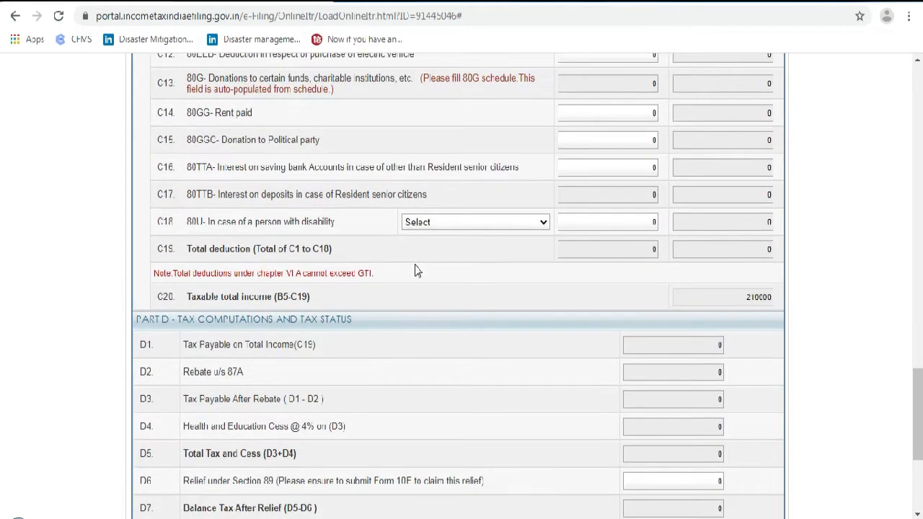
scroll(637, 276, "up", 3)
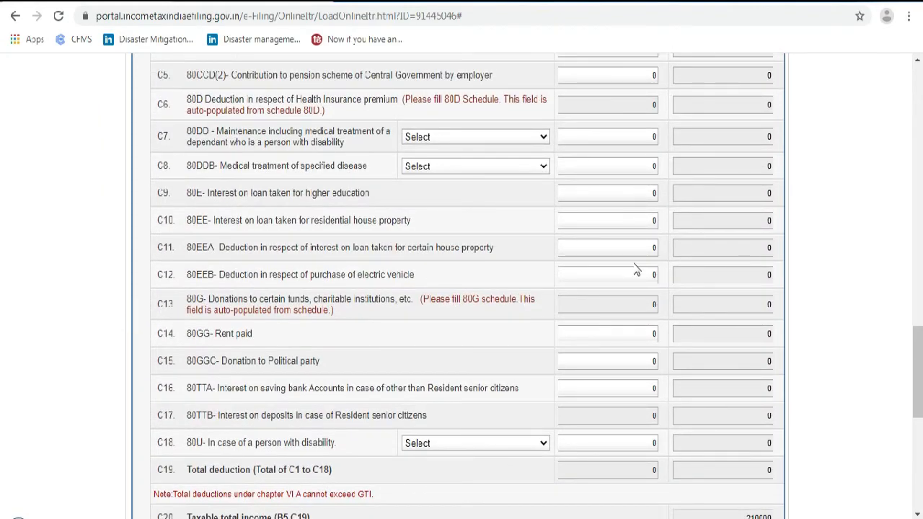
scroll(639, 270, "down", 3)
scroll(644, 305, "down", 4)
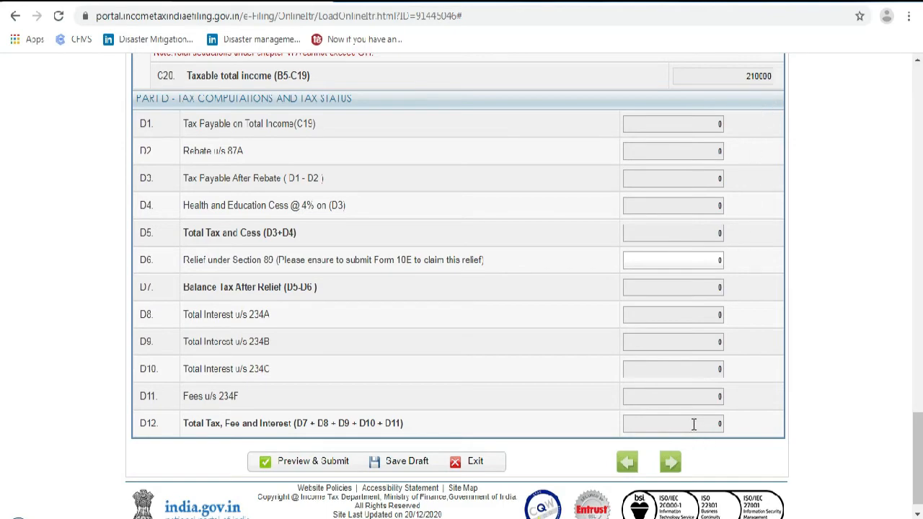
scroll(694, 424, "up", 15)
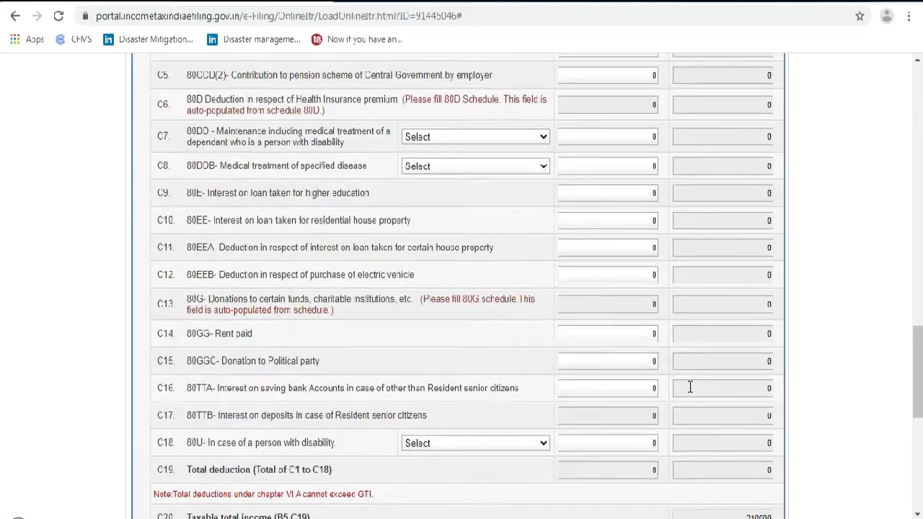
scroll(690, 386, "up", 10)
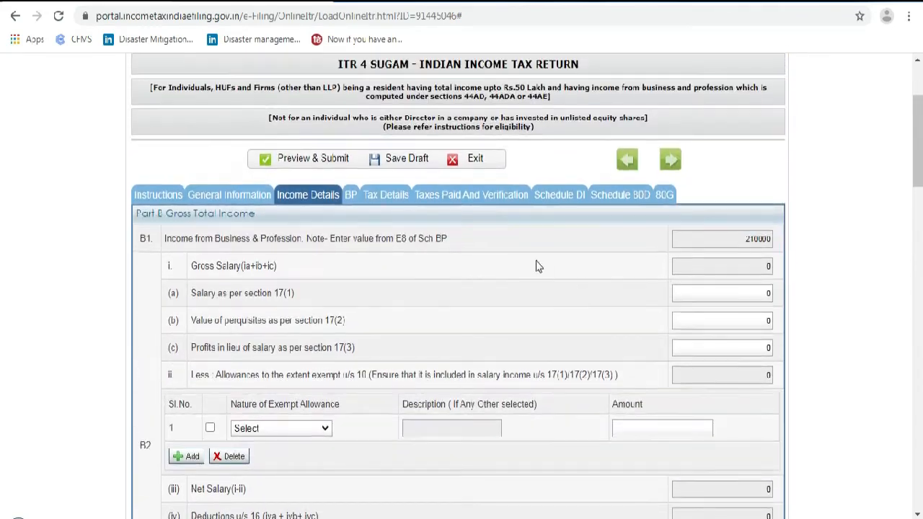
Open the Tax Details schedule for tax deducted at source
left_click(408, 200)
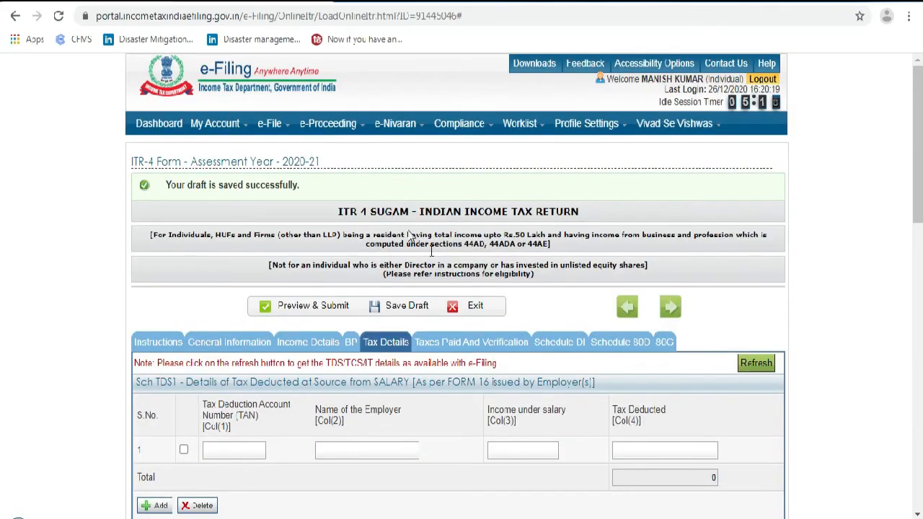
scroll(455, 287, "down", 1)
scroll(454, 287, "down", 3)
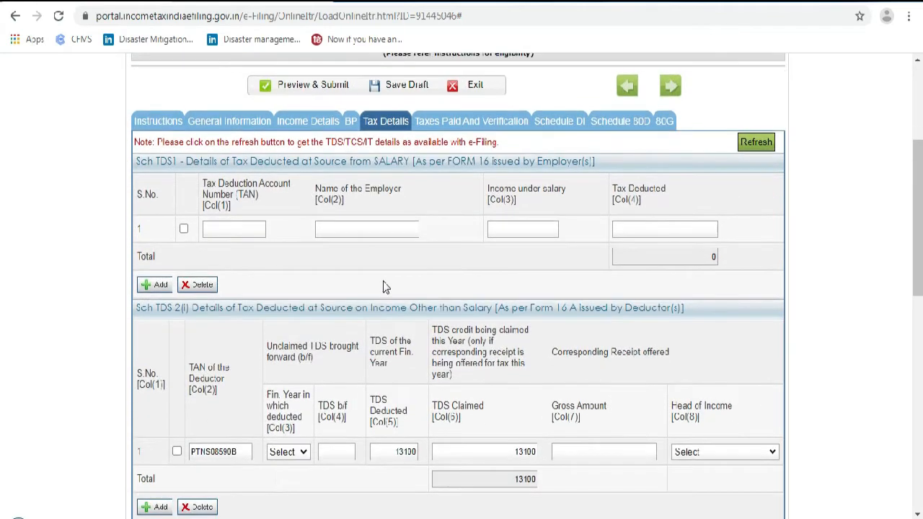
scroll(350, 259, "down", 1)
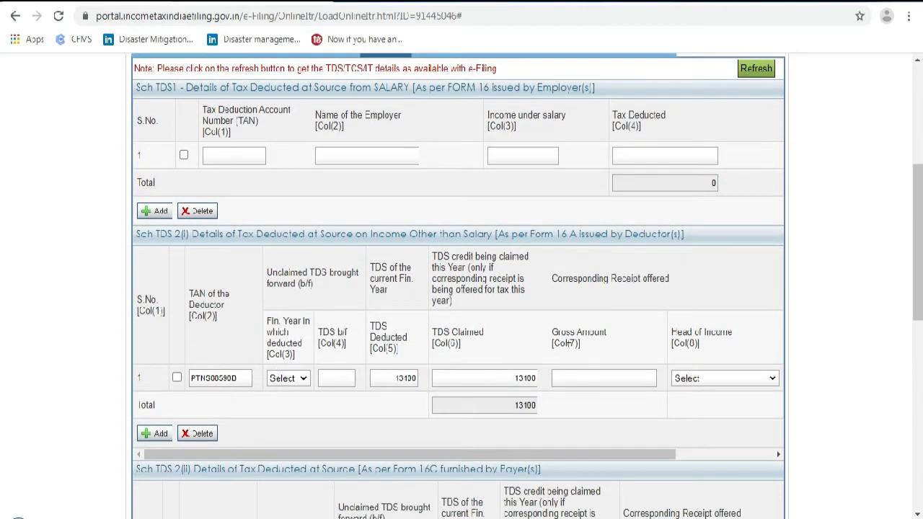
scroll(356, 257, "up", 1)
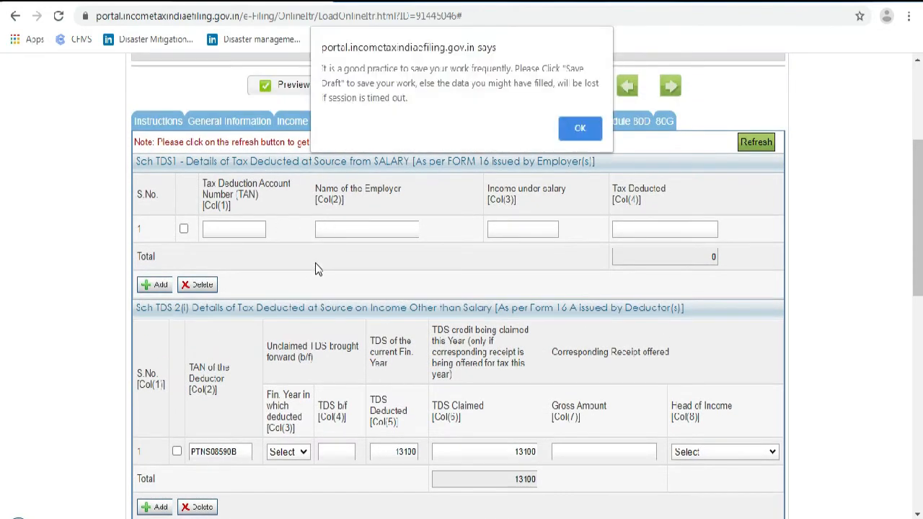
Dismiss the save reminder and save the return as a draft
left_click(581, 132)
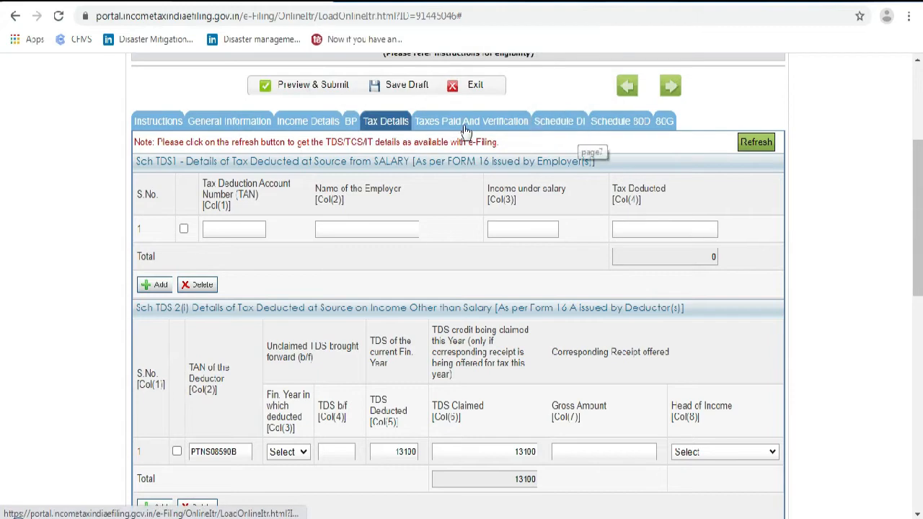
left_click(402, 85)
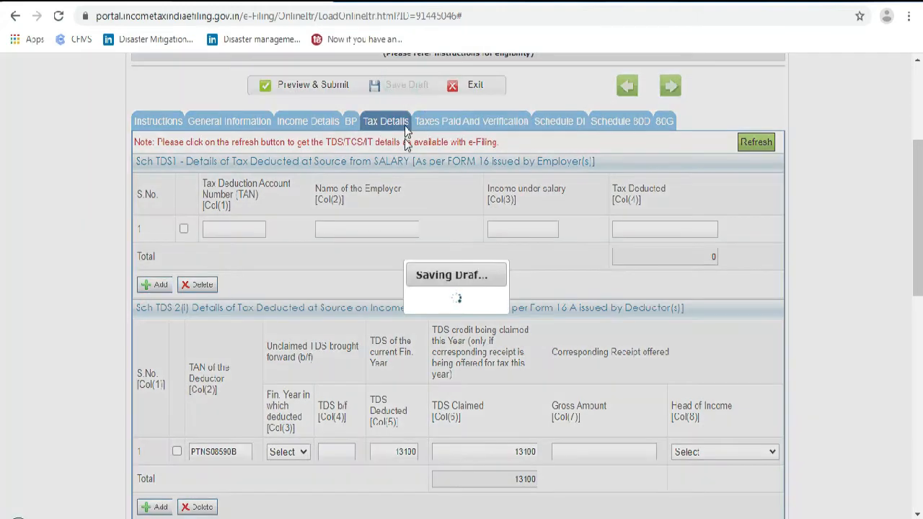
scroll(400, 209, "down", 2)
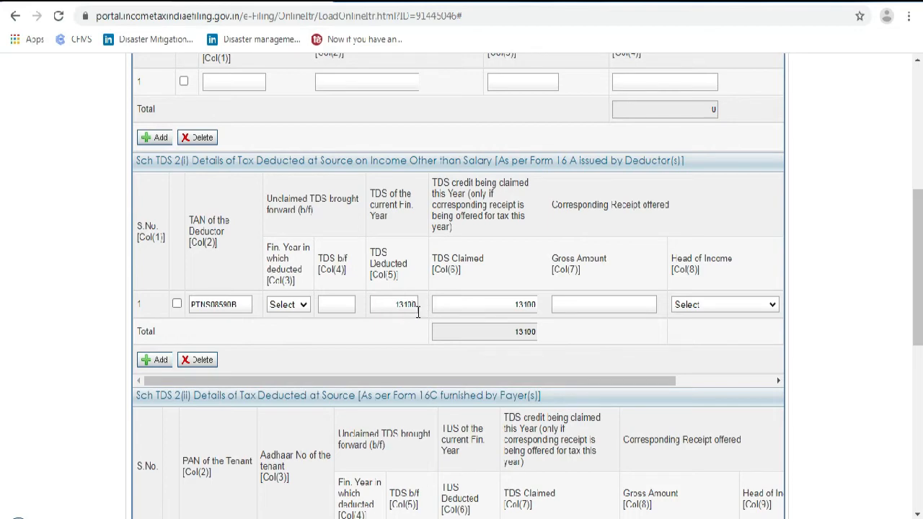
scroll(419, 313, "up", 6)
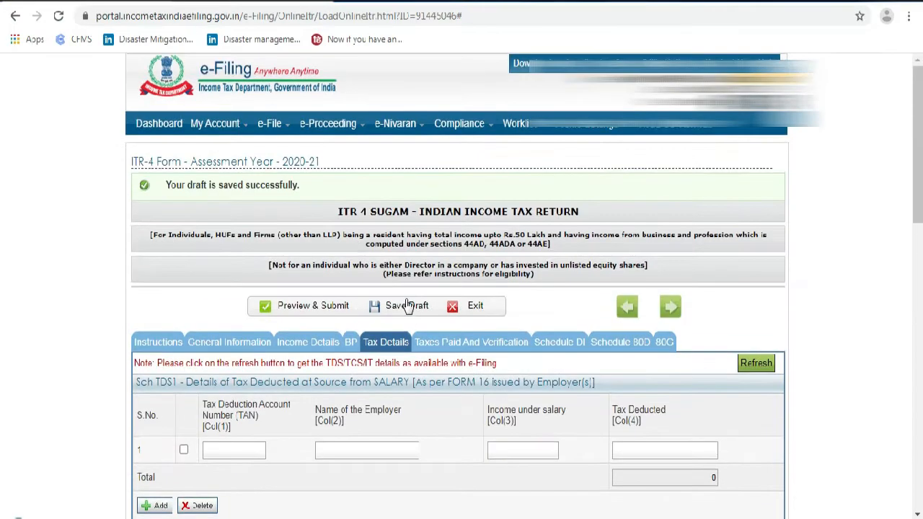
Record the non-salary TDS entry with gross amount 210000 under Income from business and Profession, then advance
mouse_move(233, 123)
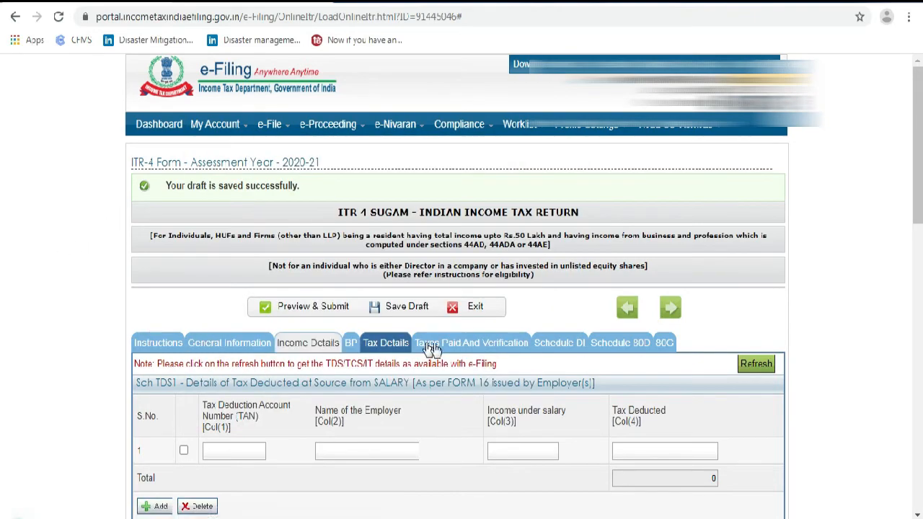
scroll(445, 350, "down", 2)
scroll(445, 349, "down", 2)
scroll(408, 382, "down", 1)
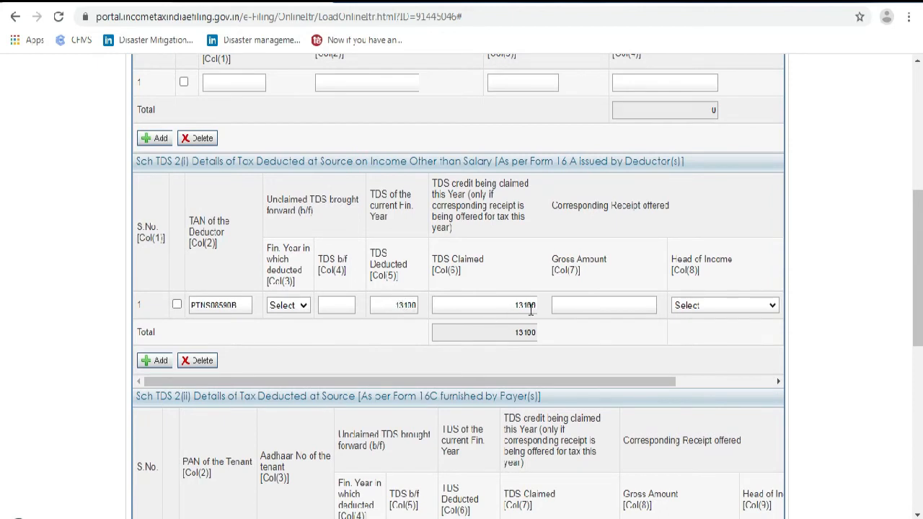
left_click(597, 305)
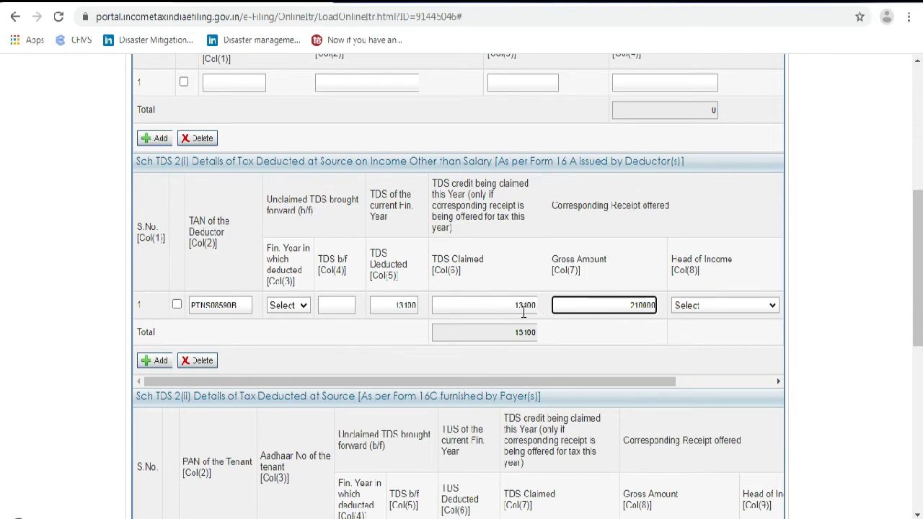
left_click(711, 306)
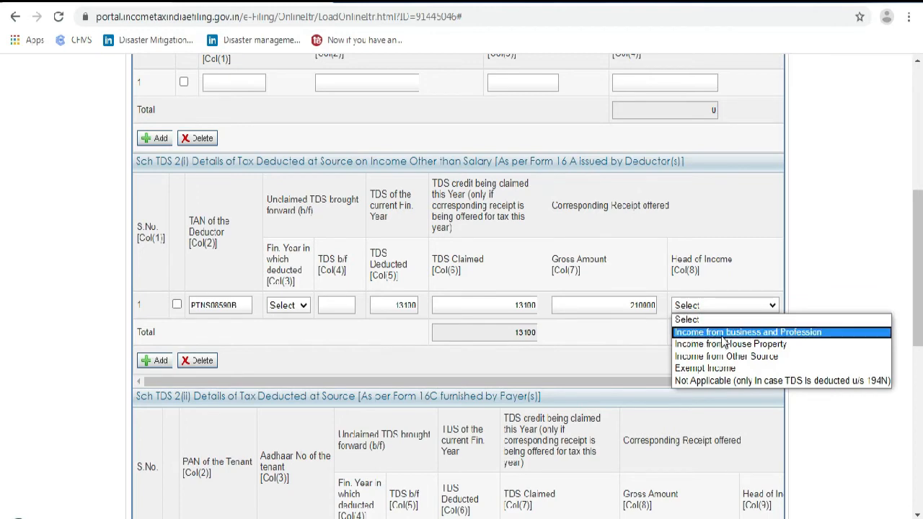
left_click(724, 332)
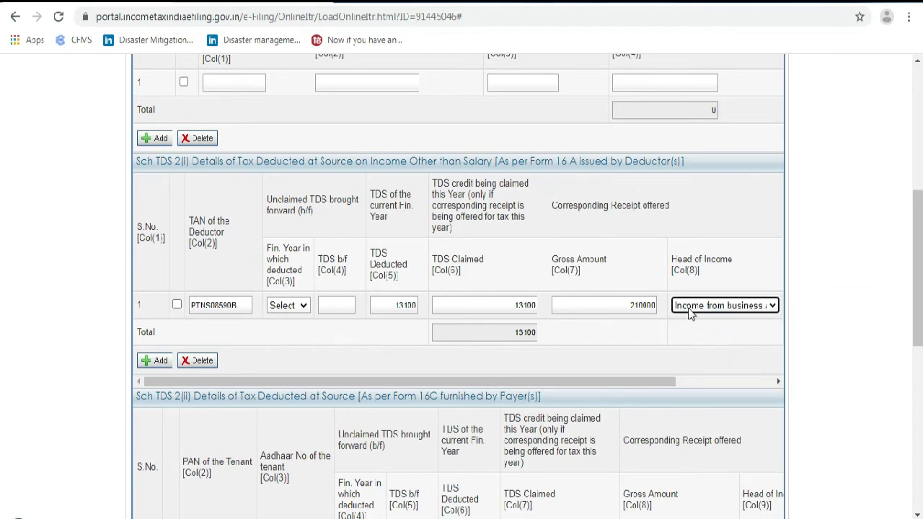
scroll(690, 331, "down", 3)
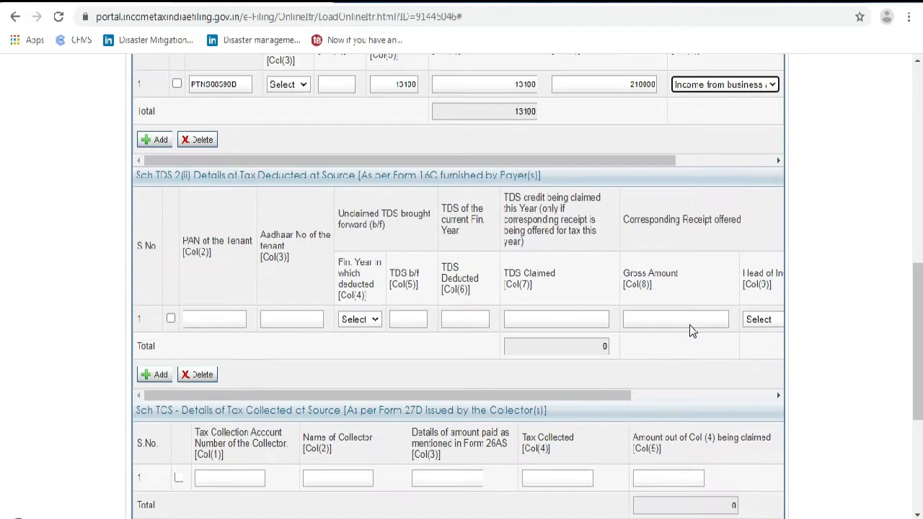
scroll(525, 313, "down", 3)
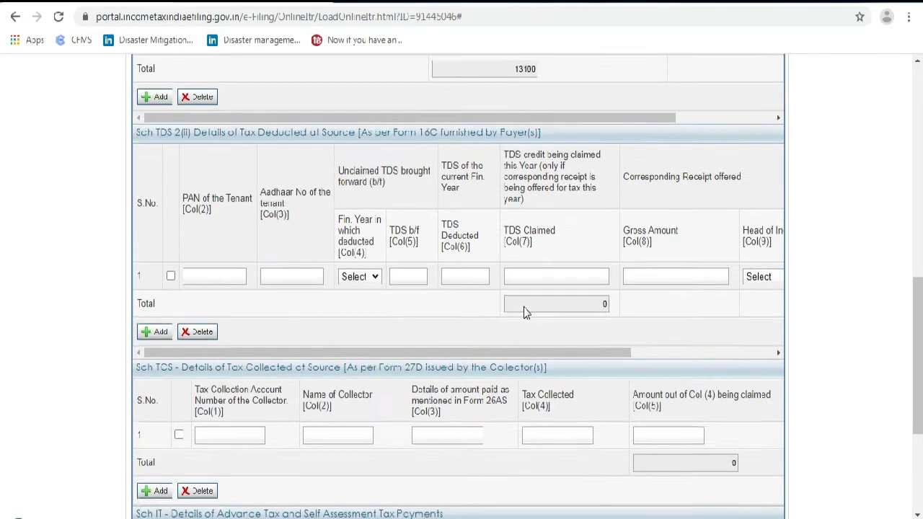
scroll(593, 304, "down", 1)
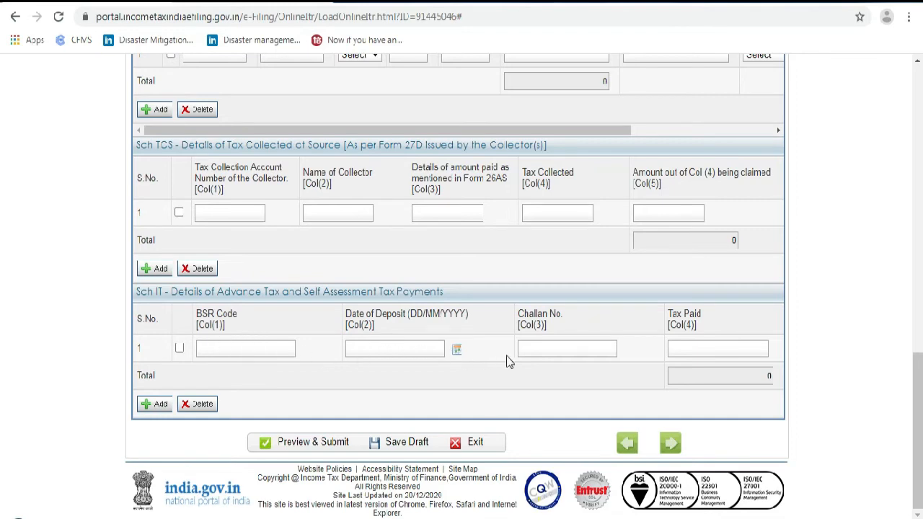
scroll(668, 386, "up", 4)
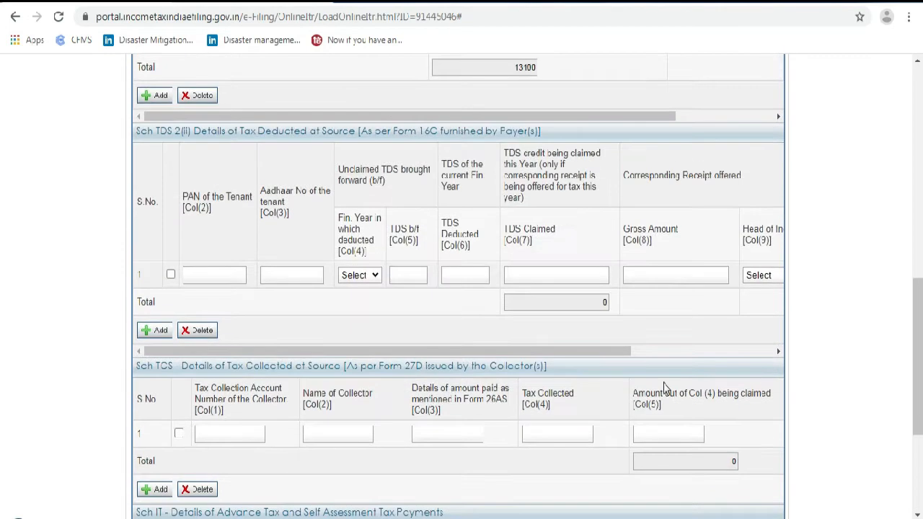
scroll(372, 303, "up", 1)
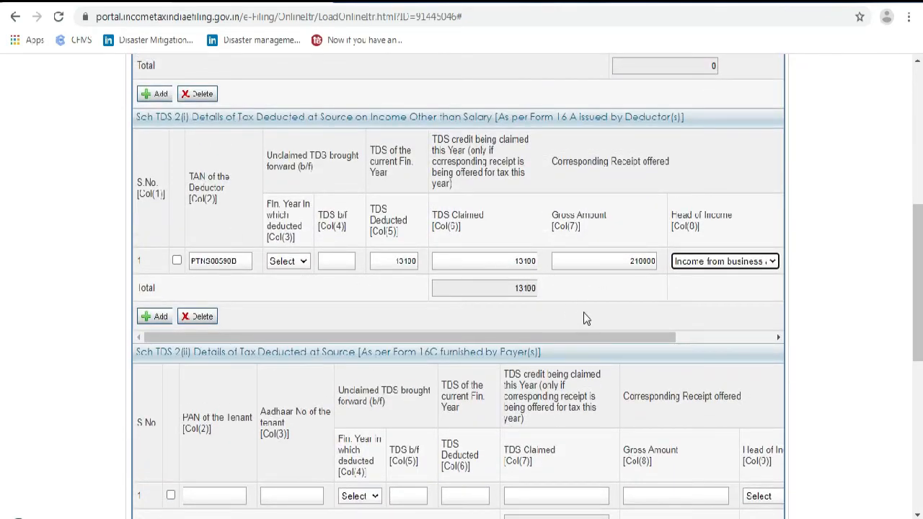
scroll(584, 314, "down", 6)
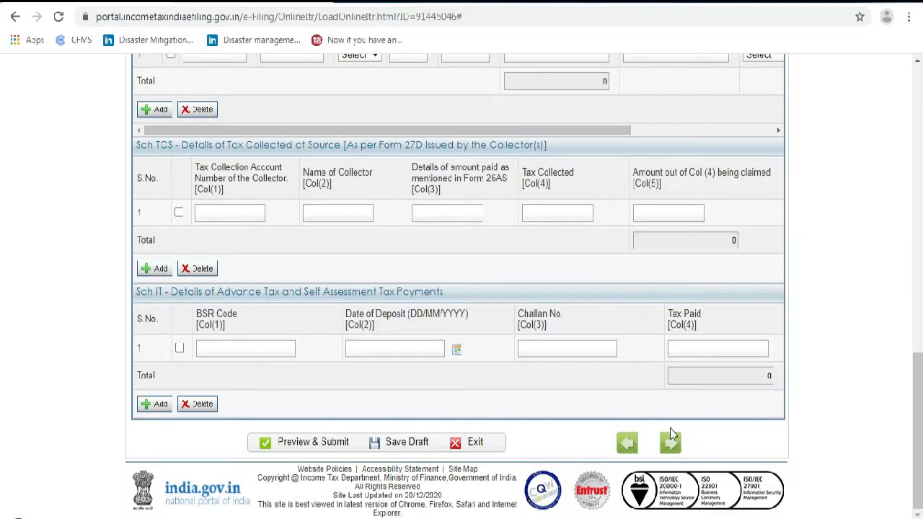
left_click(670, 445)
Revisit the Income Details page of the return
scroll(581, 353, "up", 3)
scroll(588, 340, "up", 8)
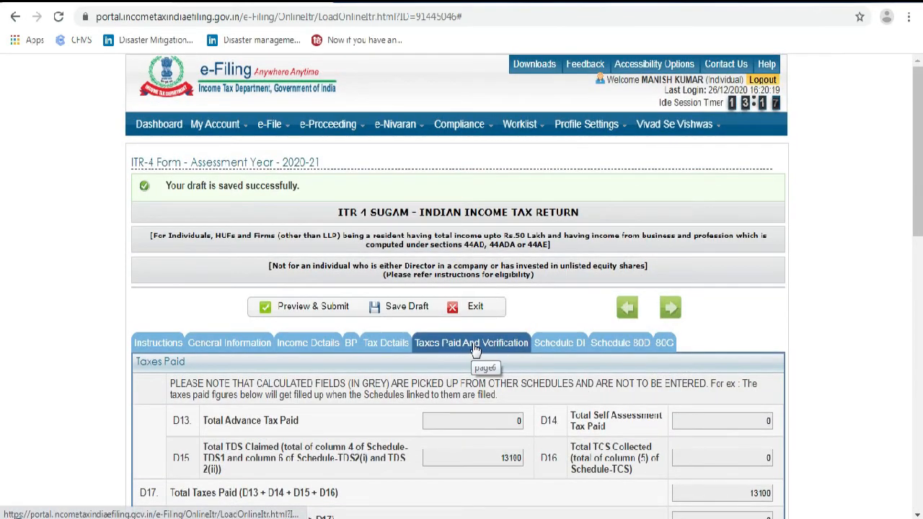
scroll(479, 351, "down", 1)
scroll(481, 351, "down", 1)
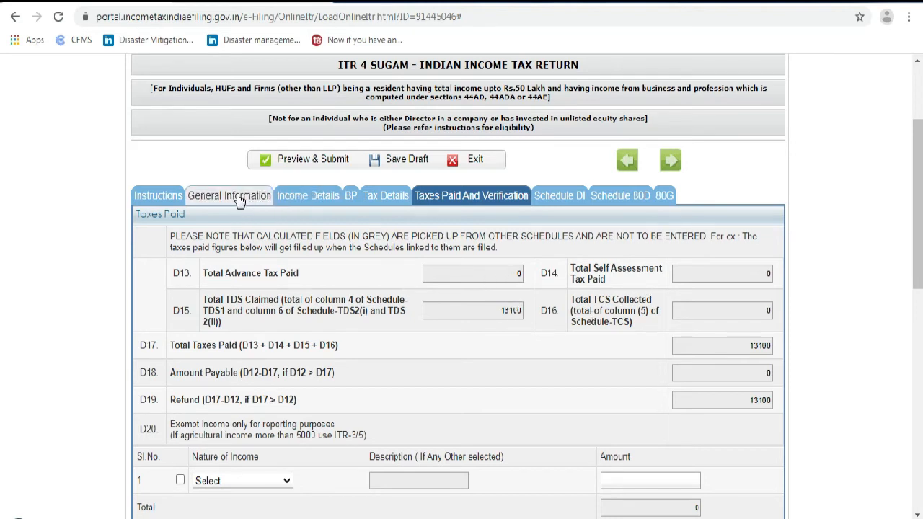
left_click(315, 200)
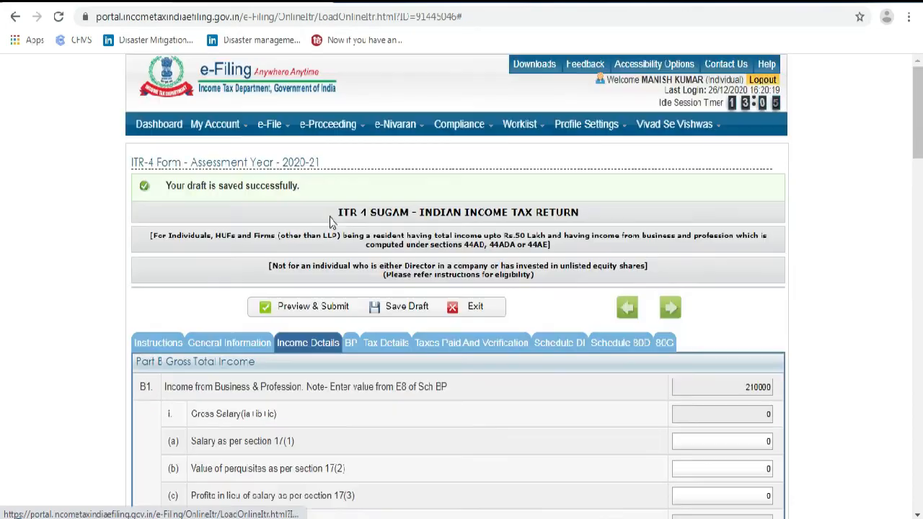
scroll(490, 331, "down", 5)
scroll(490, 331, "down", 15)
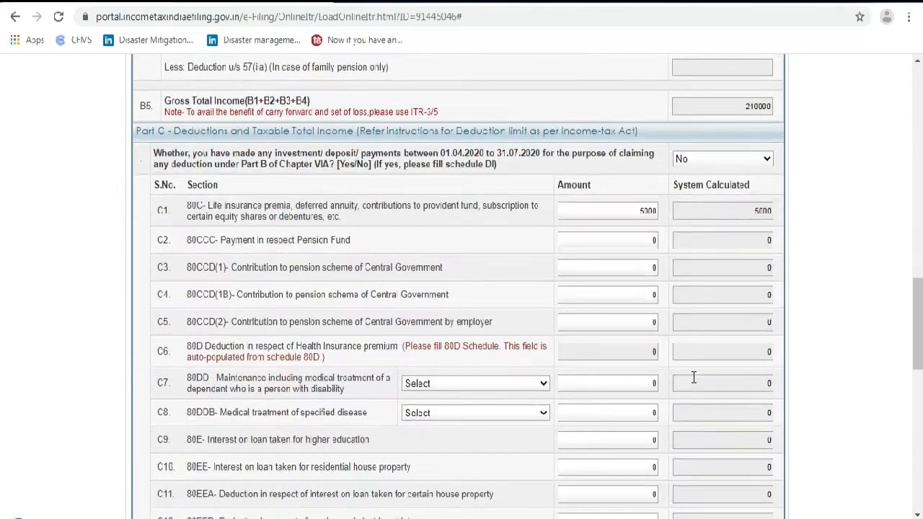
scroll(766, 433, "down", 5)
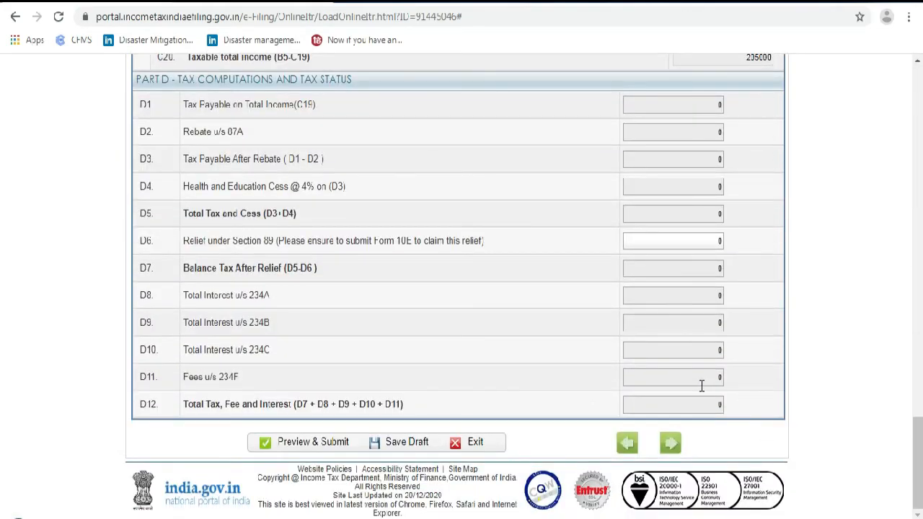
scroll(563, 376, "up", 20)
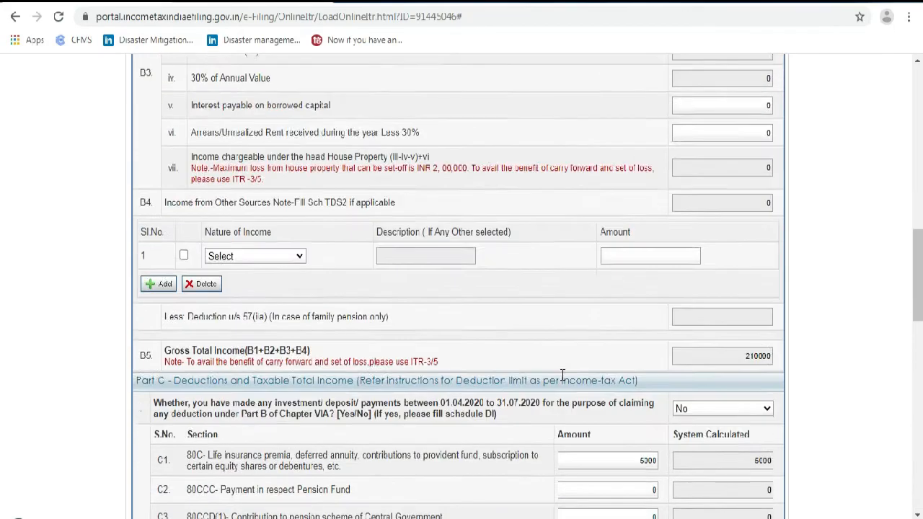
scroll(505, 346, "up", 5)
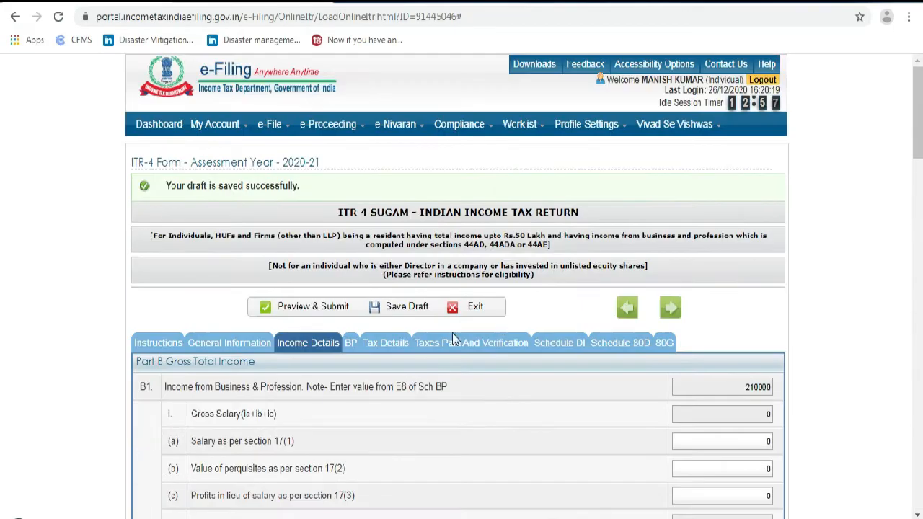
Open Taxes Paid and Verification, showing the 13100 refund, and reach D21 Bank Account Details
left_click(457, 347)
scroll(476, 361, "down", 2)
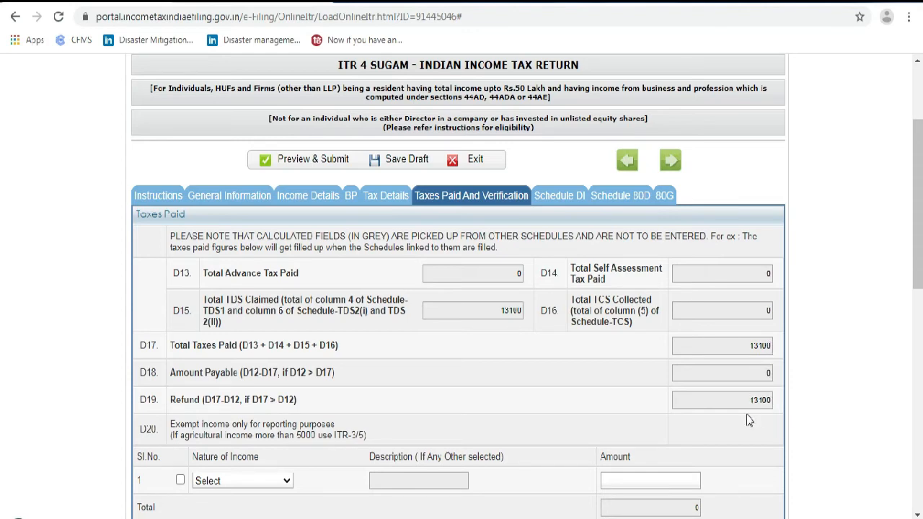
scroll(750, 418, "down", 1)
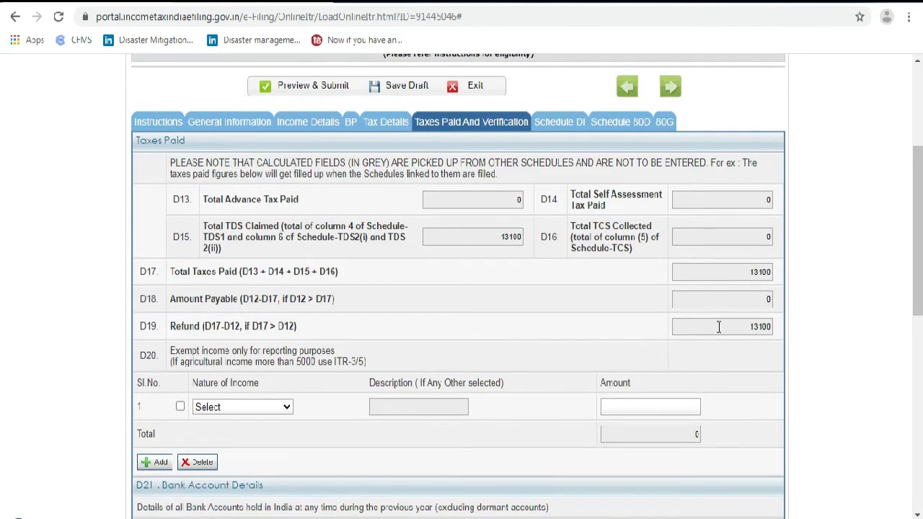
scroll(736, 346, "down", 1)
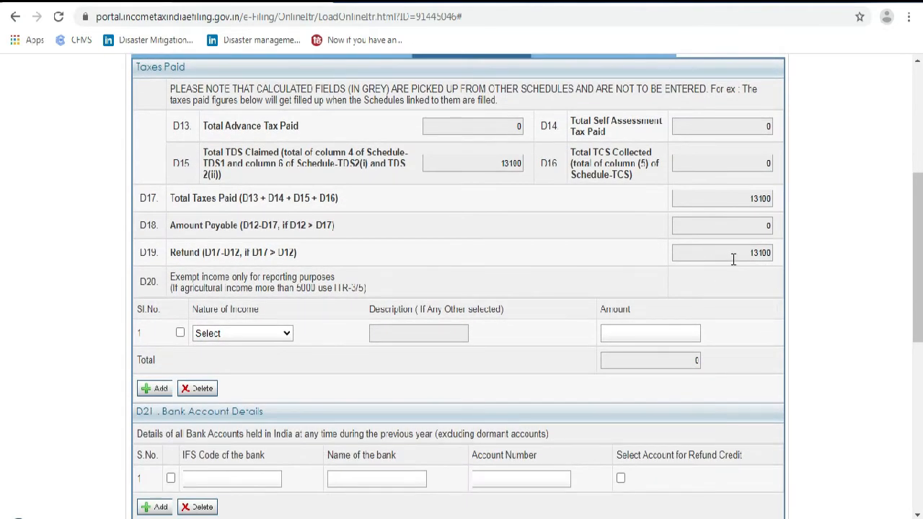
scroll(729, 260, "down", 2)
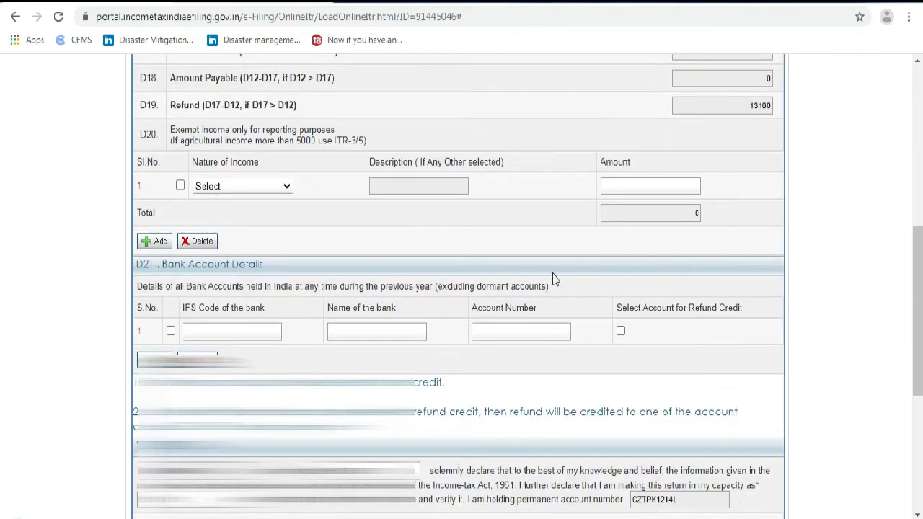
scroll(247, 324, "down", 1)
Add bank row with IFS code SBIN0006379 (State Bank of India) and the account number, ticked for refund credit
left_click(219, 262)
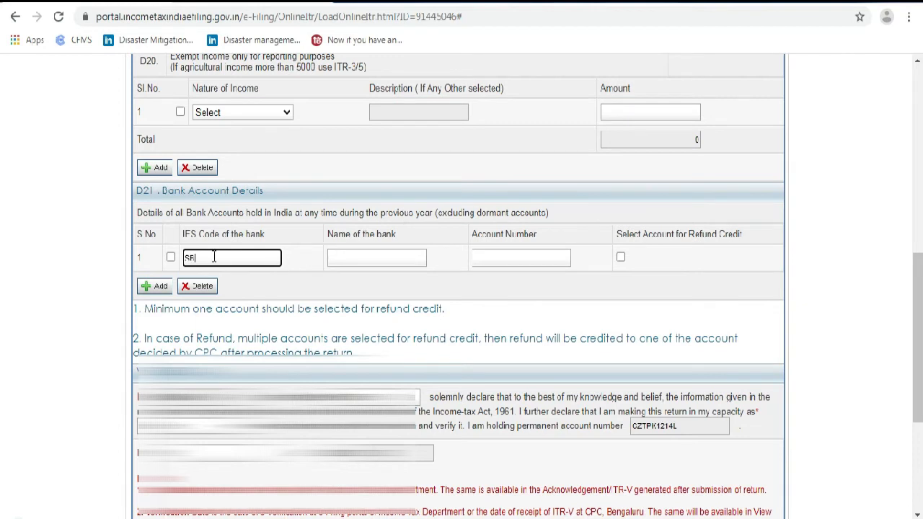
type("N0006379")
key("Tab")
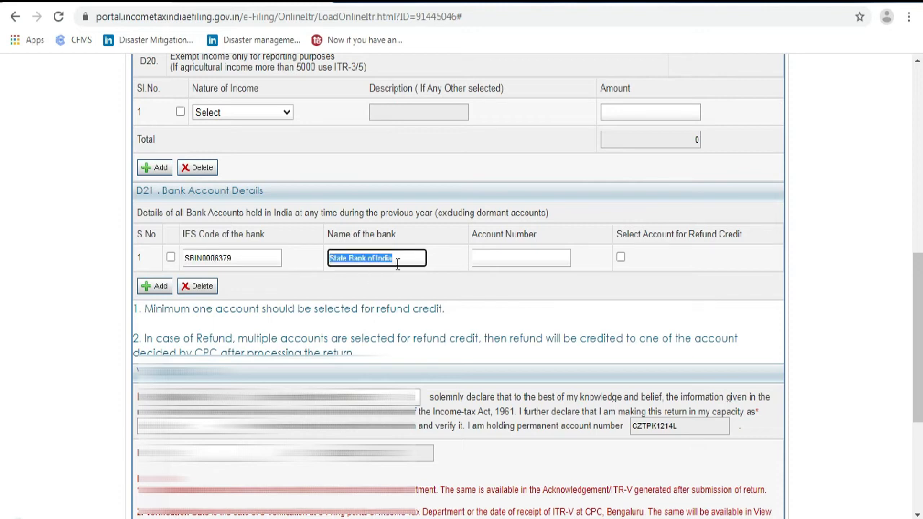
left_click(491, 266)
left_click(494, 264)
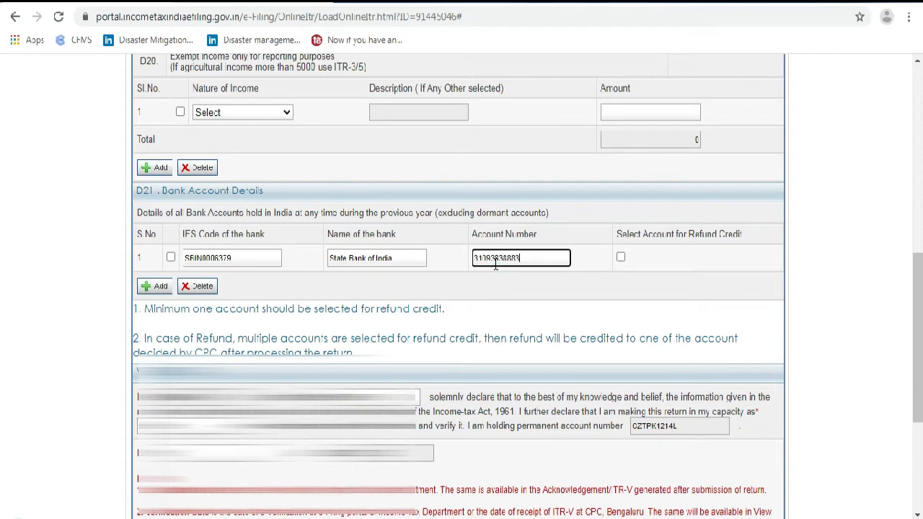
left_click(621, 259)
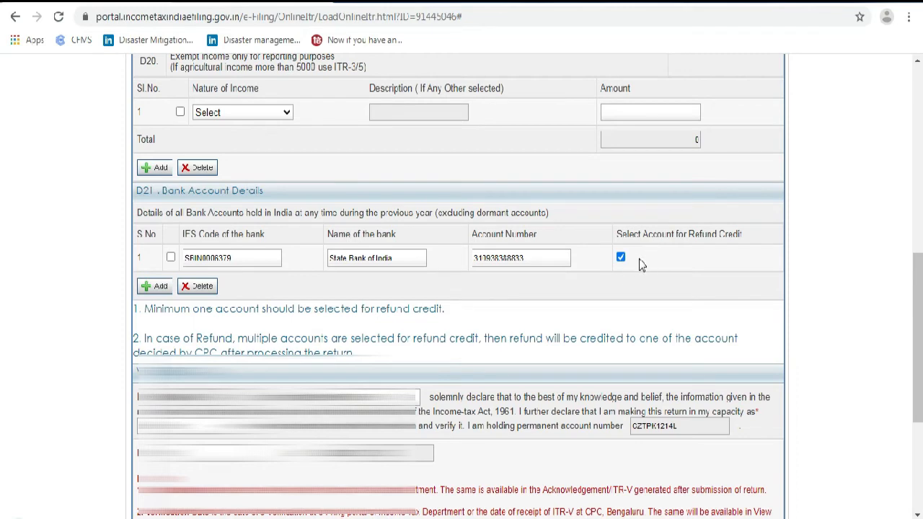
scroll(497, 265, "down", 1)
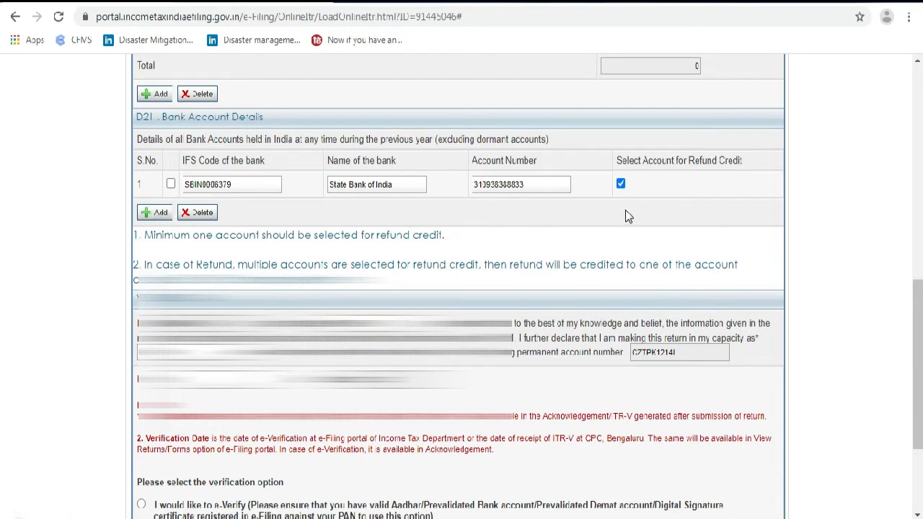
Review the declarant's and parent's names in the verification declaration
scroll(569, 245, "down", 1)
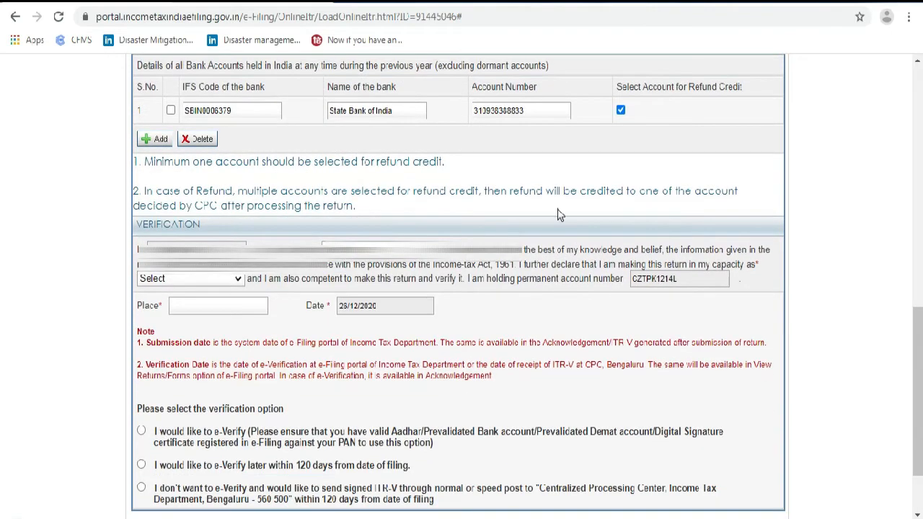
scroll(510, 204, "down", 1)
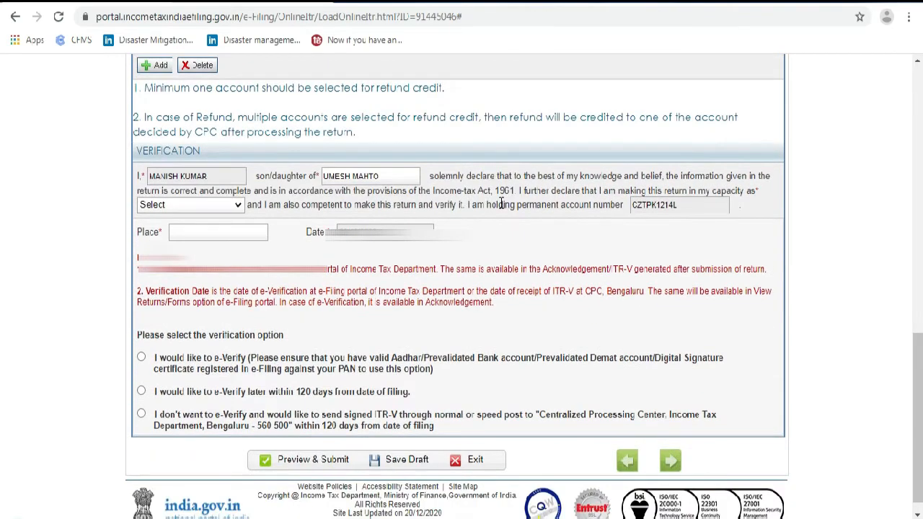
scroll(502, 204, "up", 1)
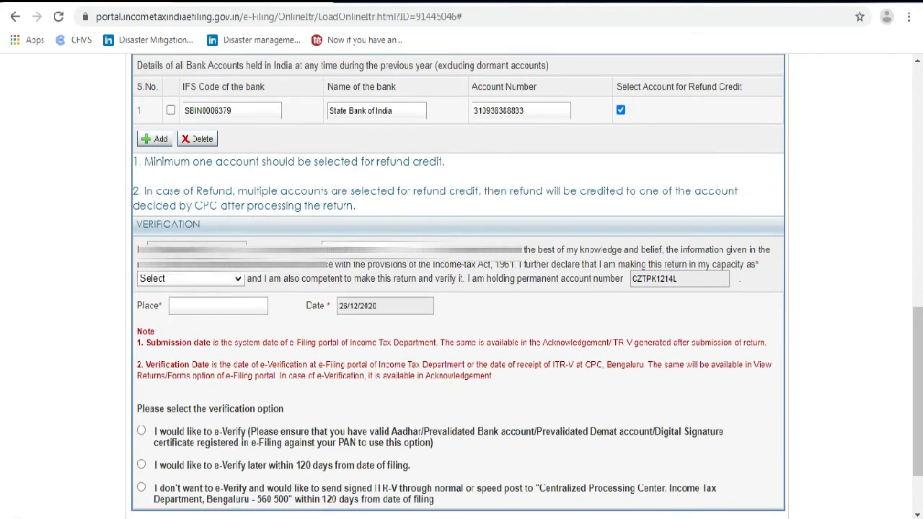
left_click(214, 248)
left_click(389, 251)
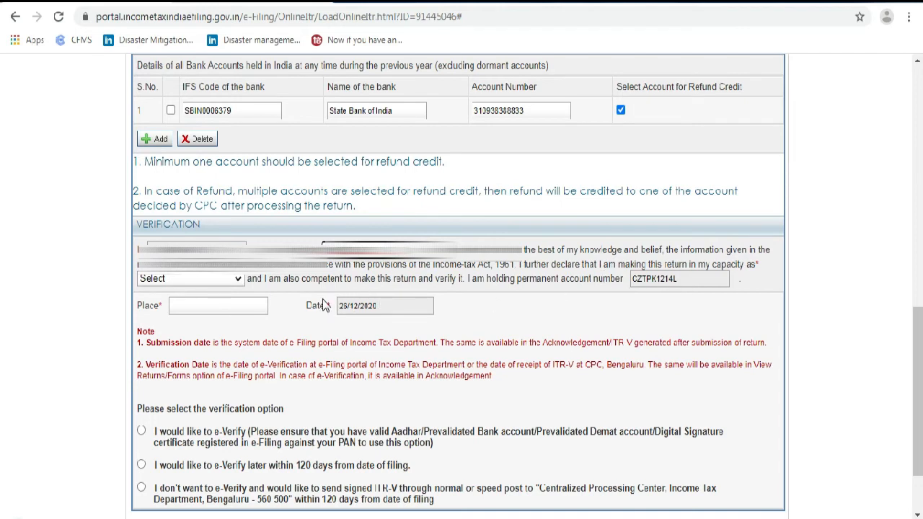
Set verification capacity to Self and place of verification to PATNA
left_click(198, 282)
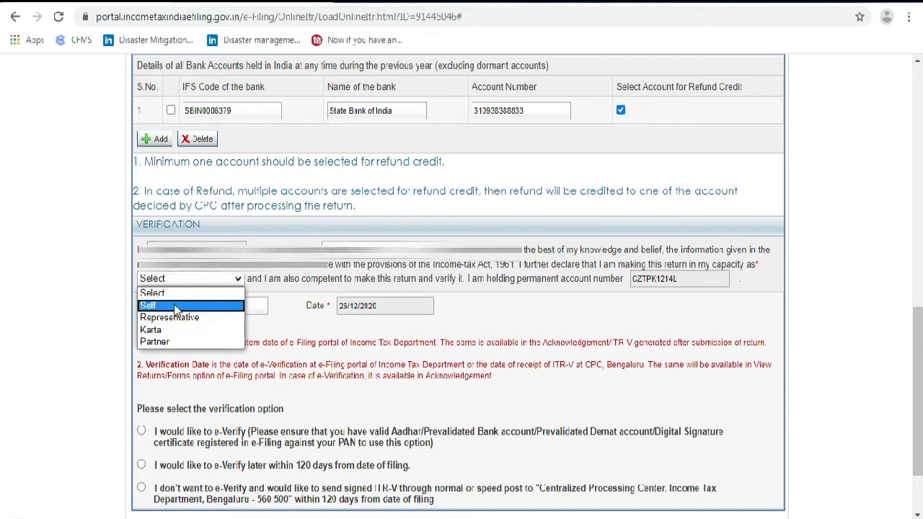
left_click(174, 305)
left_click(205, 306)
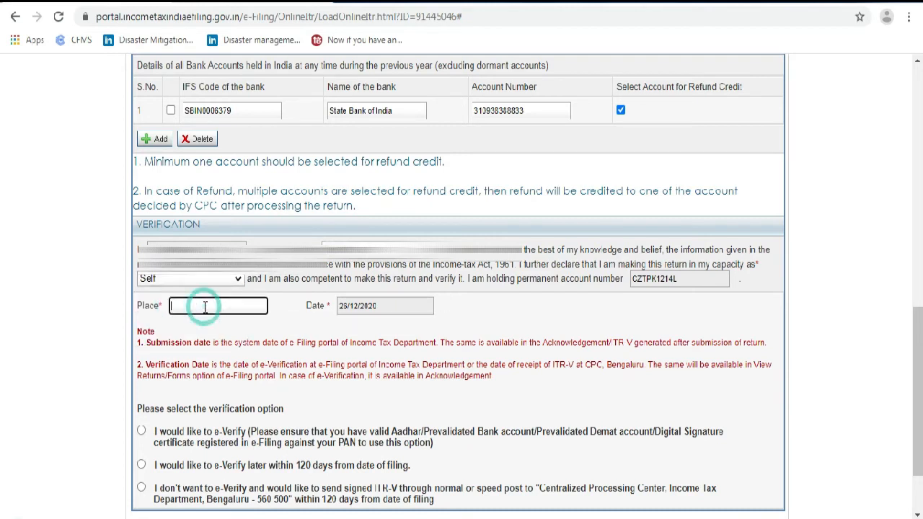
type("R")
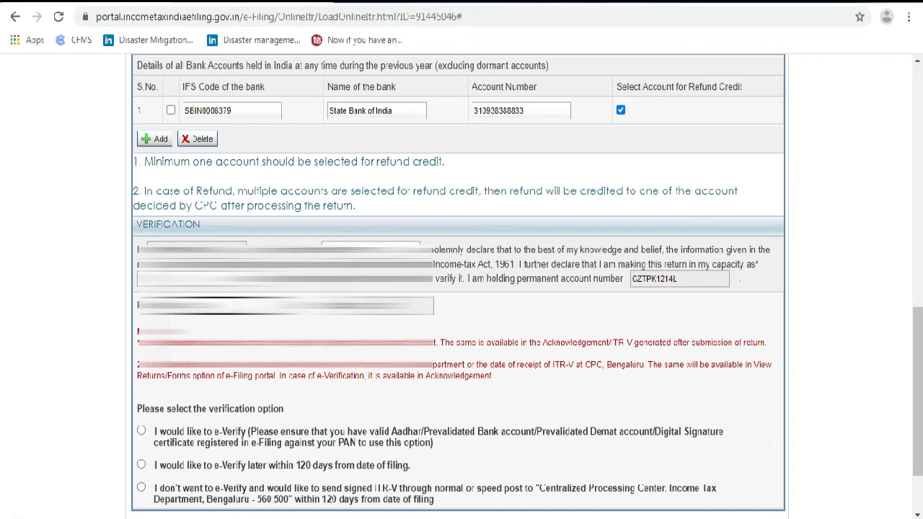
scroll(461, 318, "down", 1)
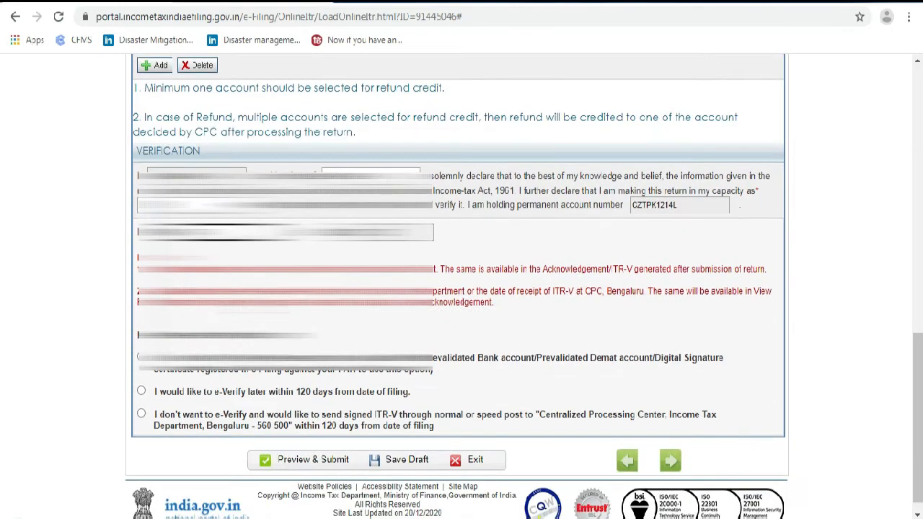
scroll(461, 288, "up", 2)
scroll(462, 289, "down", 2)
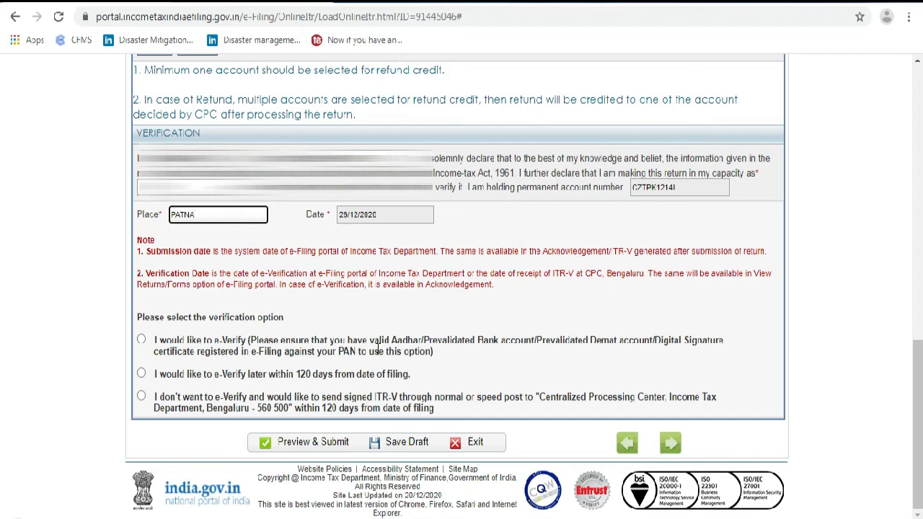
Choose e-verify later and save a draft, then switch to sending the signed ITR-V by post
left_click(142, 375)
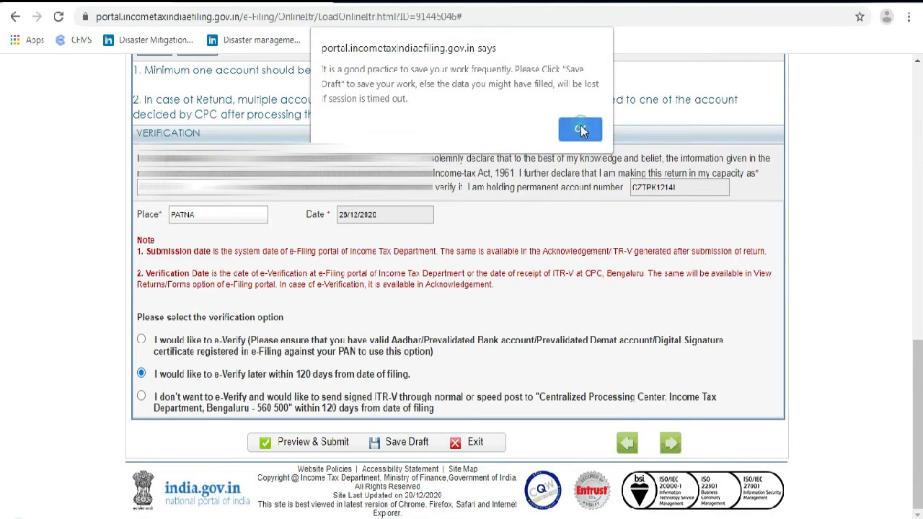
left_click(580, 129)
left_click(400, 444)
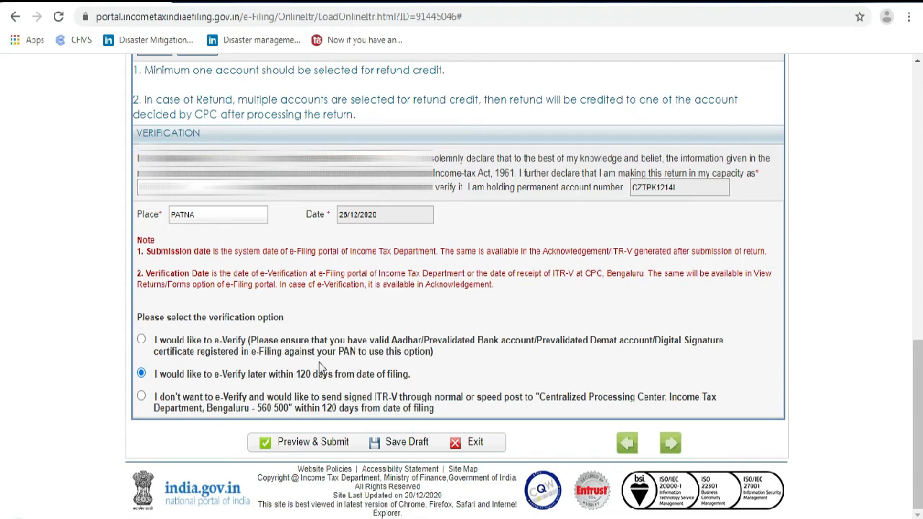
left_click(141, 397)
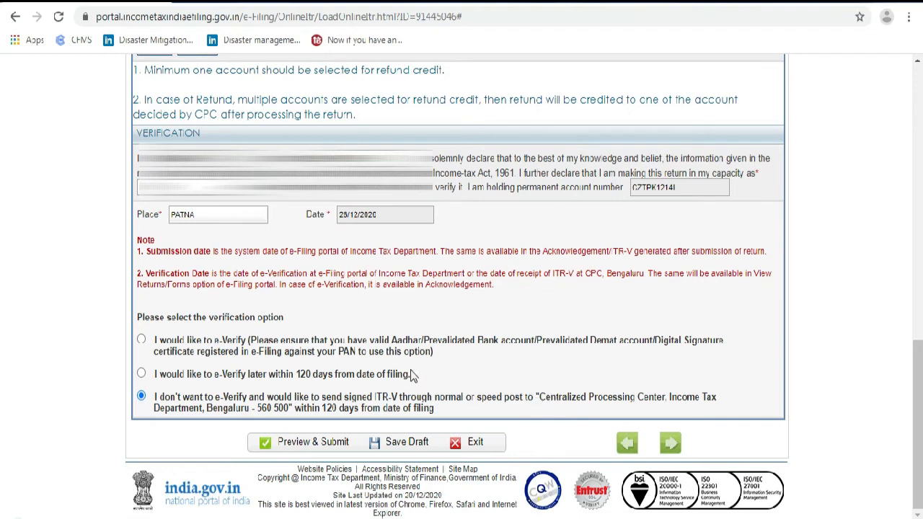
Choose to e-verify the return later, within 120 days of filing
left_click(141, 374)
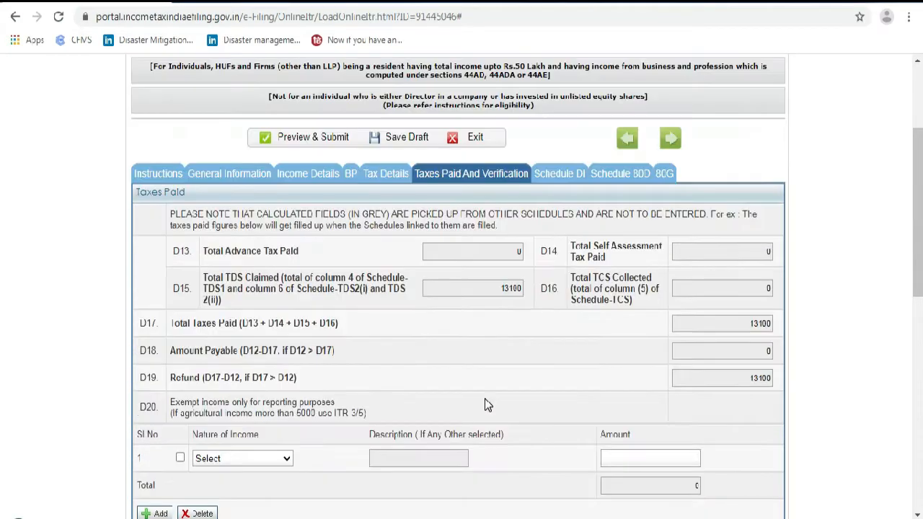
scroll(485, 398, "up", 3)
Check every Schedule DI investment deduction amount and leave each at 0
left_click(557, 345)
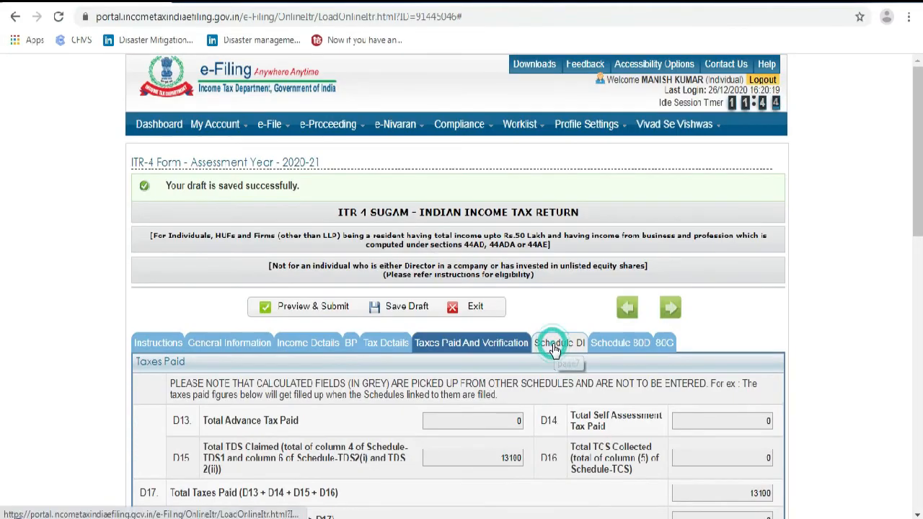
scroll(583, 398, "down", 2)
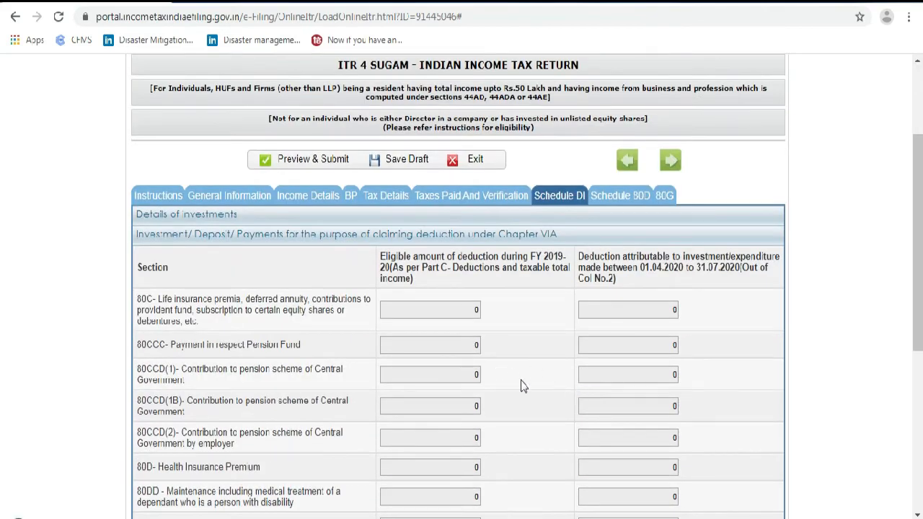
scroll(545, 337, "down", 2)
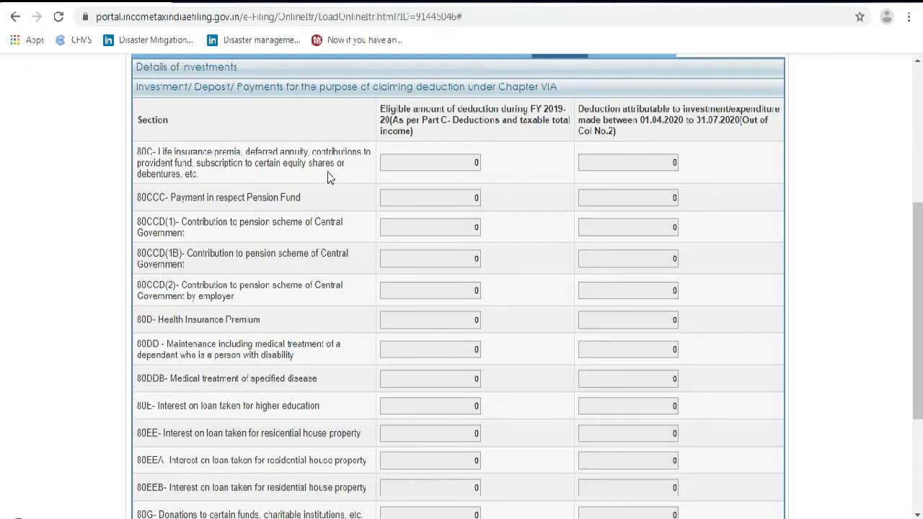
scroll(318, 241, "down", 3)
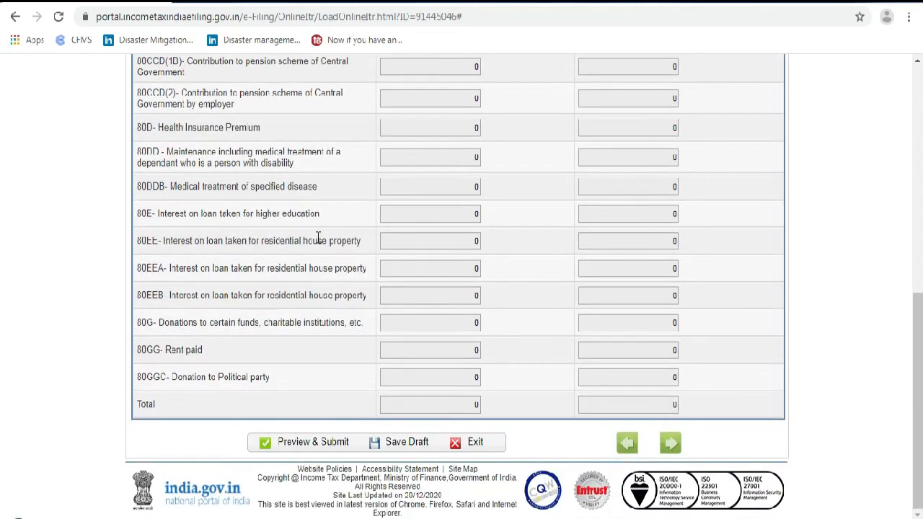
scroll(393, 312, "up", 5)
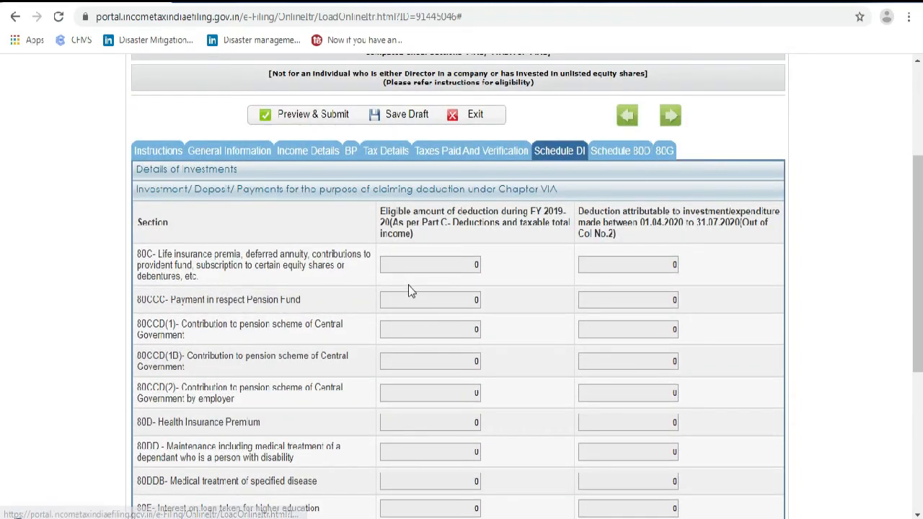
scroll(262, 372, "down", 1)
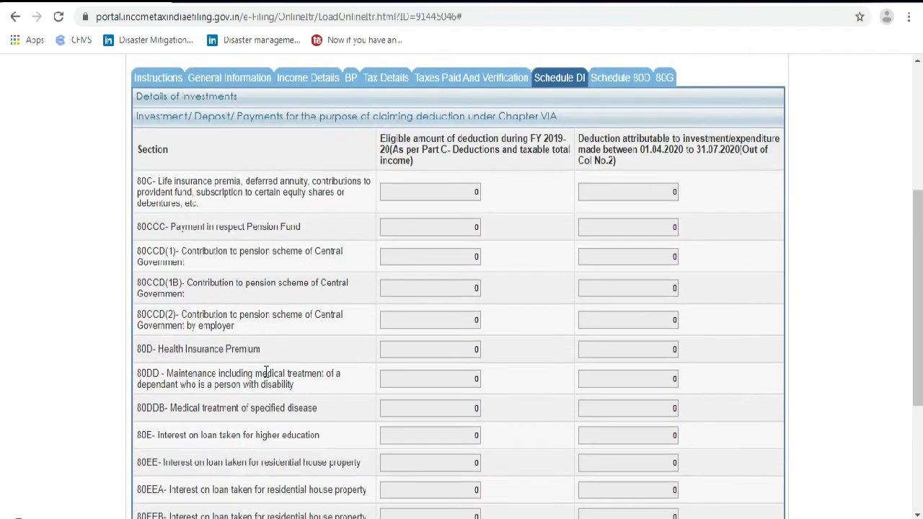
scroll(266, 371, "down", 1)
scroll(501, 373, "up", 3)
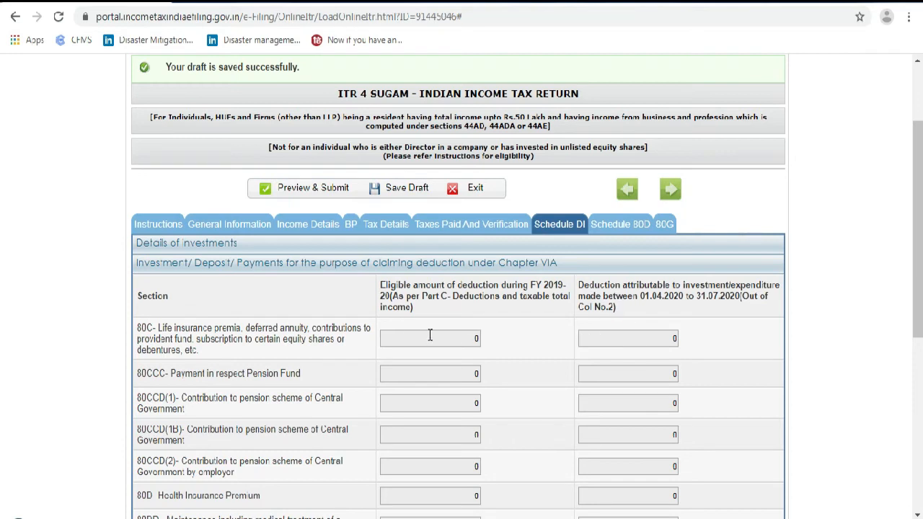
In Schedule 80D, answer No to the family senior-citizen question
left_click(614, 226)
scroll(600, 330, "down", 1)
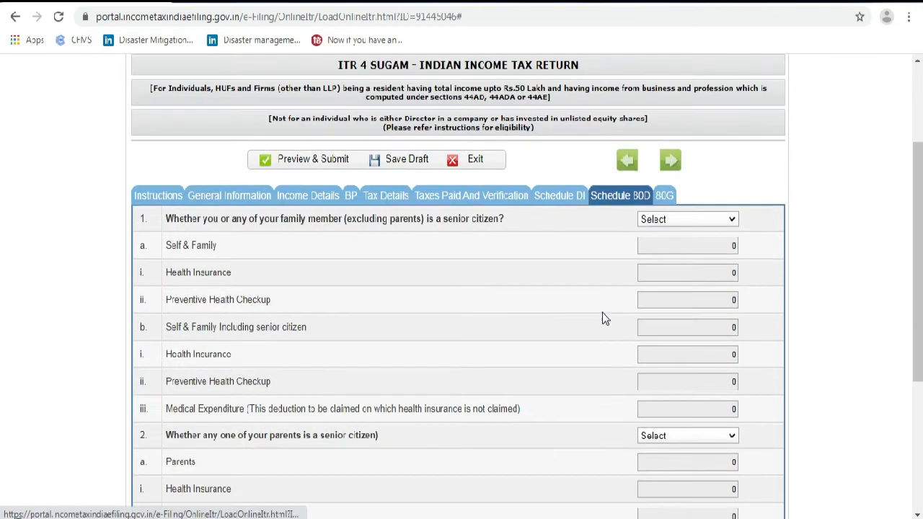
scroll(634, 225, "down", 1)
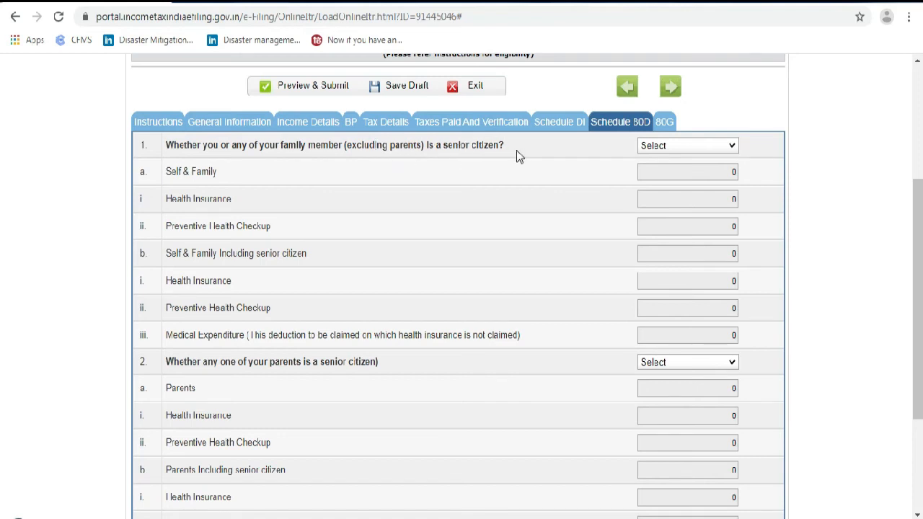
left_click(669, 148)
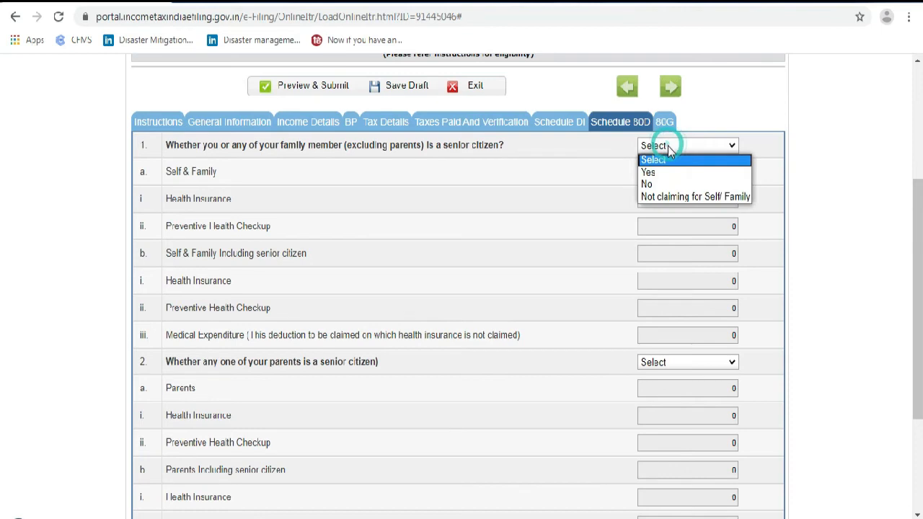
left_click(658, 172)
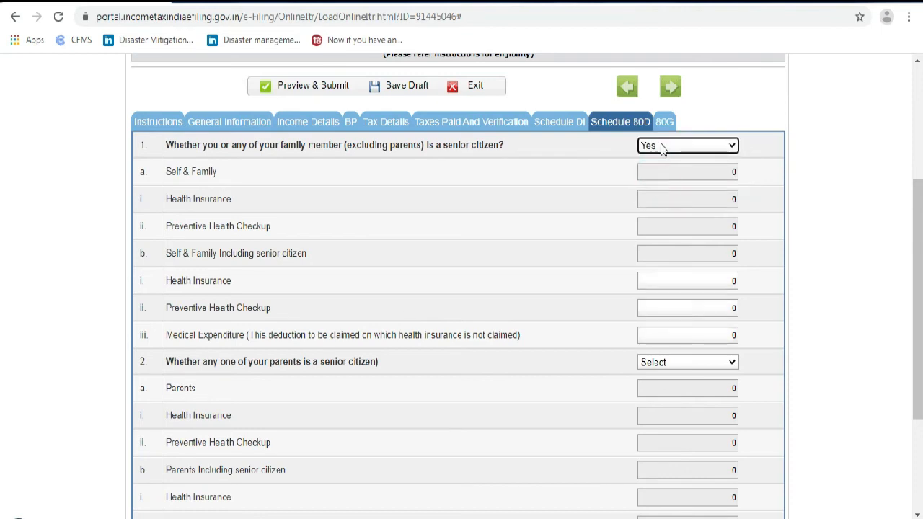
scroll(622, 237, "down", 1)
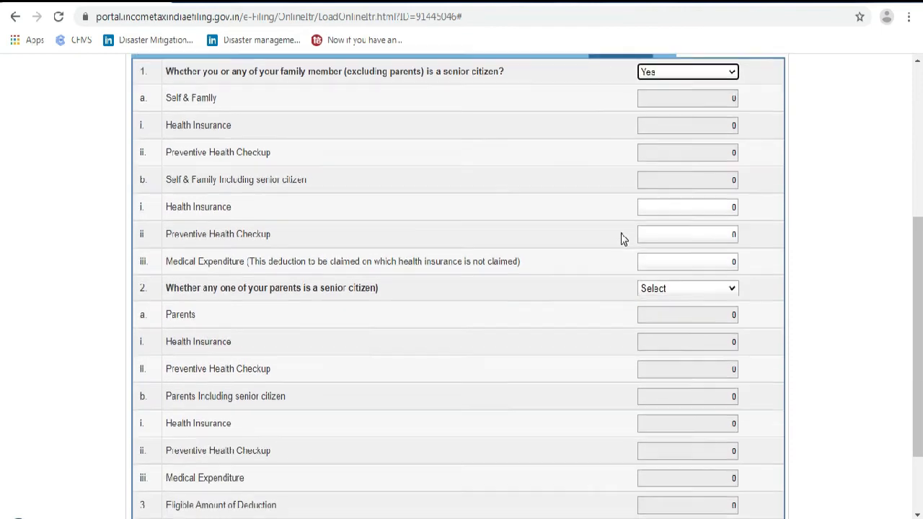
left_click(671, 72)
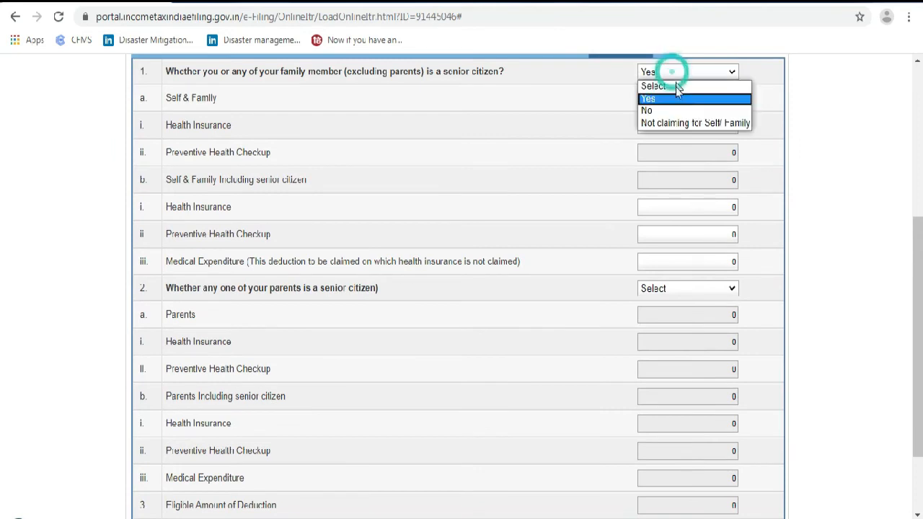
left_click(665, 110)
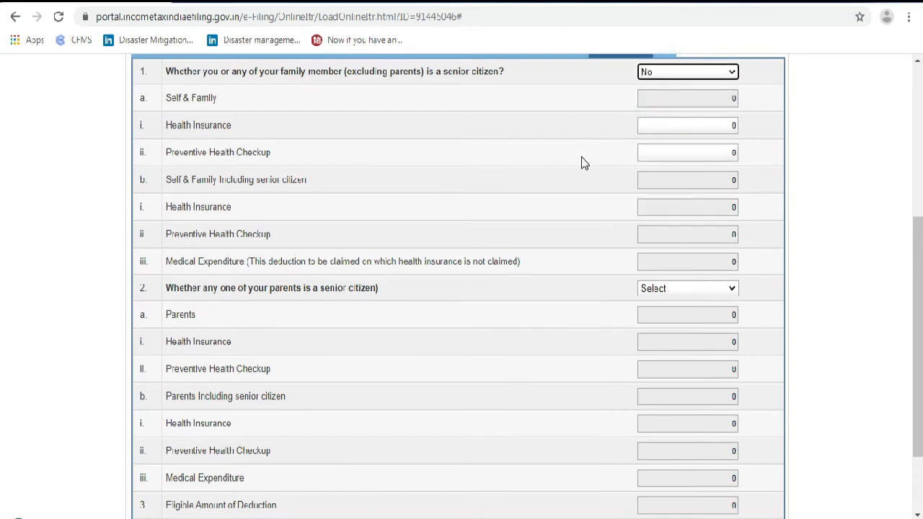
Keep health-insurance and checkup amounts at 0 and answer No for parents being senior citizens
left_click(690, 127)
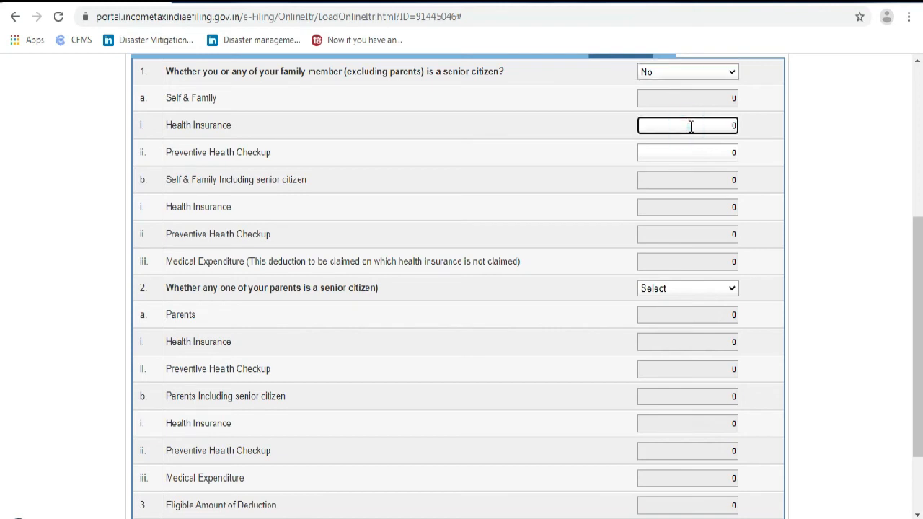
left_click(691, 153)
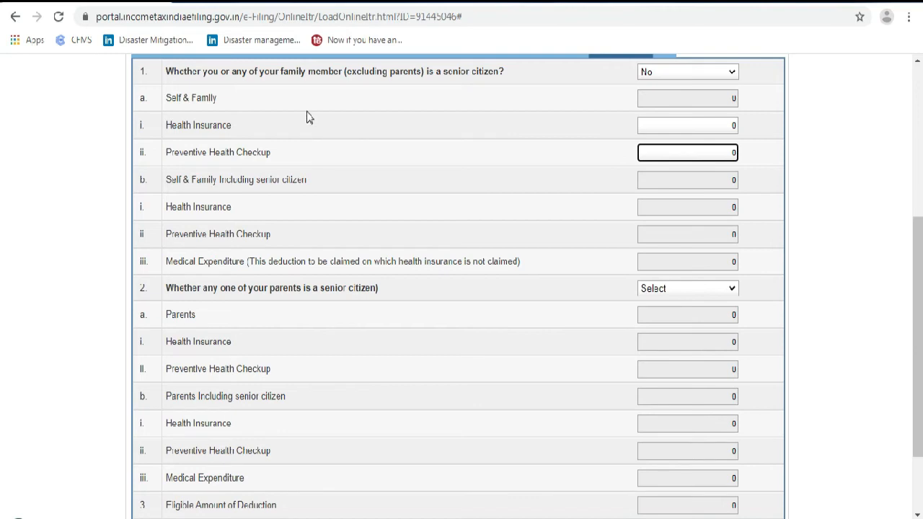
left_click(696, 120)
left_click(700, 152)
left_click(659, 294)
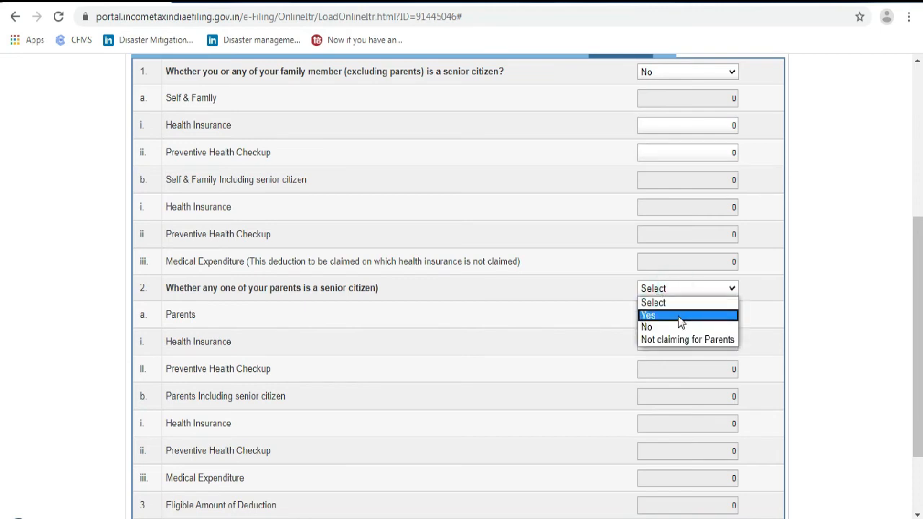
left_click(680, 317)
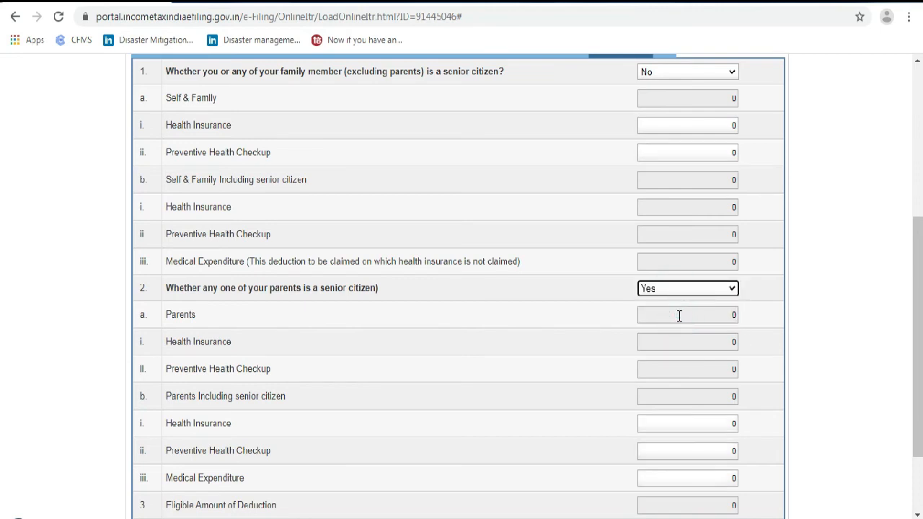
left_click(684, 294)
left_click(678, 325)
scroll(424, 368, "down", 3)
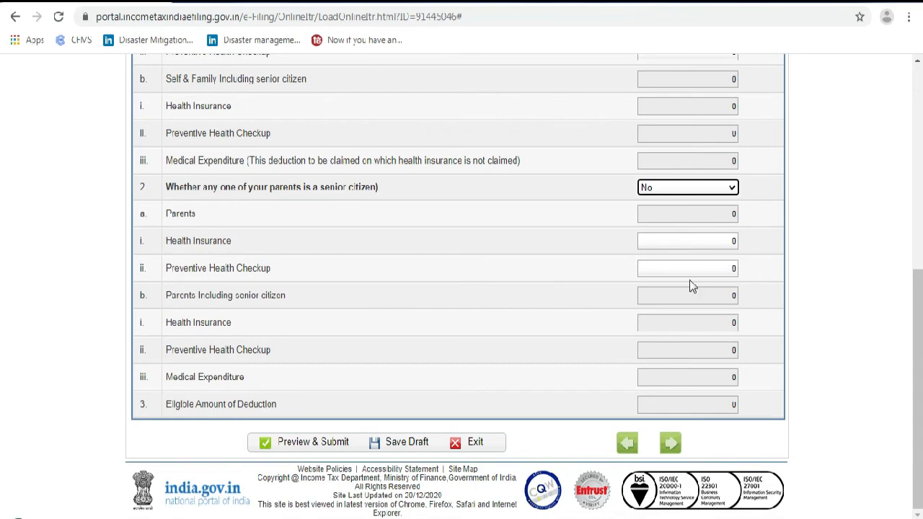
scroll(670, 348, "up", 3)
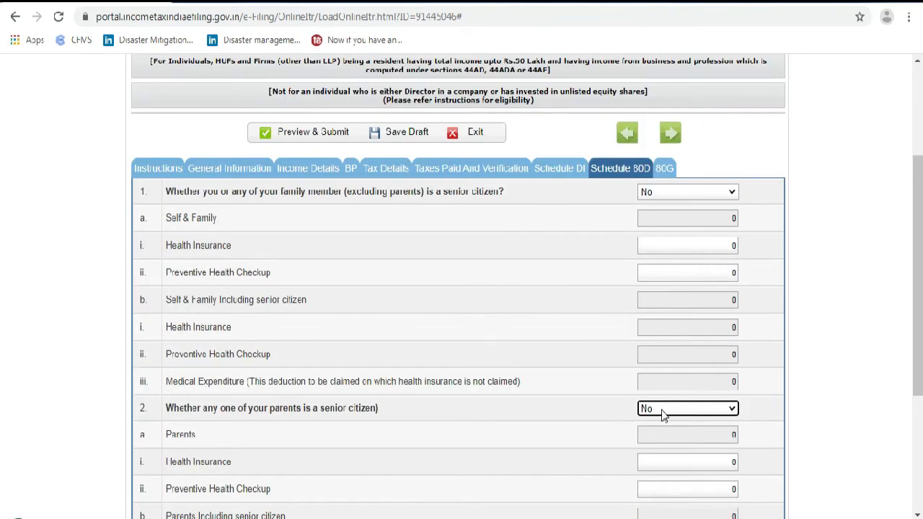
left_click(665, 168)
scroll(667, 372, "down", 2)
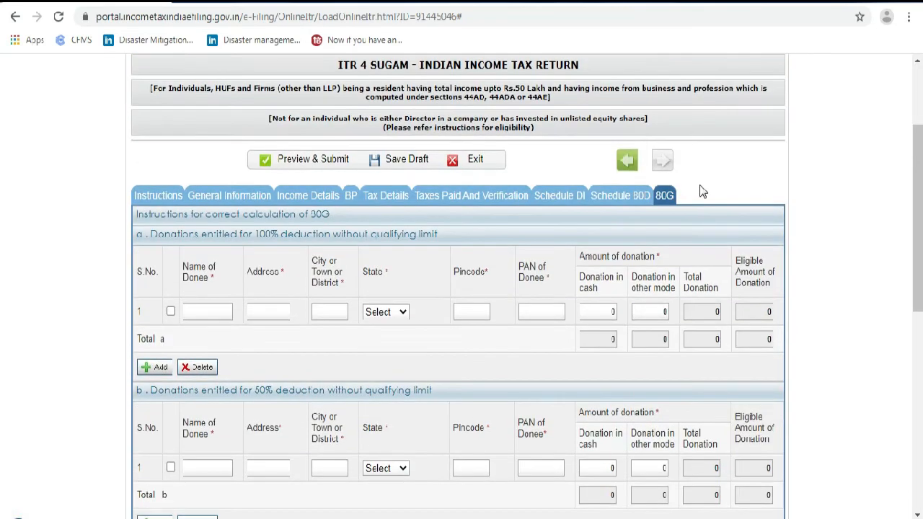
left_click(581, 130)
scroll(404, 296, "down", 1)
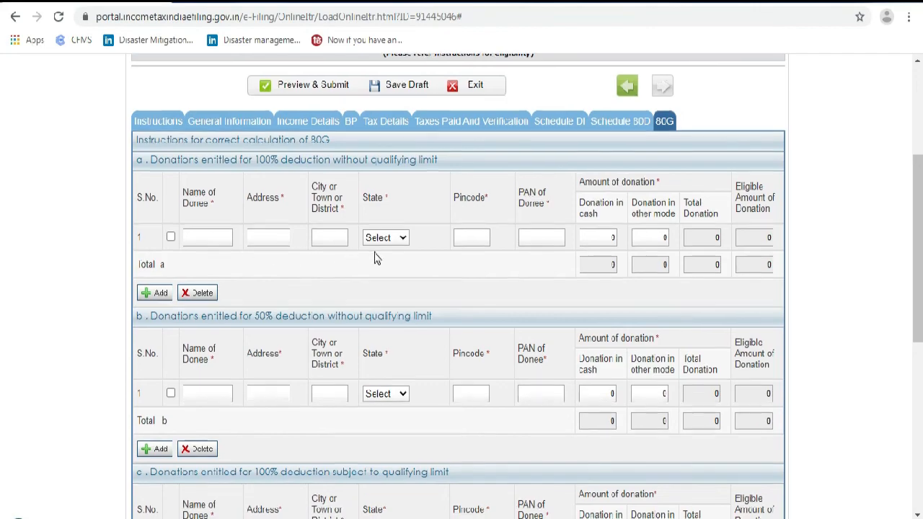
scroll(411, 252, "down", 3)
scroll(413, 258, "down", 4)
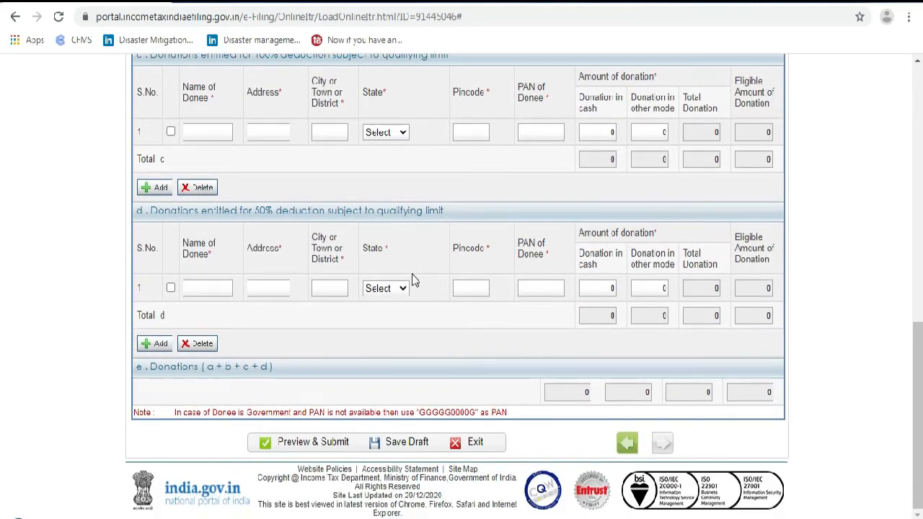
scroll(412, 277, "up", 10)
scroll(542, 216, "down", 3)
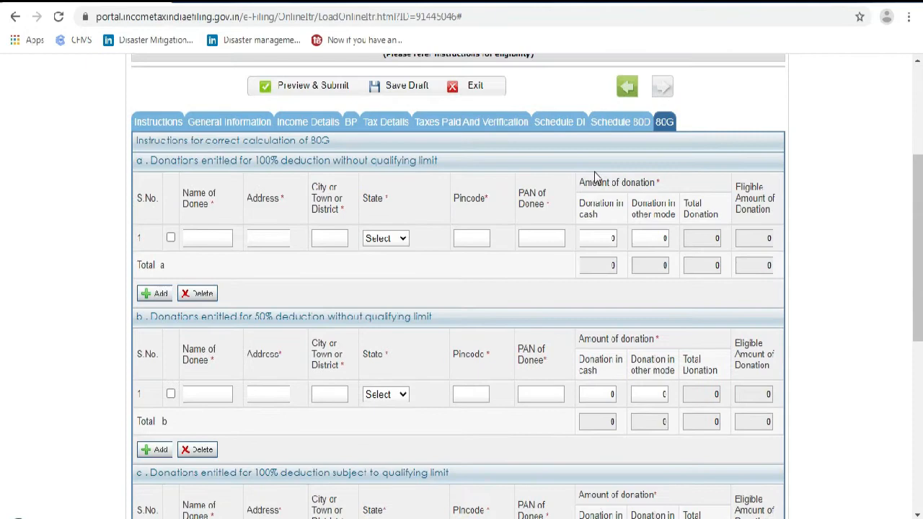
left_click(621, 134)
left_click(557, 345)
Recheck the 13100 TDS claimed on gross receipts of 210000 in Tax Details
left_click(497, 343)
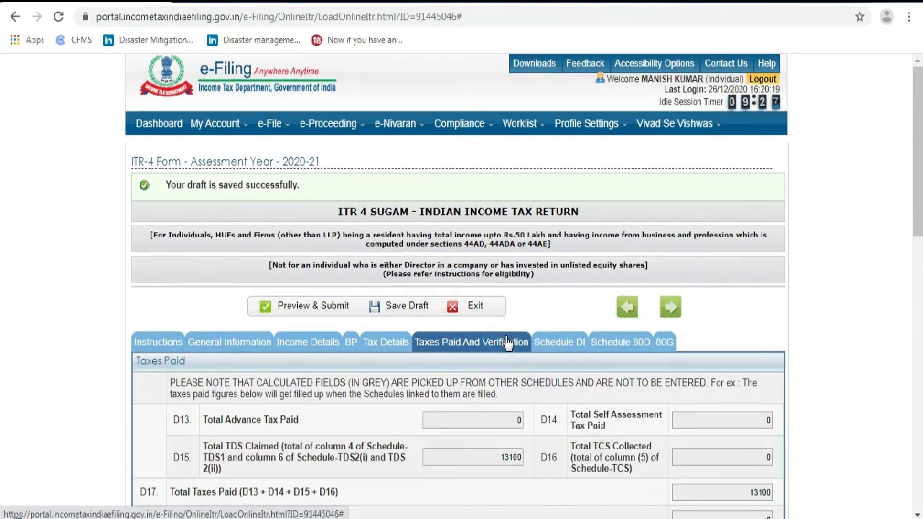
scroll(508, 343, "down", 2)
left_click(370, 201)
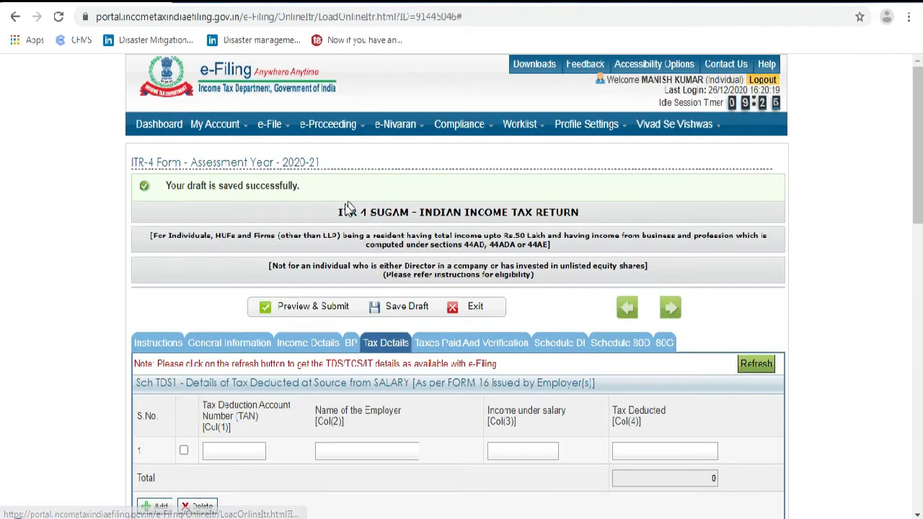
scroll(407, 324, "down", 3)
scroll(382, 303, "down", 3)
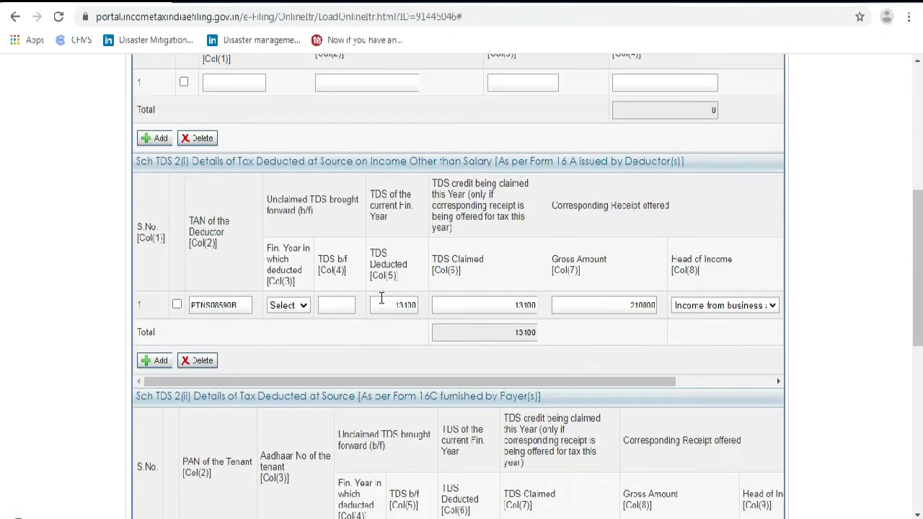
scroll(378, 288, "up", 5)
left_click(351, 273)
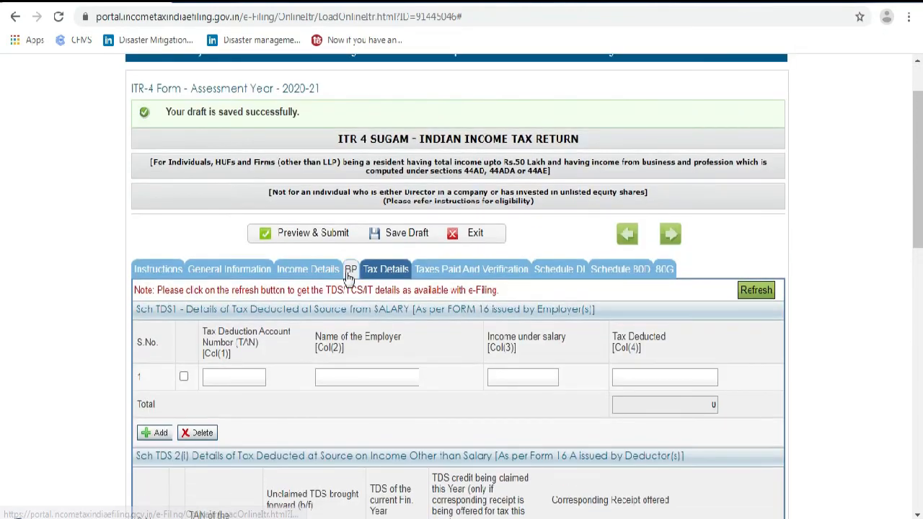
Send the ITR-4 form to Preview & Submit, confirming all details are valid
scroll(393, 332, "down", 15)
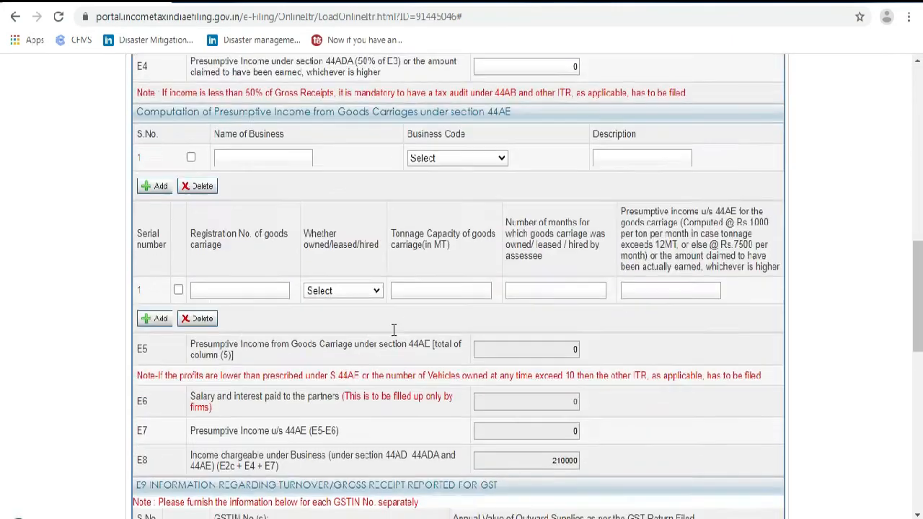
scroll(393, 339, "down", 5)
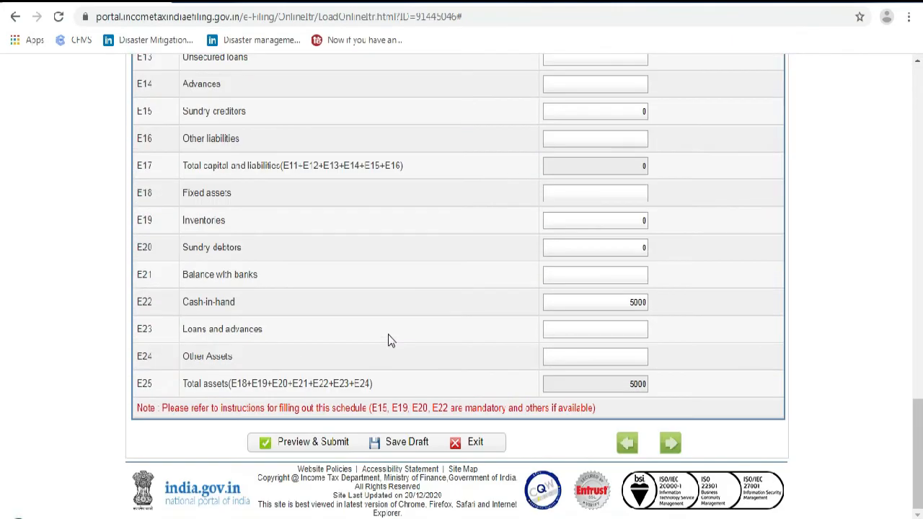
left_click(317, 443)
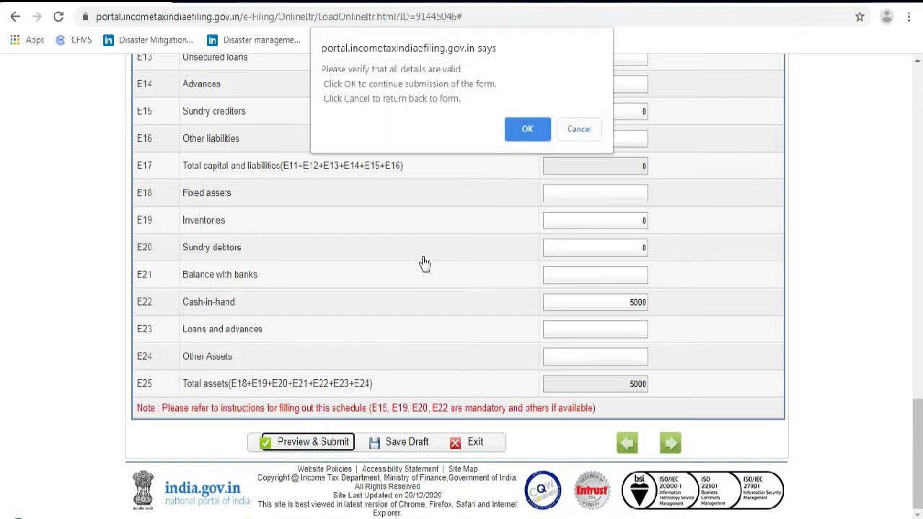
left_click(526, 131)
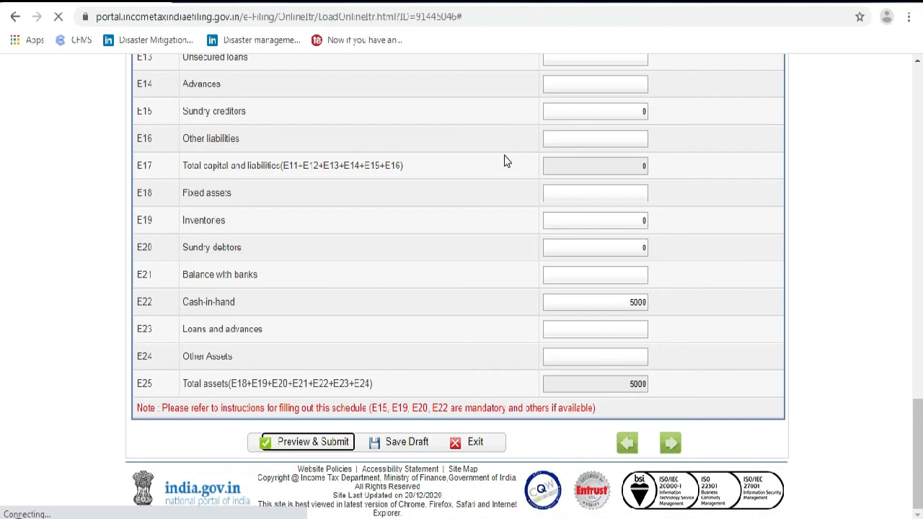
Scroll through the ITR-4 preview, checking 205000 taxable income and the 13100 refund
scroll(502, 231, "up", 5)
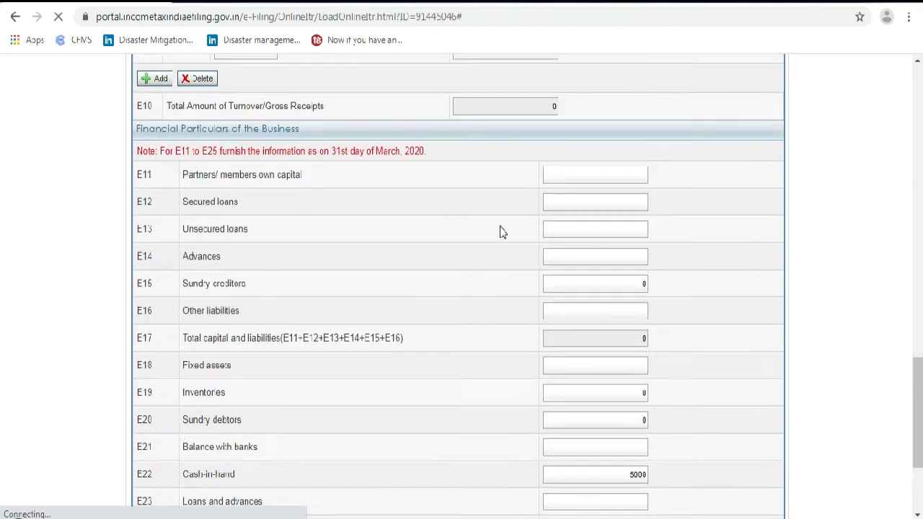
scroll(502, 231, "up", 10)
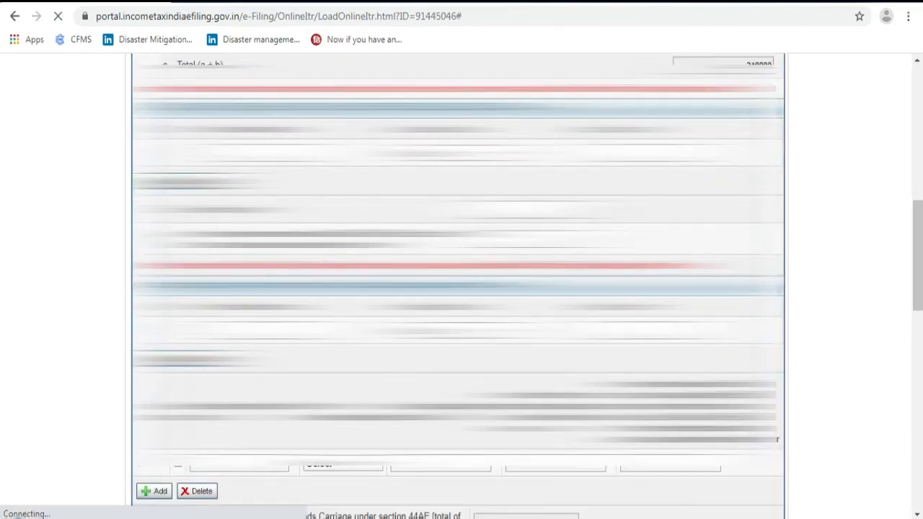
scroll(458, 289, "down", 5)
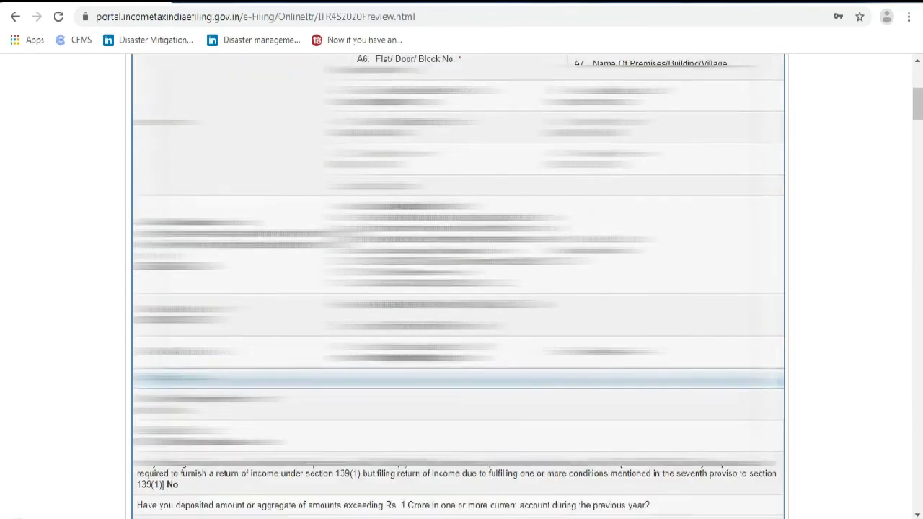
scroll(458, 288, "down", 10)
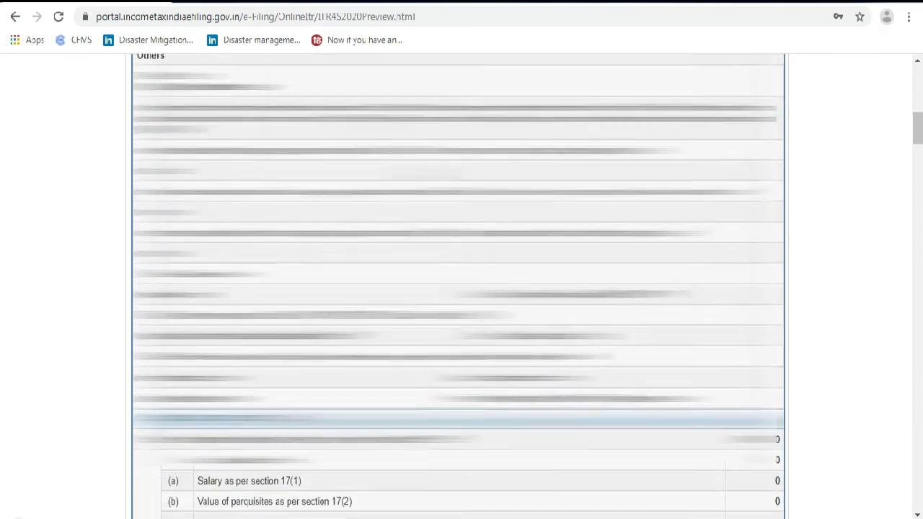
scroll(458, 288, "down", 10)
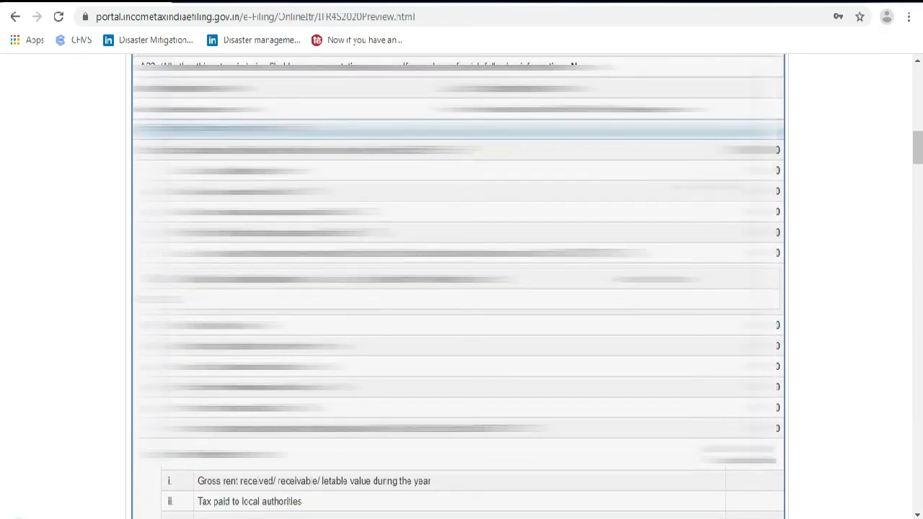
scroll(778, 169, "down", 10)
scroll(458, 289, "up", 5)
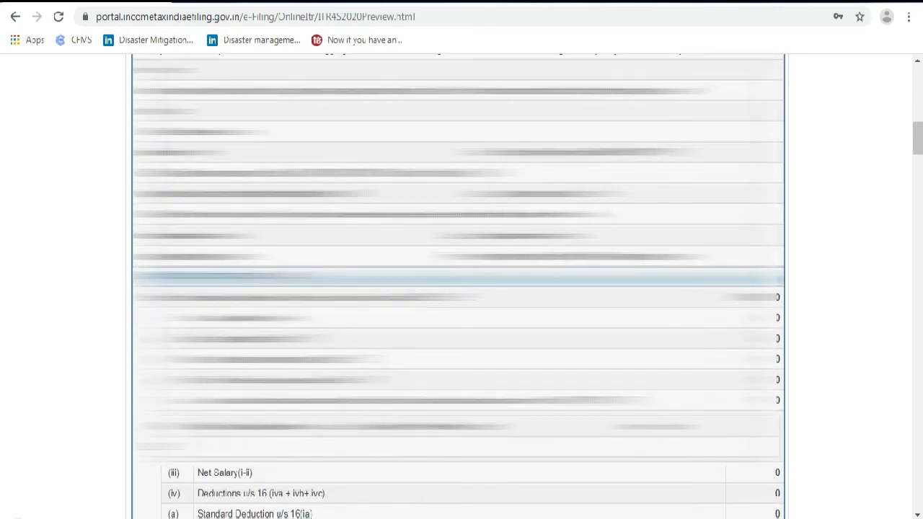
scroll(458, 289, "up", 10)
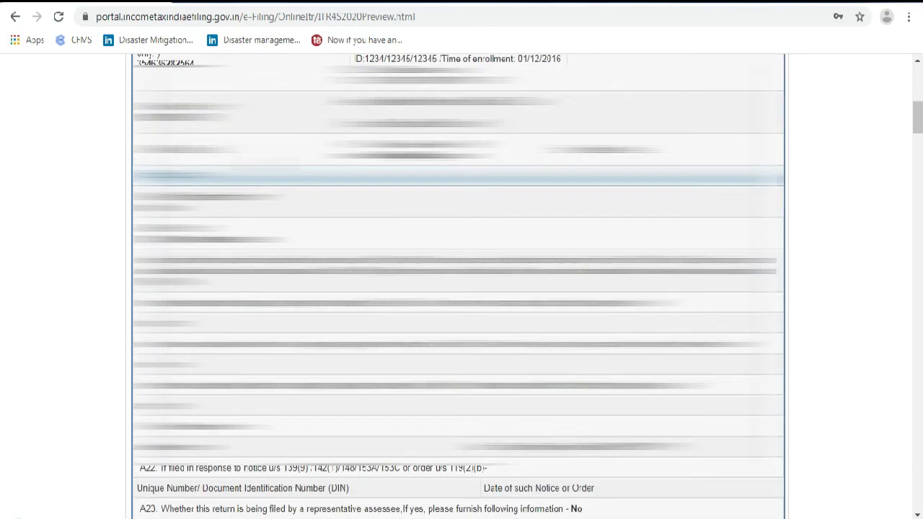
scroll(458, 289, "down", 1)
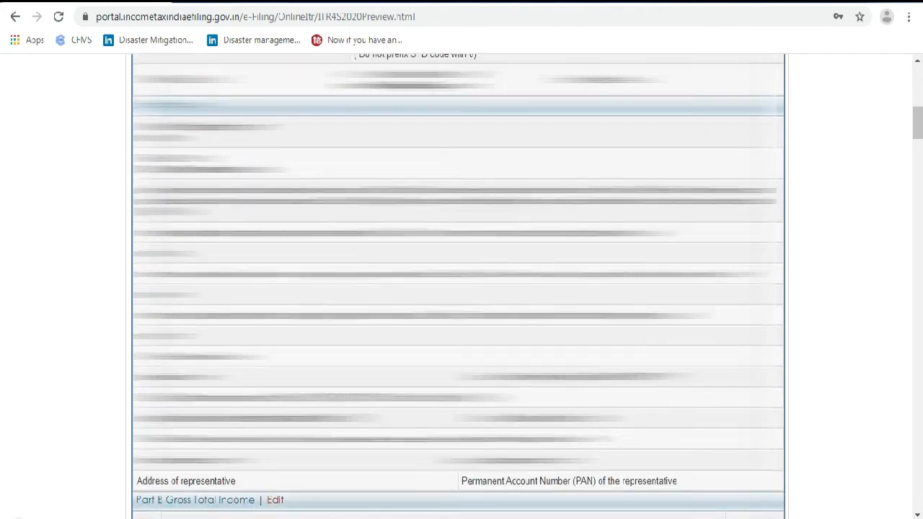
scroll(458, 288, "down", 15)
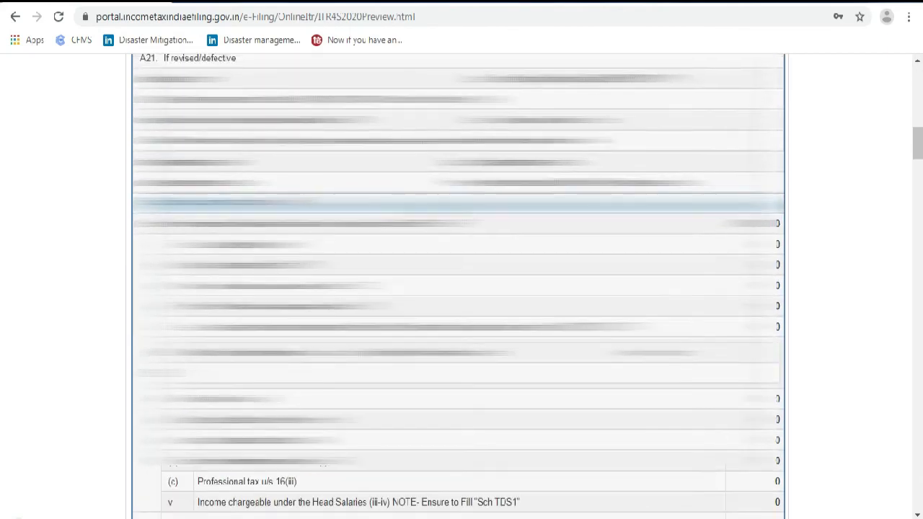
scroll(725, 238, "down", 3)
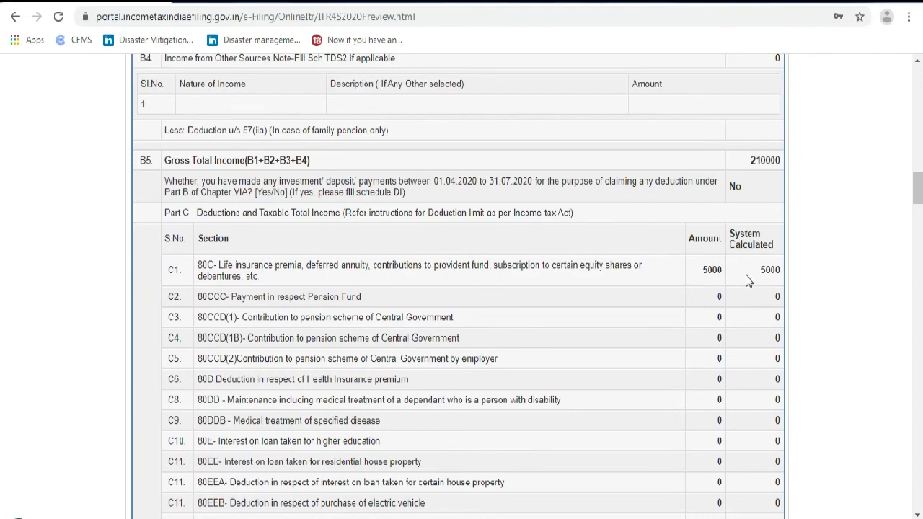
scroll(742, 276, "down", 3)
scroll(739, 279, "down", 3)
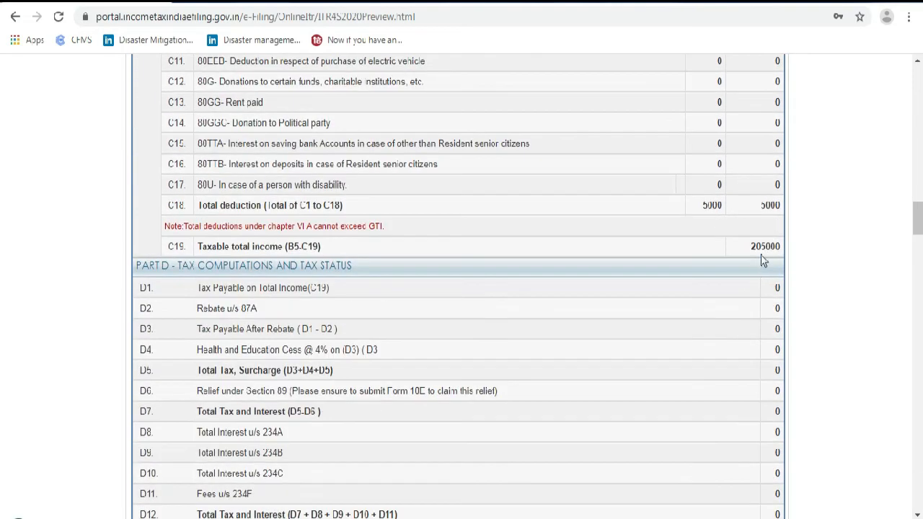
scroll(743, 272, "down", 6)
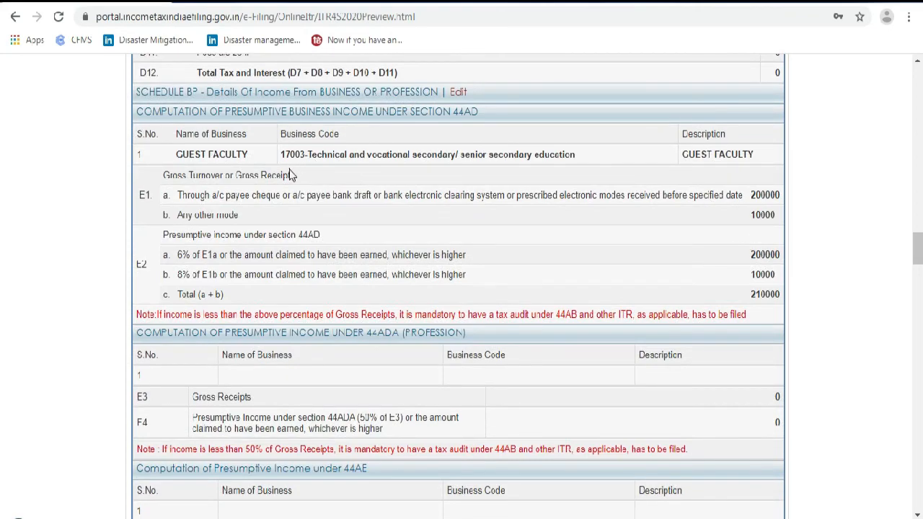
scroll(750, 283, "down", 8)
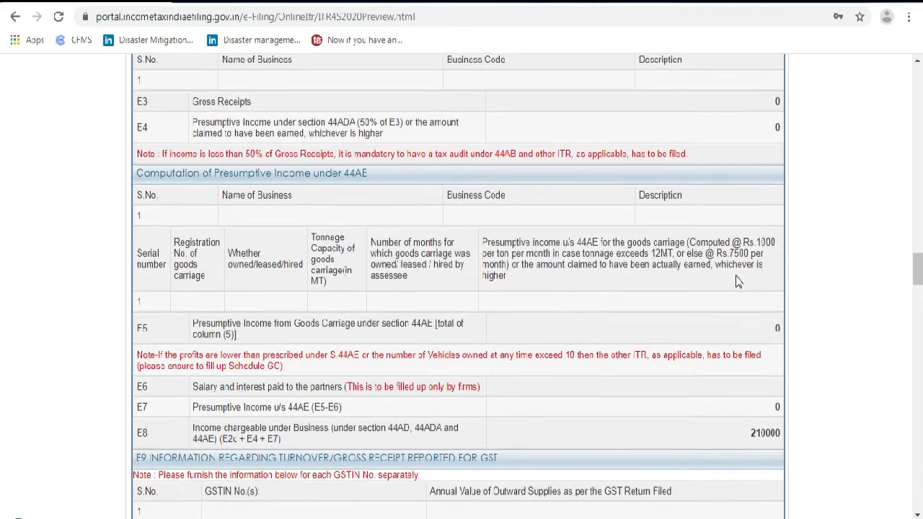
scroll(735, 259, "down", 1)
scroll(744, 245, "down", 3)
scroll(728, 288, "down", 7)
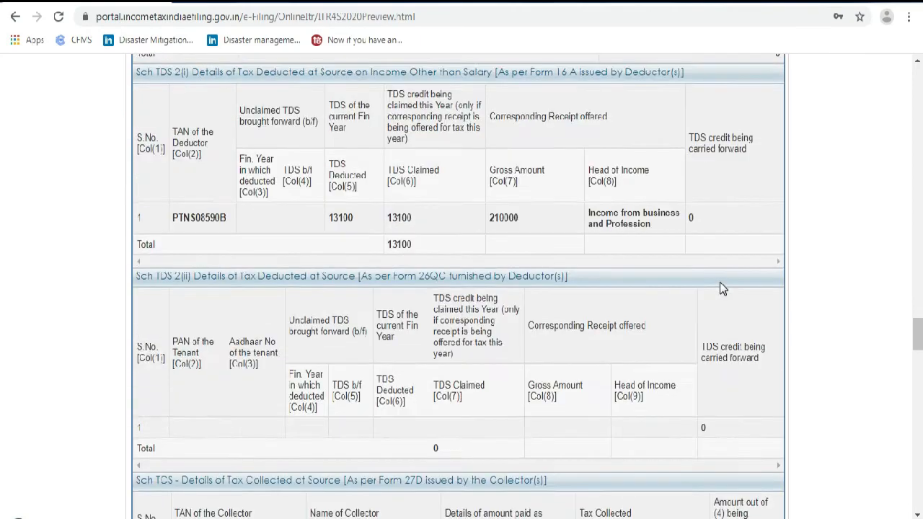
scroll(649, 241, "up", 2)
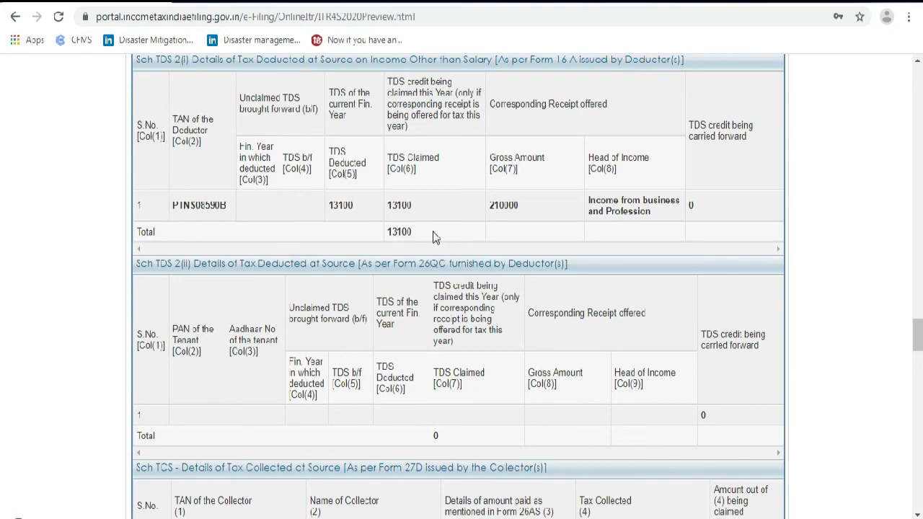
scroll(508, 267, "down", 2)
scroll(508, 267, "down", 7)
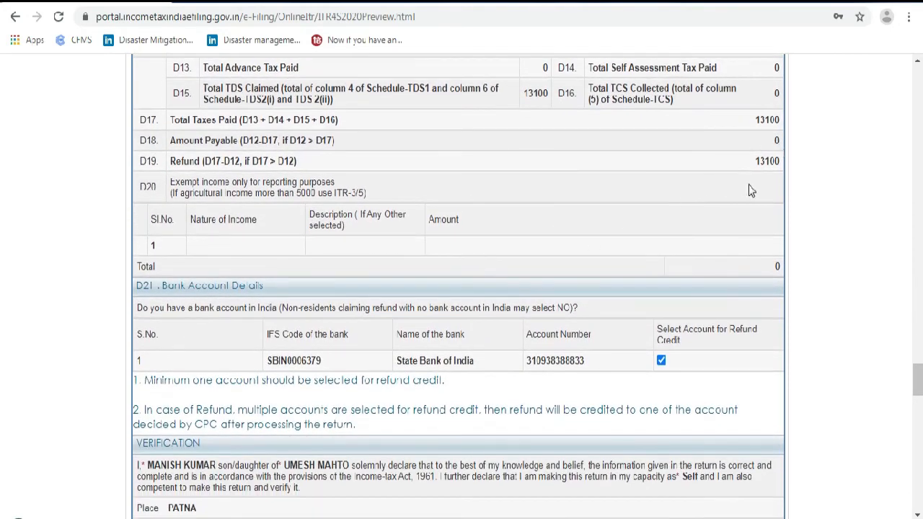
scroll(632, 264, "down", 2)
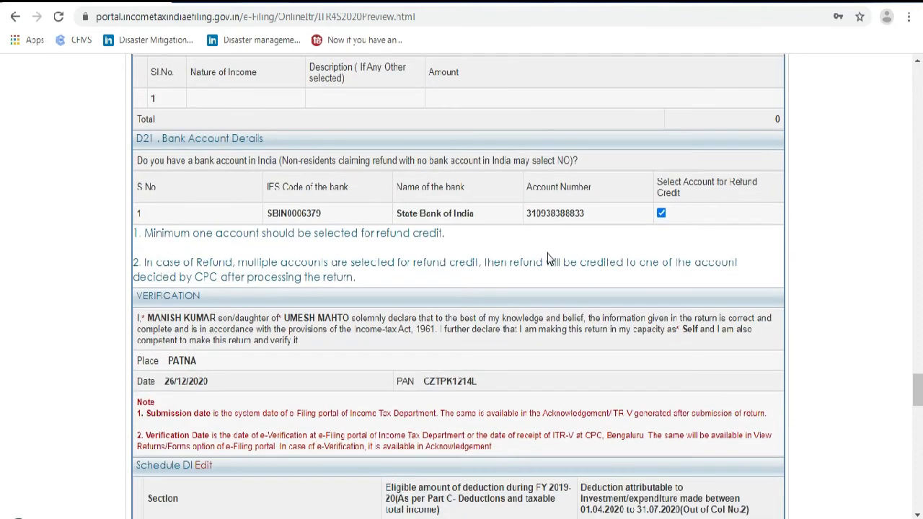
scroll(509, 212, "down", 1)
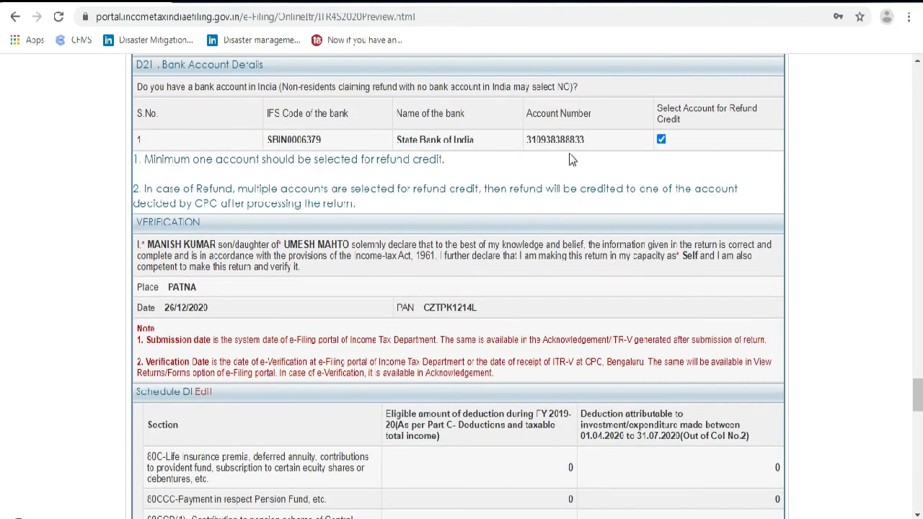
scroll(541, 207, "down", 4)
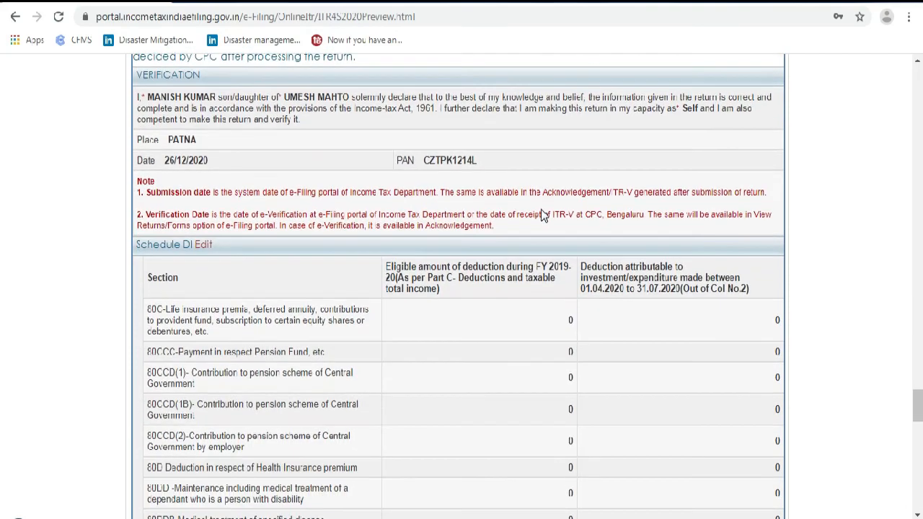
scroll(541, 209, "down", 12)
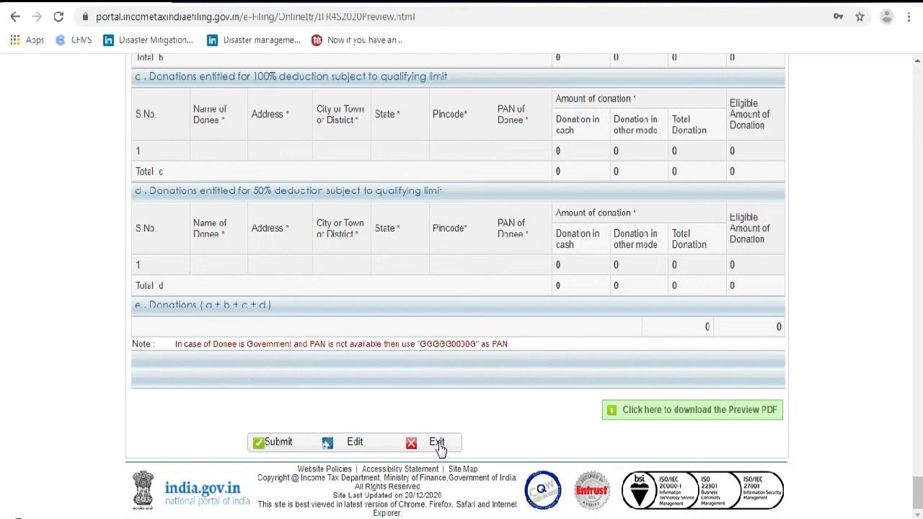
scroll(438, 445, "up", 20)
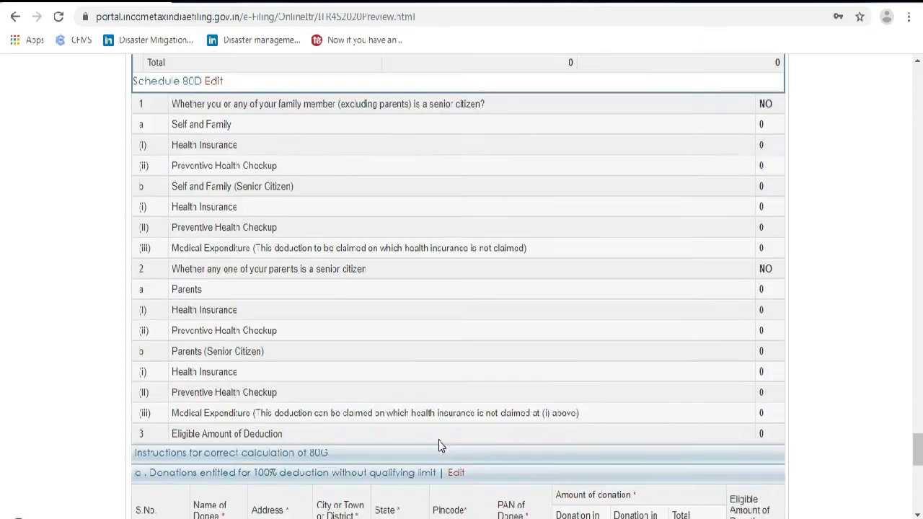
scroll(439, 437, "up", 20)
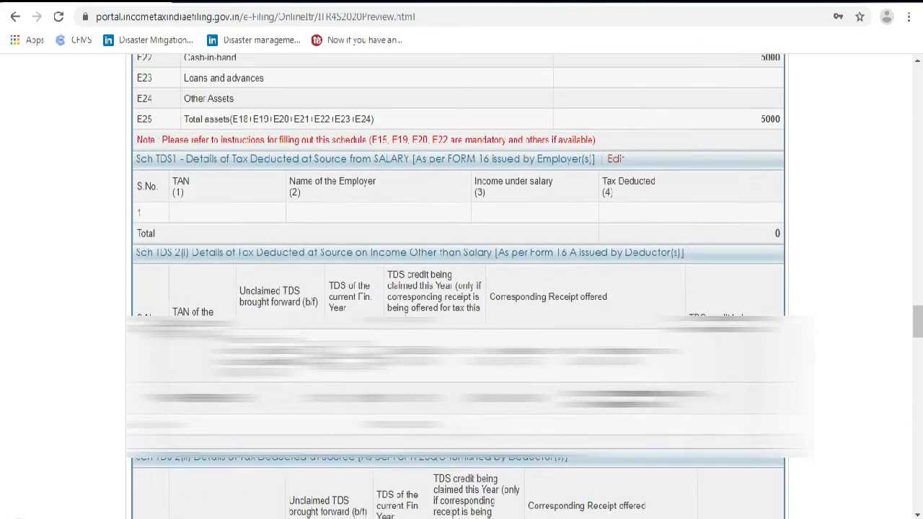
scroll(439, 437, "up", 20)
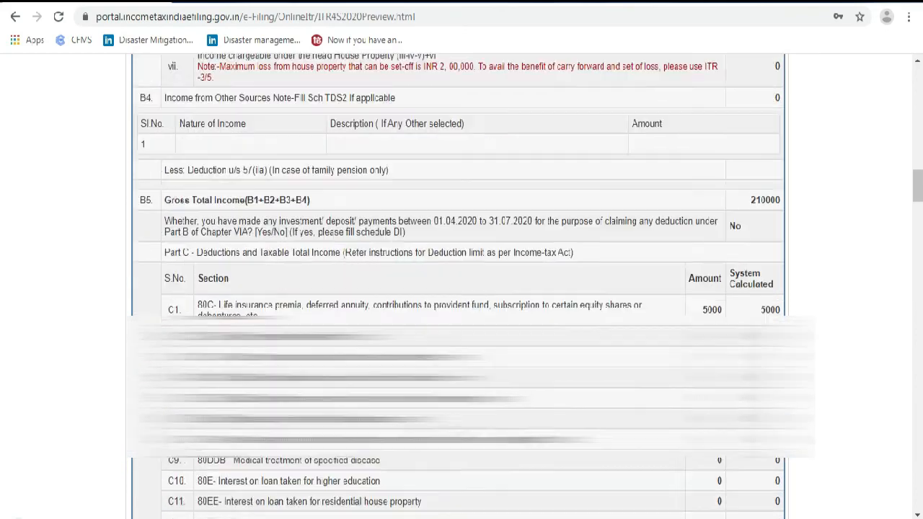
scroll(379, 232, "up", 3)
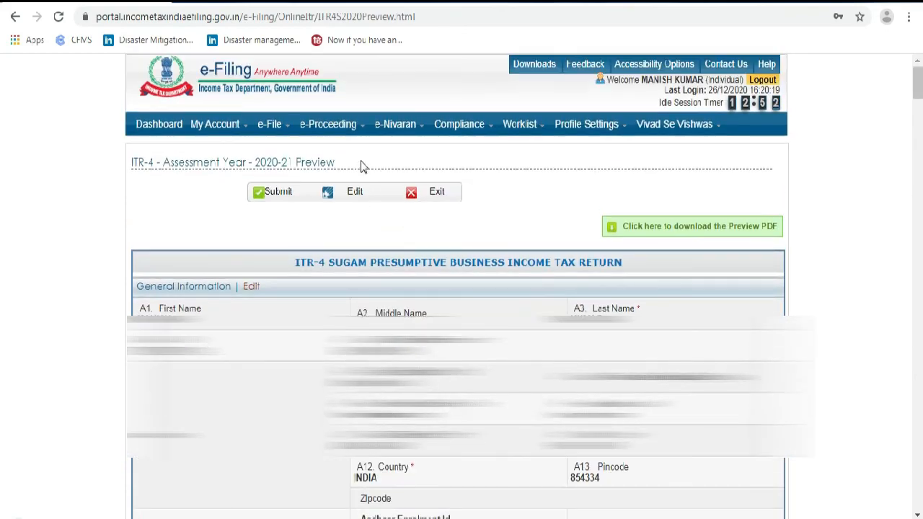
Go to e-Verify Return under My Account
mouse_move(279, 128)
mouse_move(234, 128)
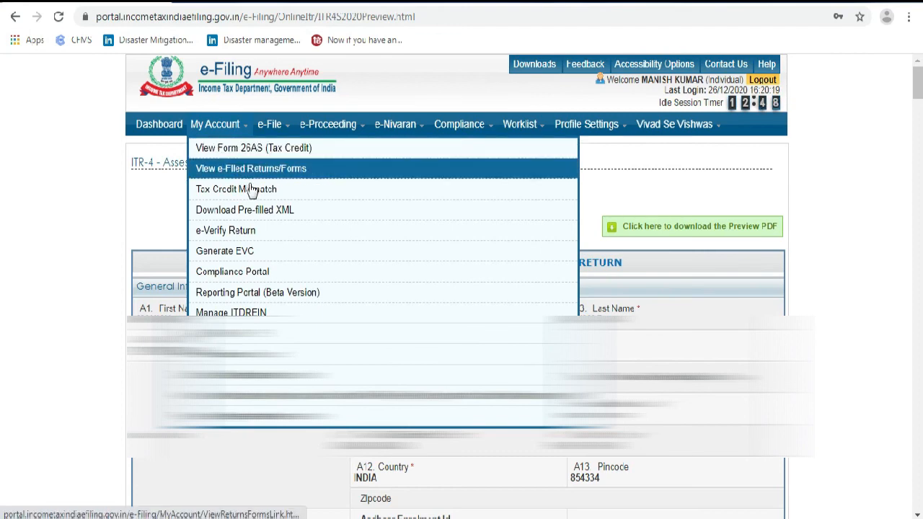
left_click(245, 232)
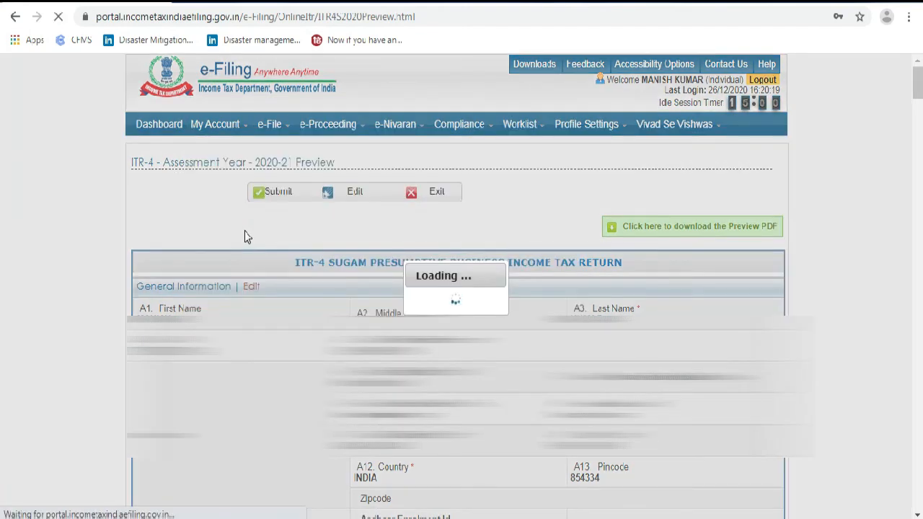